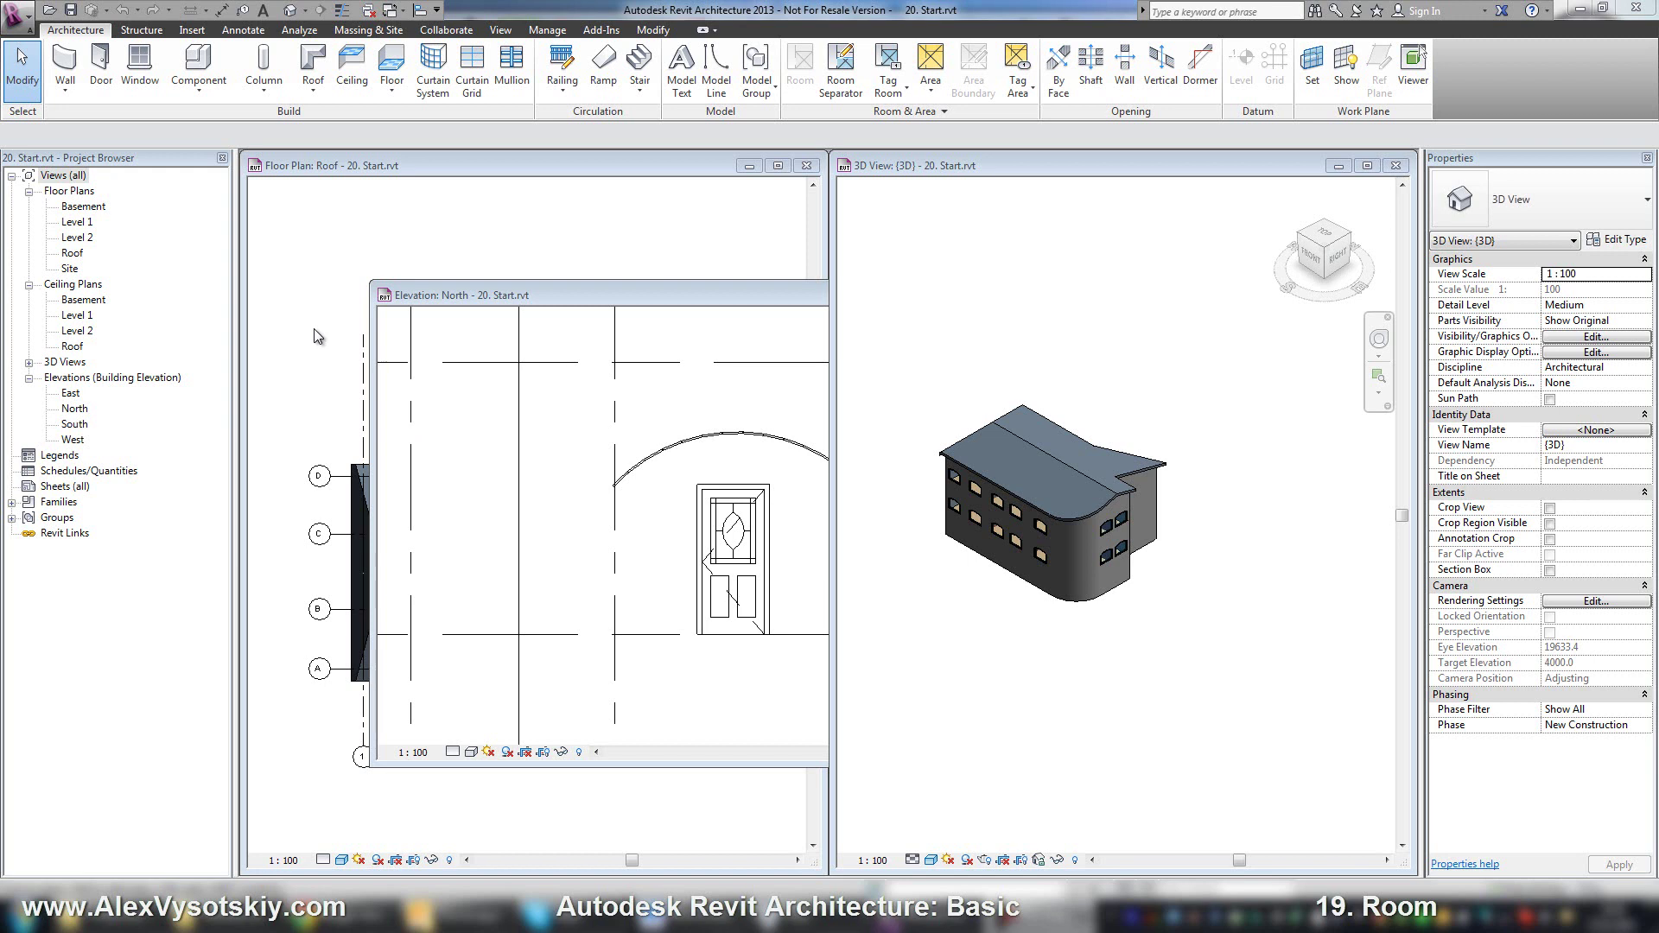
Step: Close the North elevation, 3D and roof plan views and maximize the Level 1 floor plan
{"action": "left_click", "coordinate": [547, 303]}
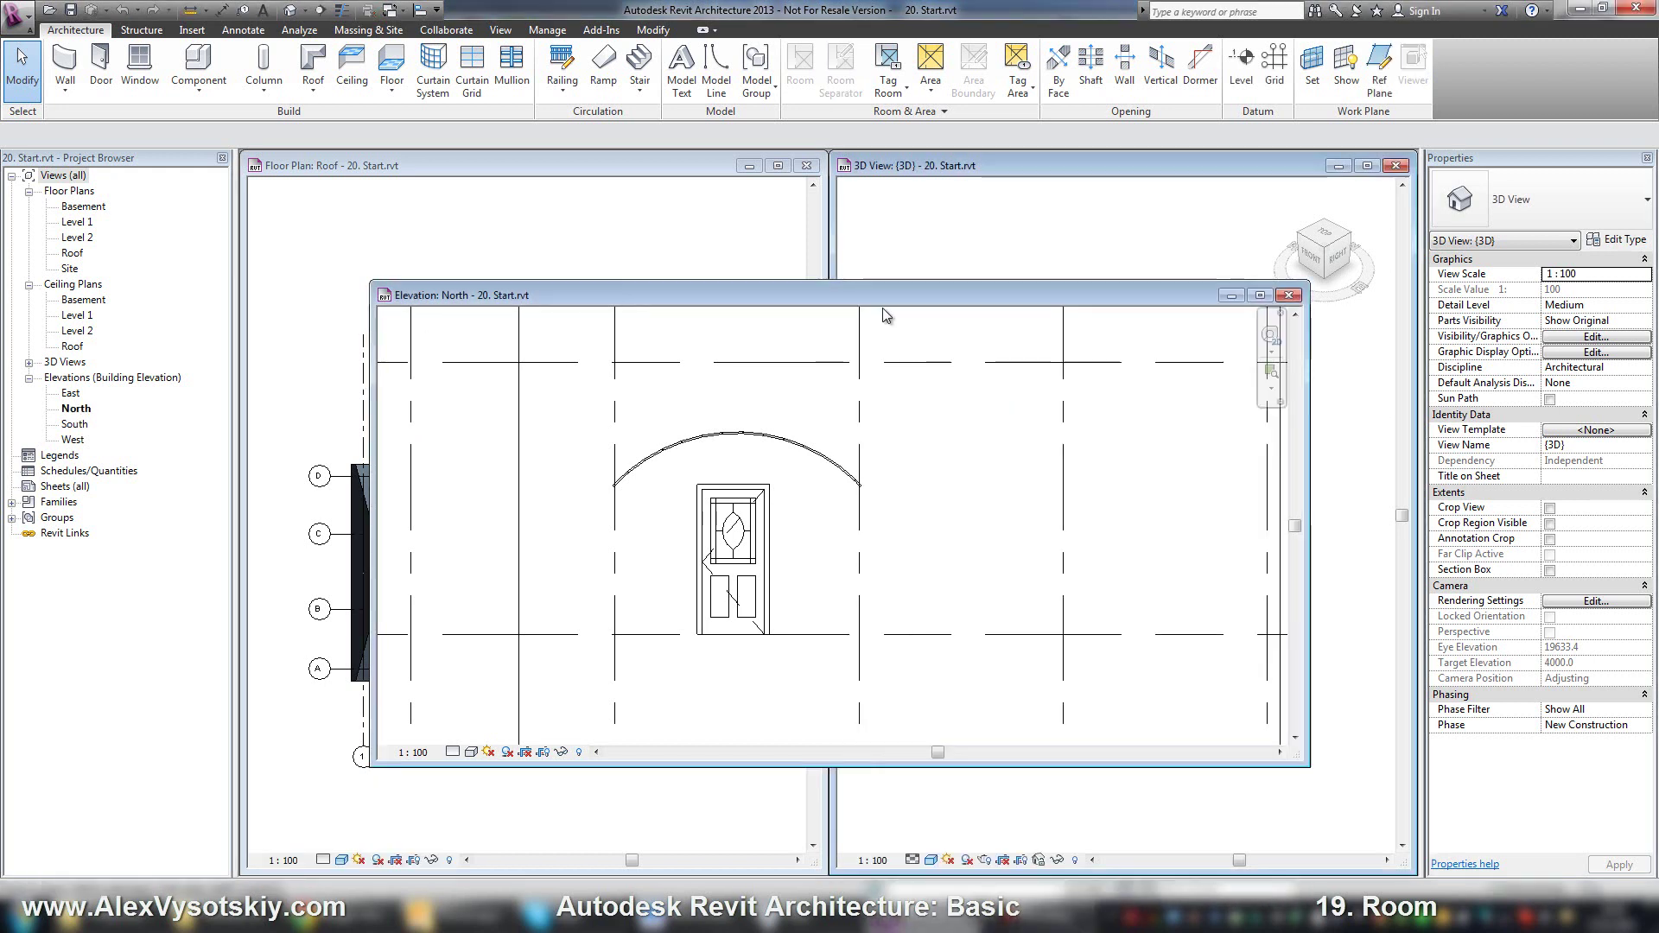
{"action": "left_click", "coordinate": [1298, 295]}
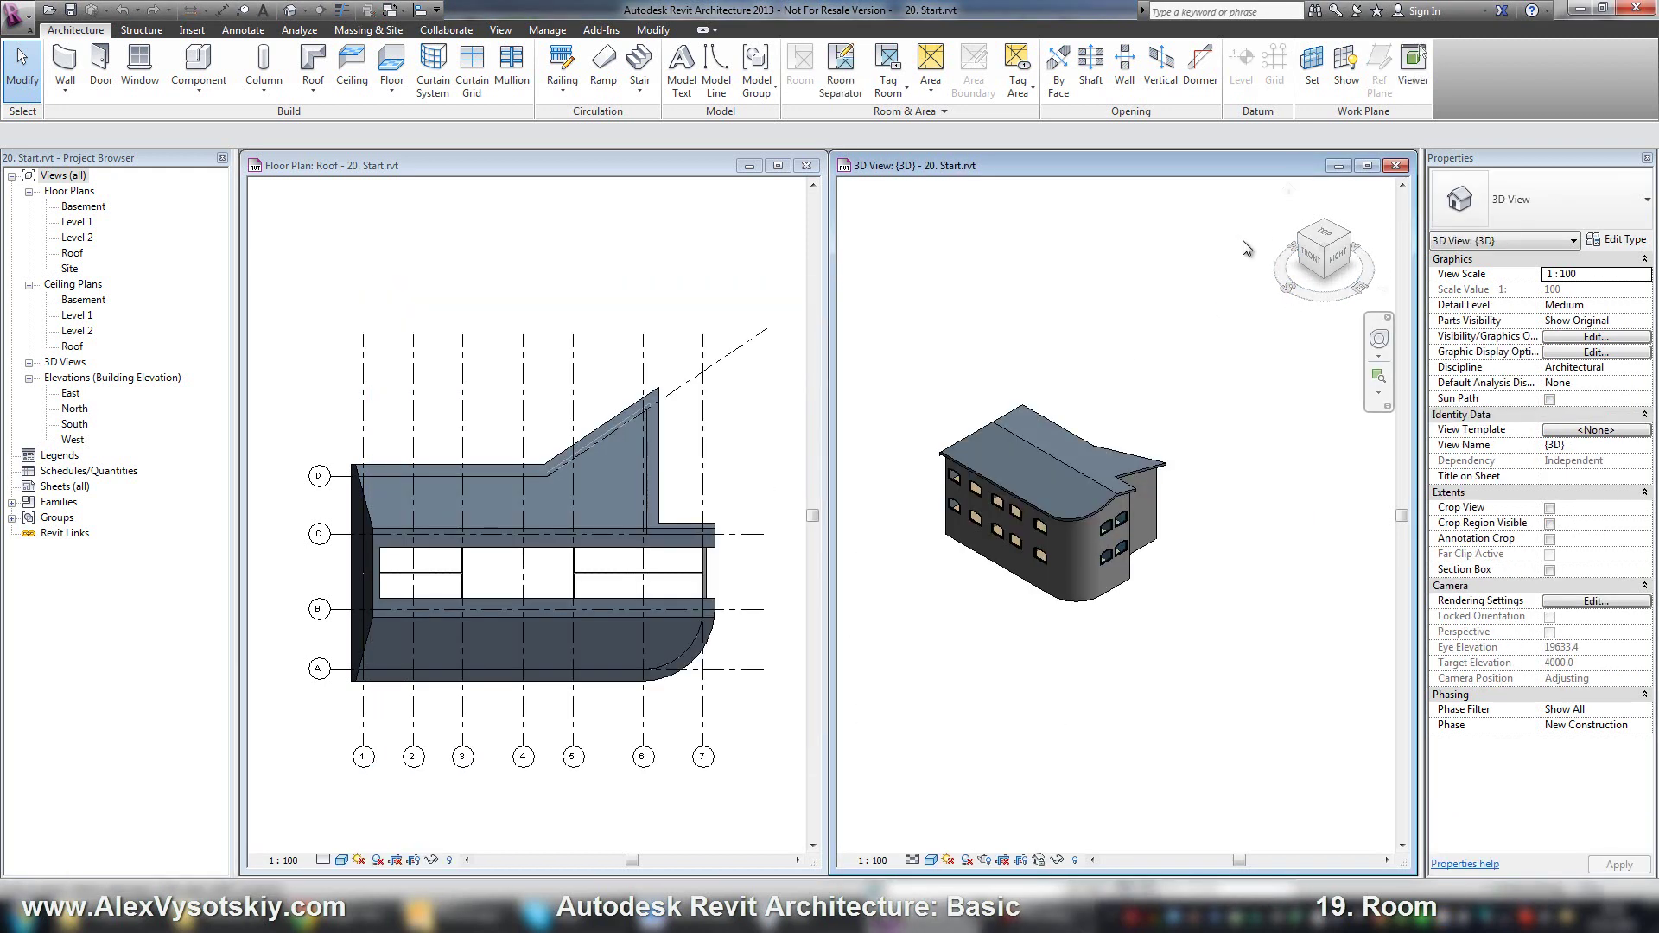
{"action": "left_click", "coordinate": [1396, 165]}
{"action": "left_click", "coordinate": [482, 317]}
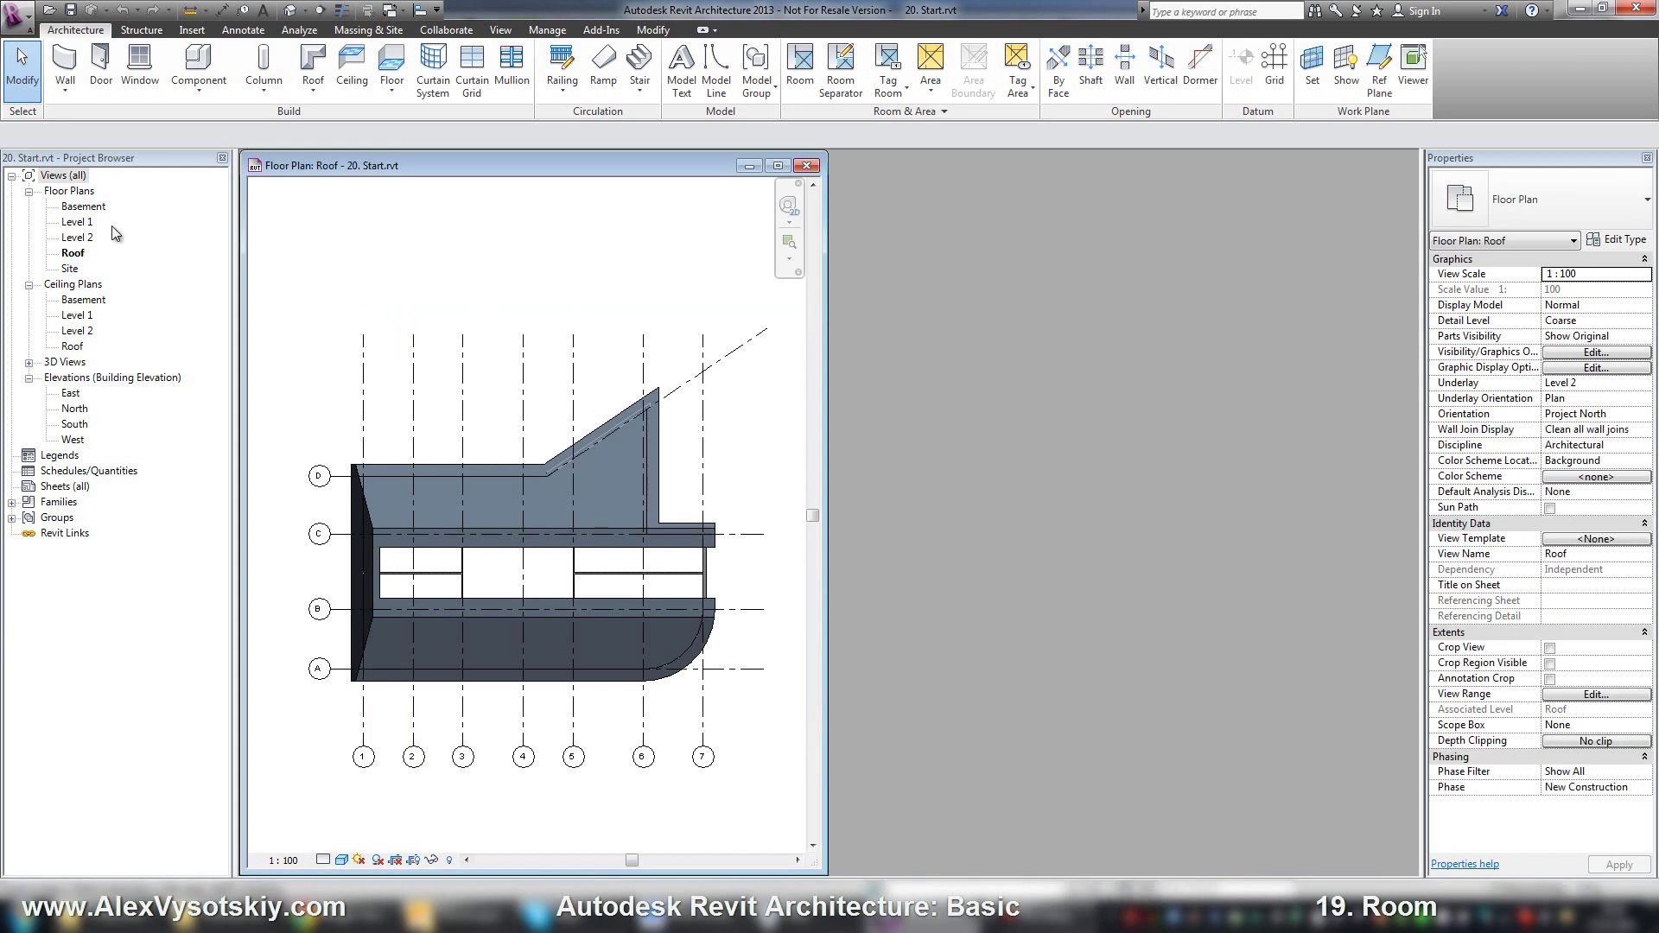
{"action": "double_click", "coordinate": [77, 221]}
{"action": "left_click", "coordinate": [806, 164]}
{"action": "double_click", "coordinate": [803, 205]}
Step: Place tagged rooms in the top-left, bottom-left, middle, bottom-right and top-right spaces of Level 1
{"action": "scroll", "coordinate": [764, 374], "scroll_direction": "down", "scroll_amount": 2}
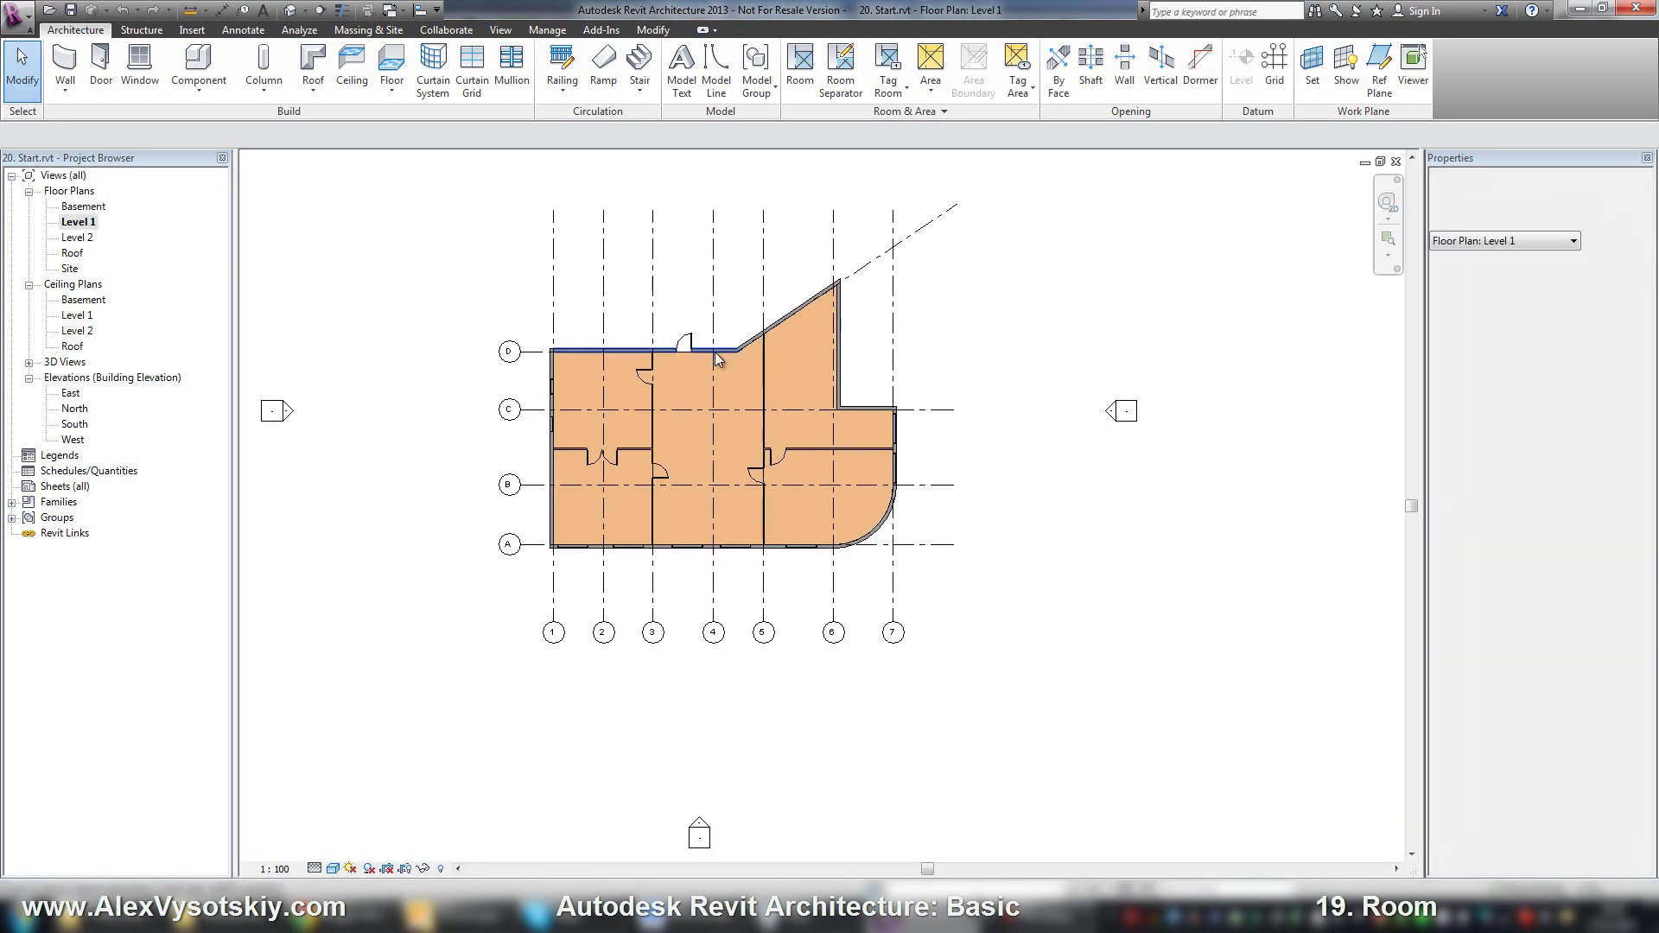
{"action": "scroll", "coordinate": [700, 354], "scroll_direction": "up", "scroll_amount": 4}
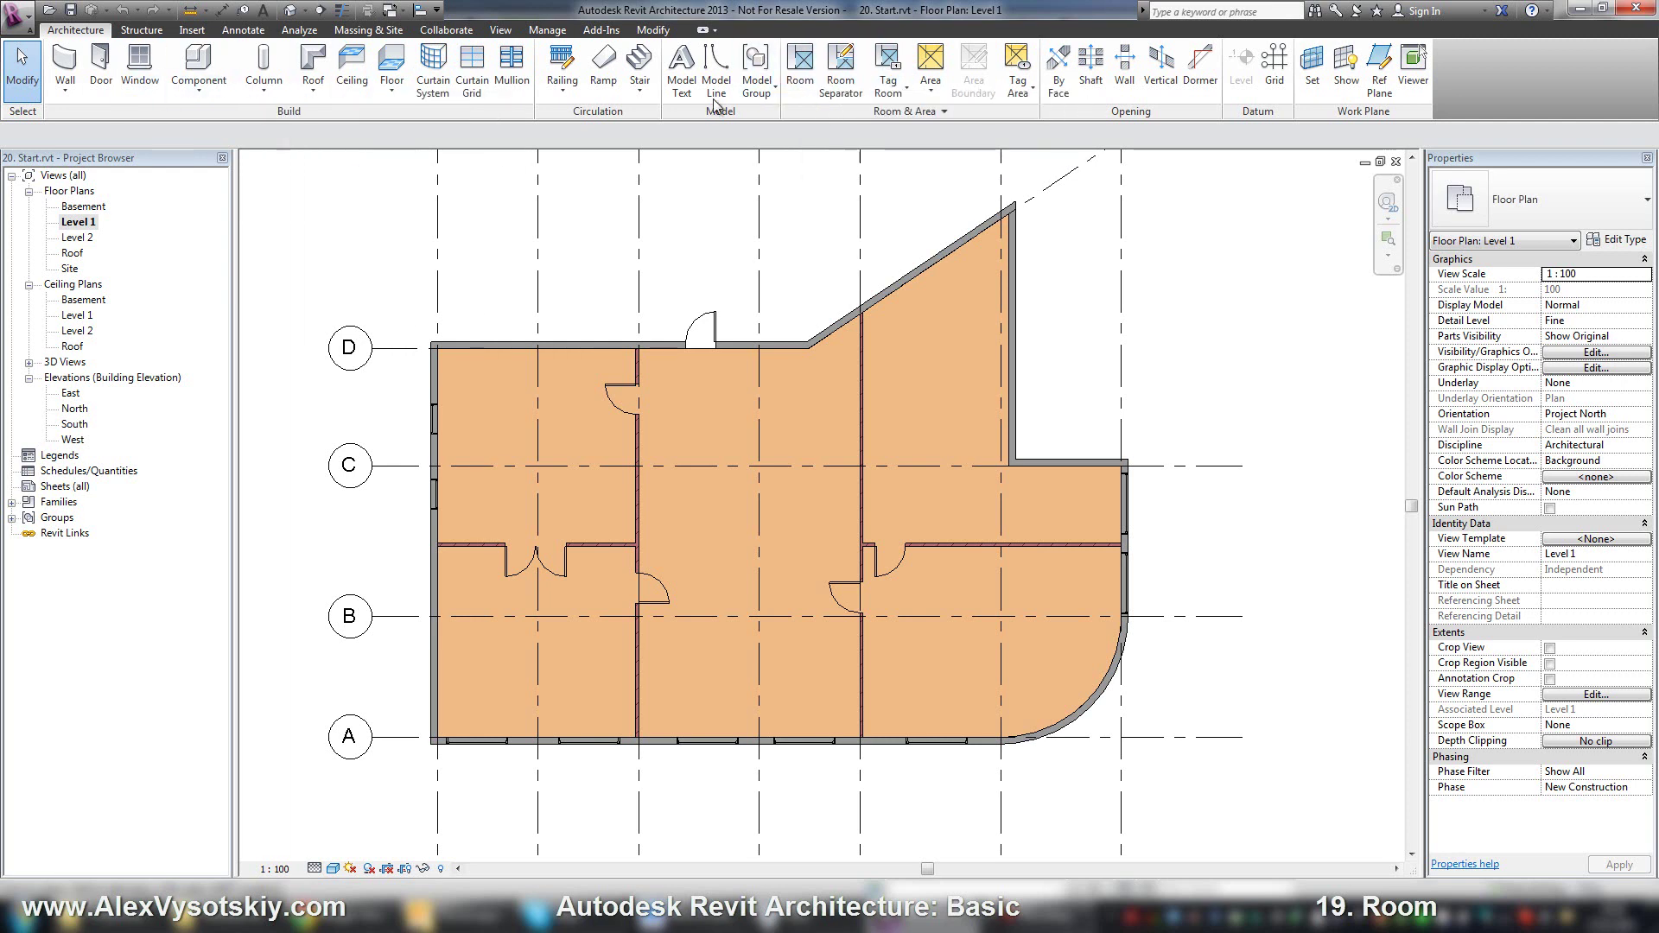
{"action": "left_click", "coordinate": [796, 83]}
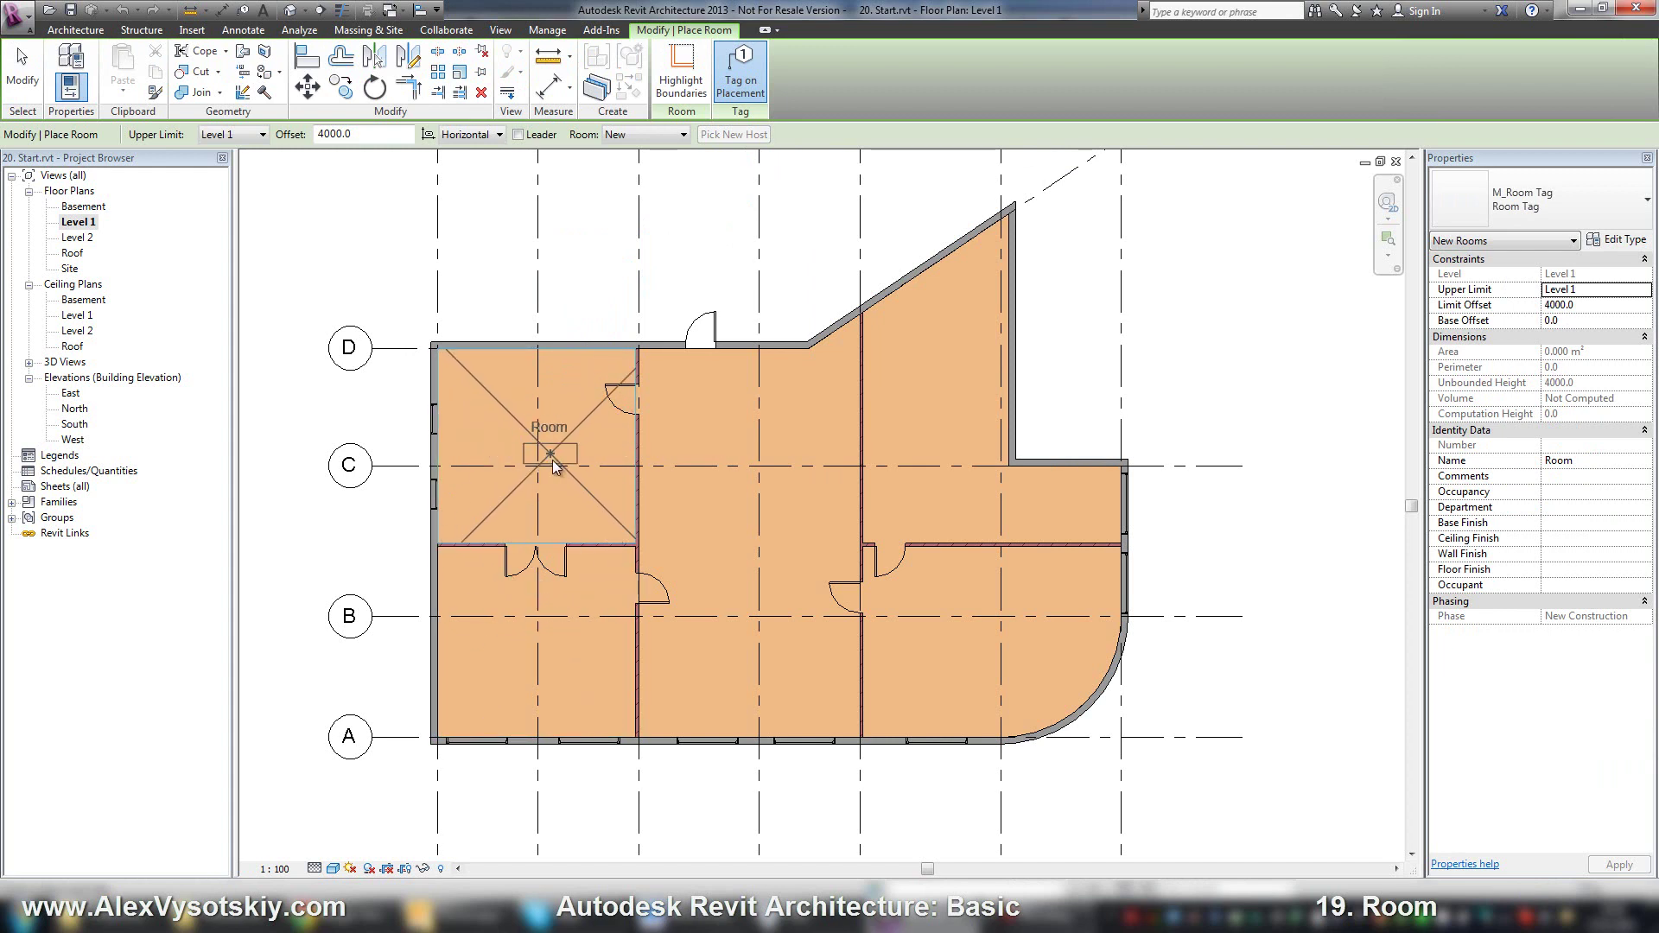
{"action": "left_click", "coordinate": [545, 467]}
{"action": "left_click", "coordinate": [554, 676]}
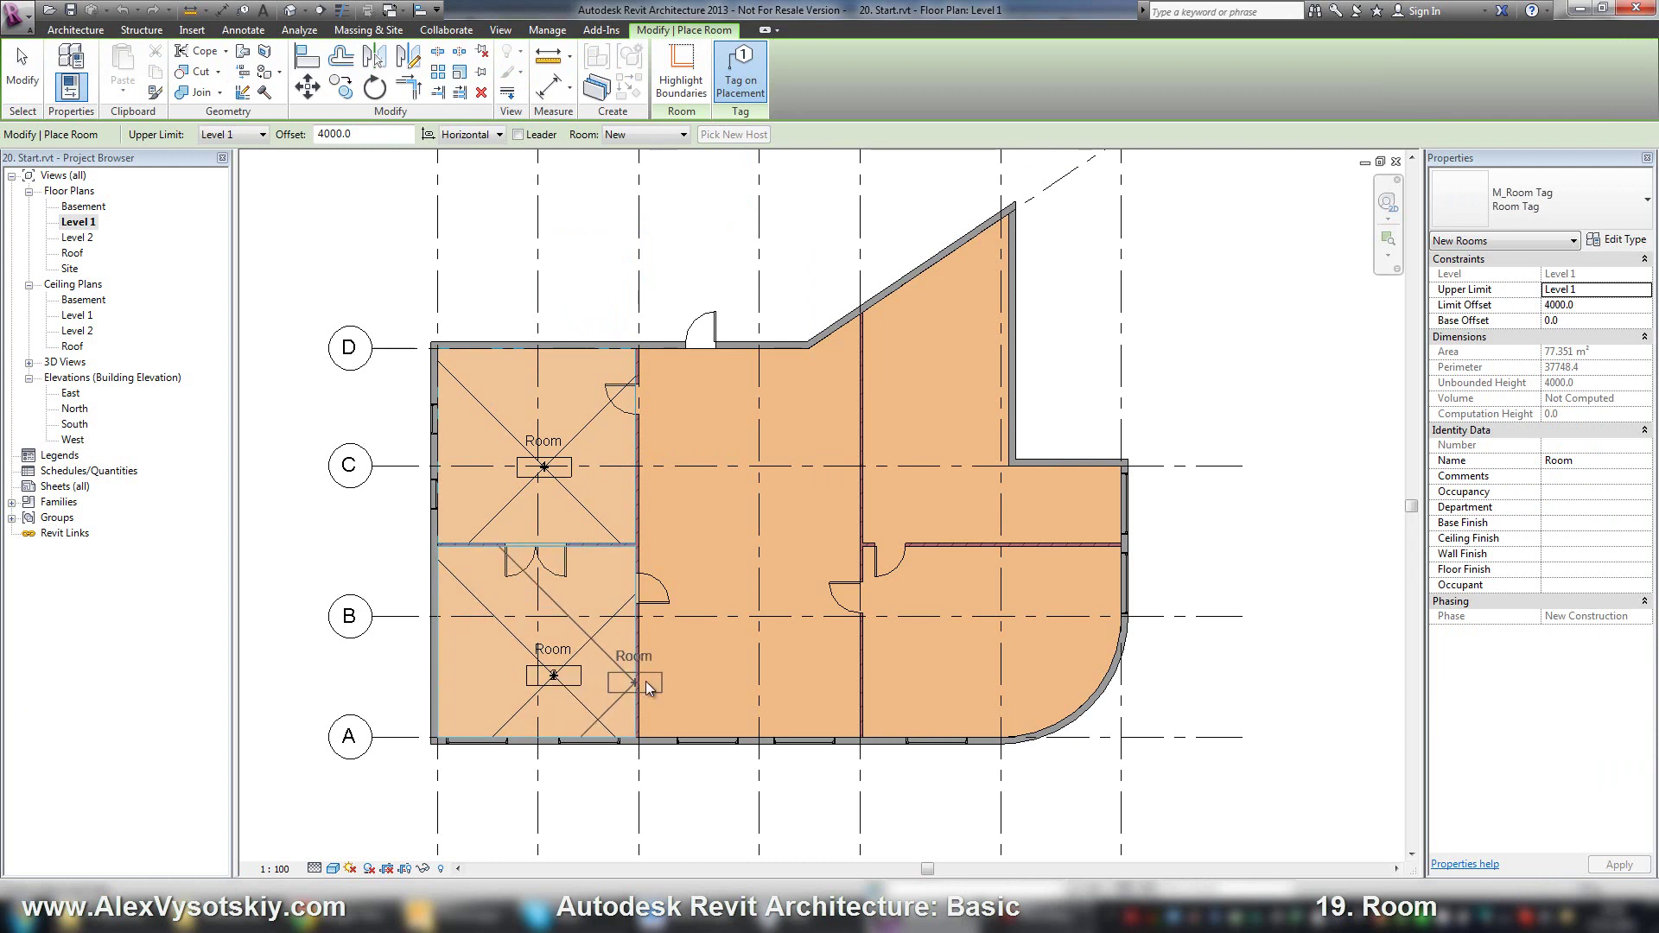
{"action": "left_click", "coordinate": [749, 535]}
{"action": "left_click", "coordinate": [1016, 664]}
{"action": "left_click", "coordinate": [933, 439]}
{"action": "middle_click_drag", "start_coordinate": [607, 529], "coordinate": [605, 513]}
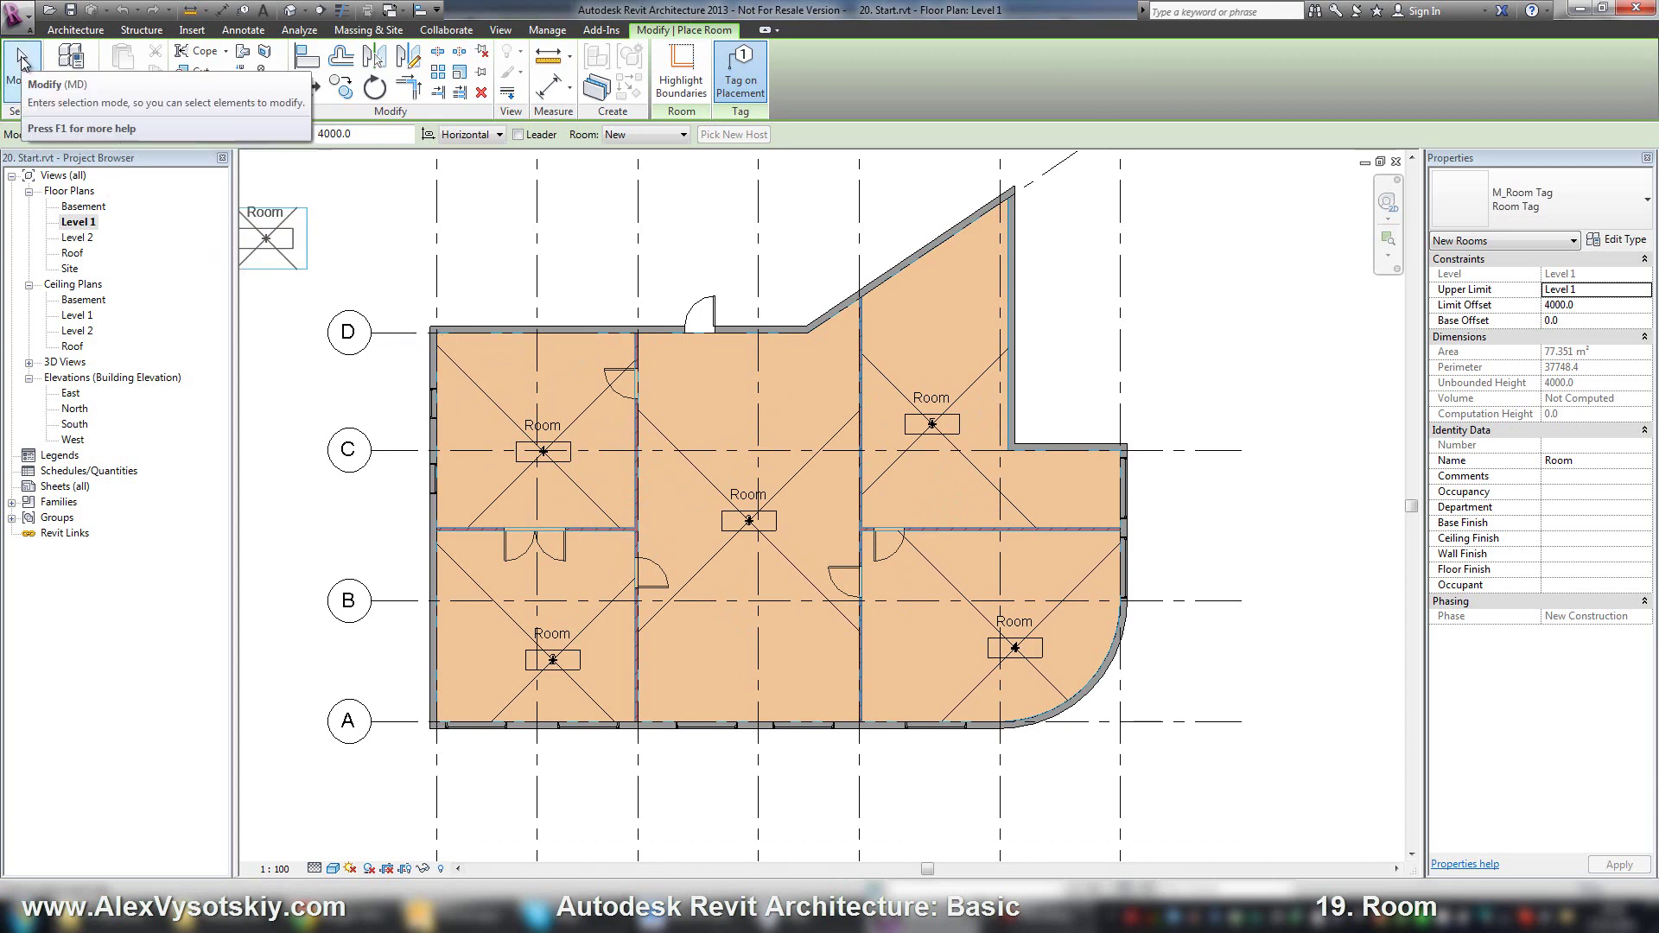
Step: End room placement and select room 1 to inspect its properties
{"action": "left_click", "coordinate": [24, 67]}
{"action": "left_click", "coordinate": [491, 403]}
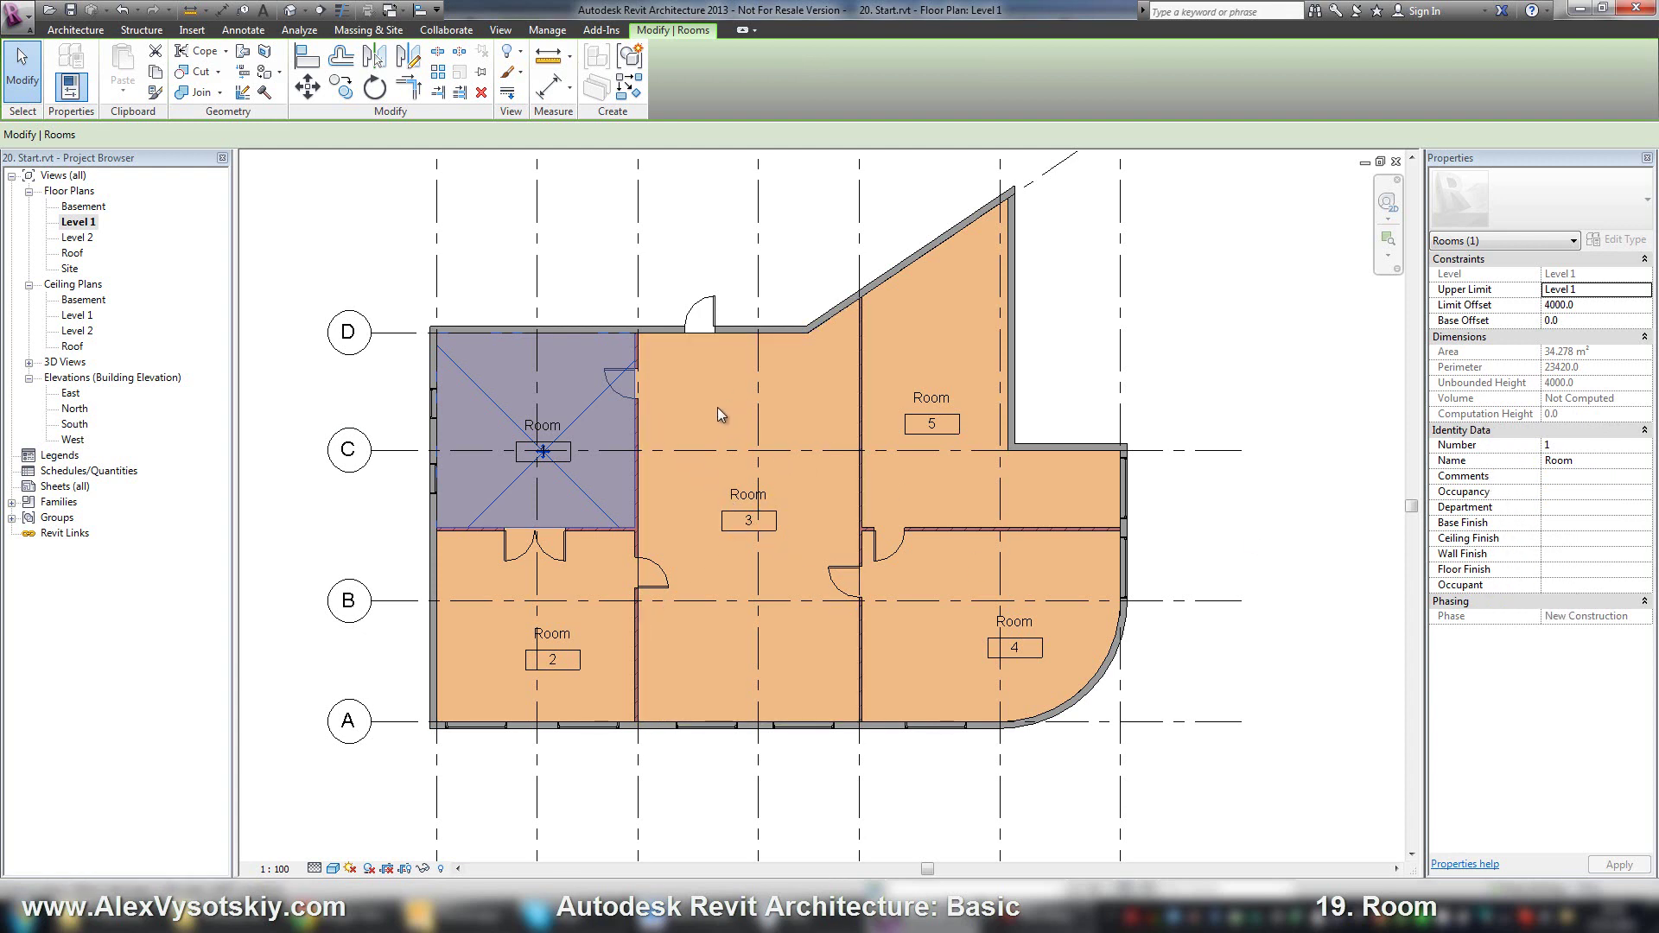
{"action": "middle_click_drag", "start_coordinate": [707, 421], "coordinate": [738, 437]}
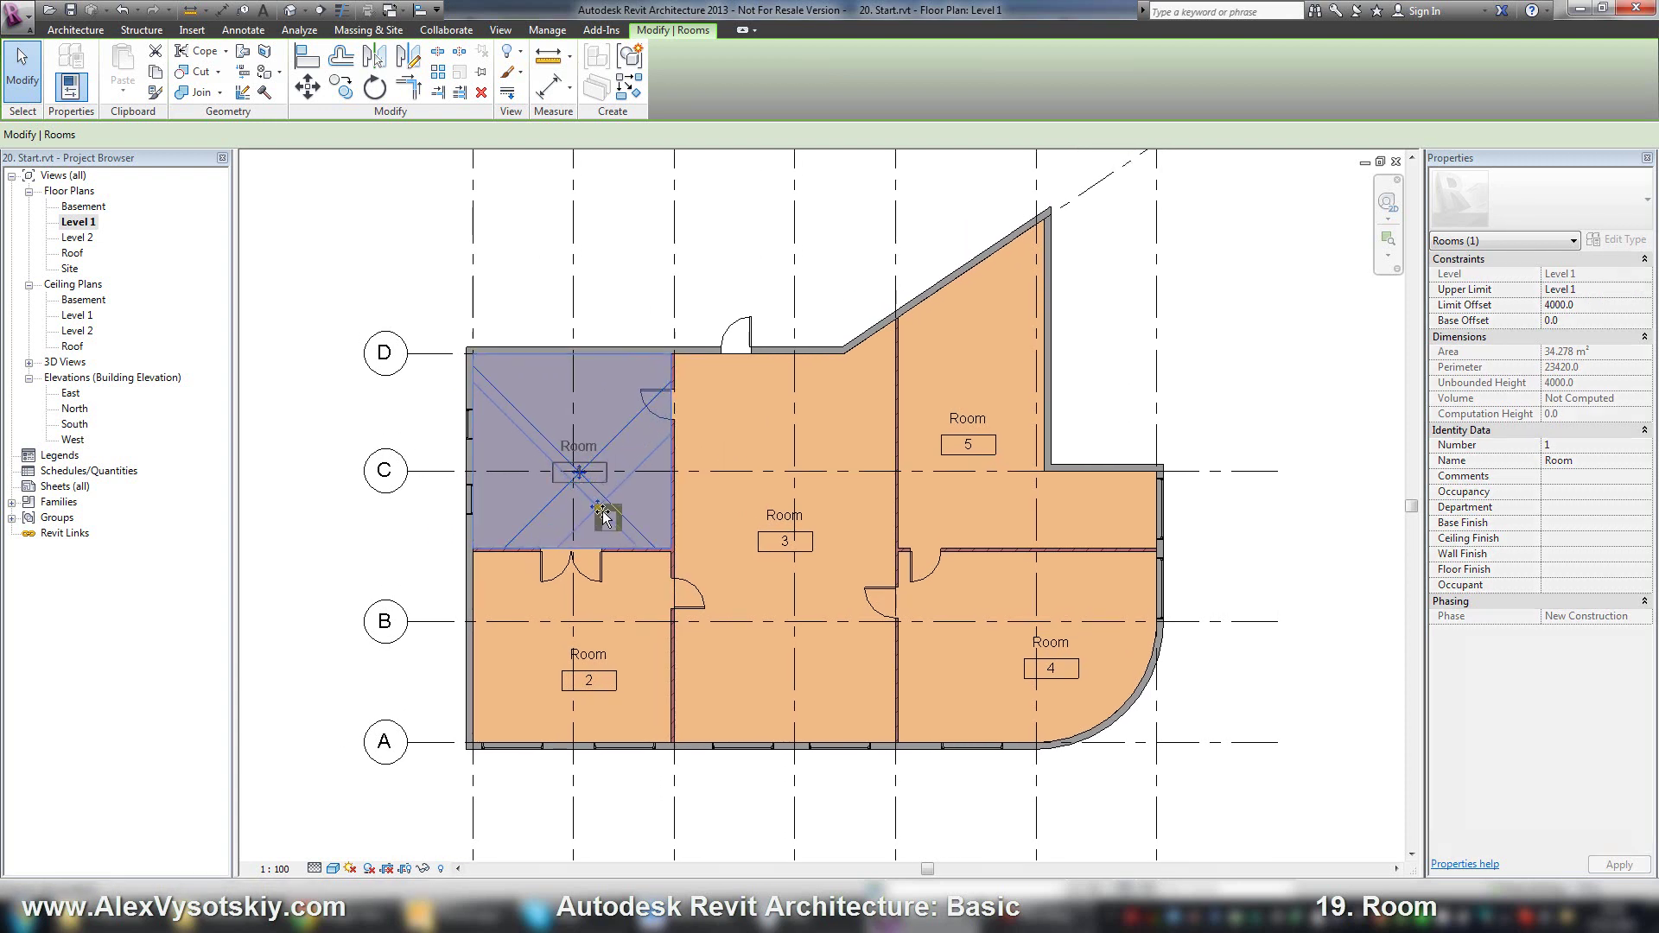
{"action": "key", "text": "Escape"}
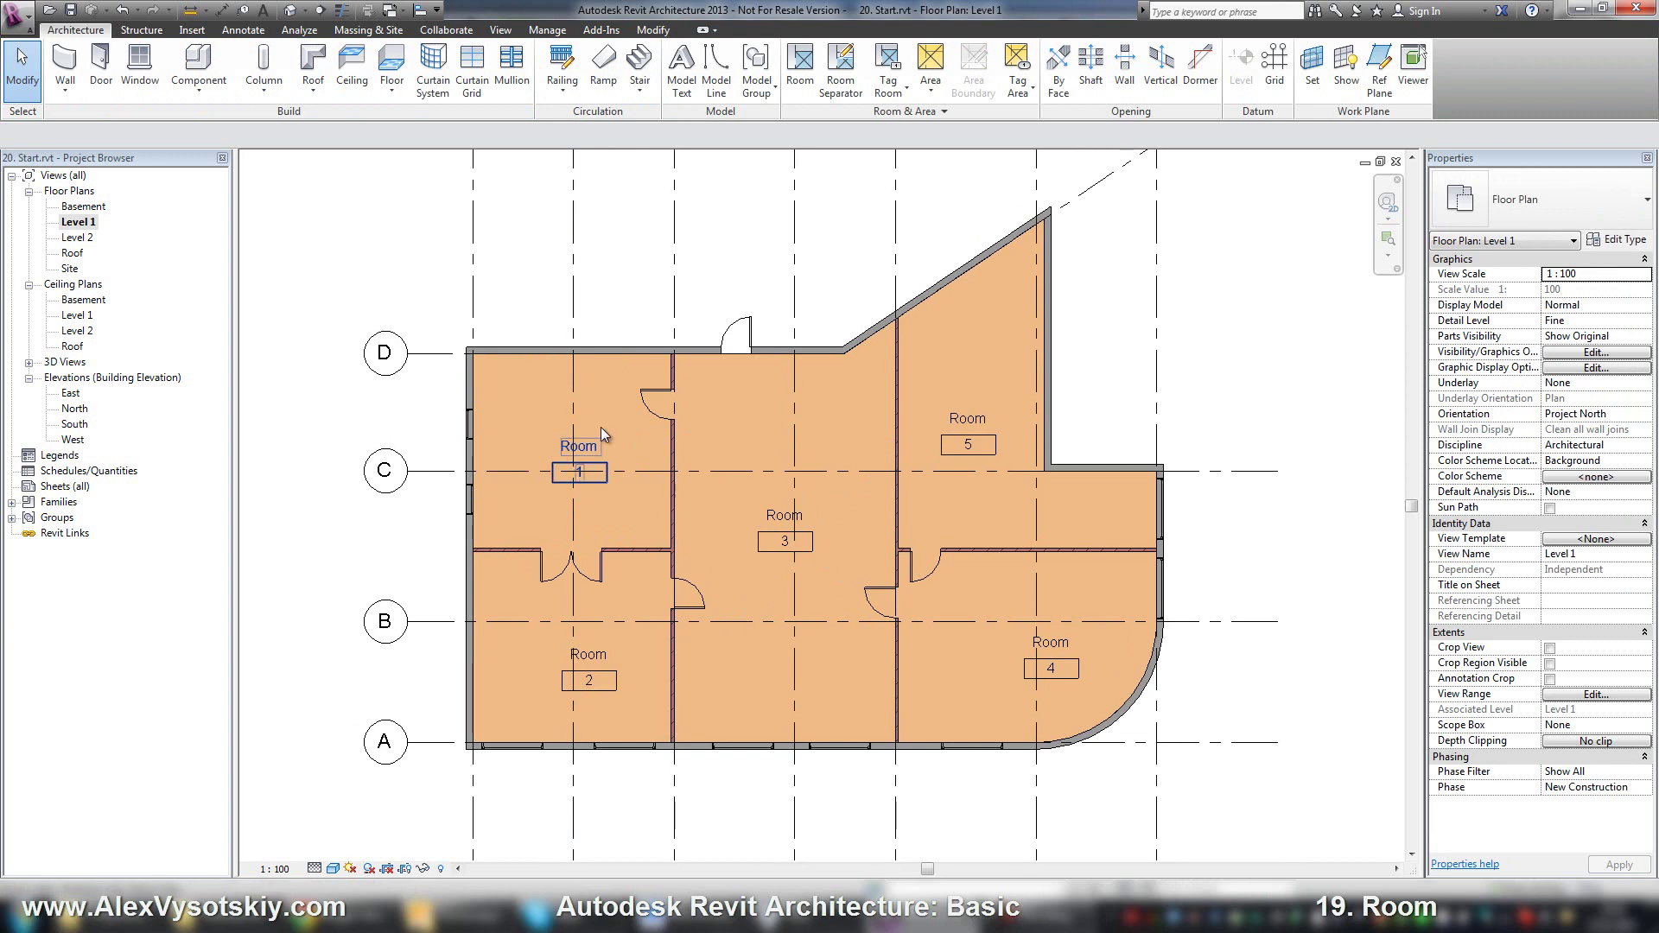
Step: Restart the Room tool to review the existing rooms, then cancel it and reposition the view
{"action": "left_click", "coordinate": [796, 75]}
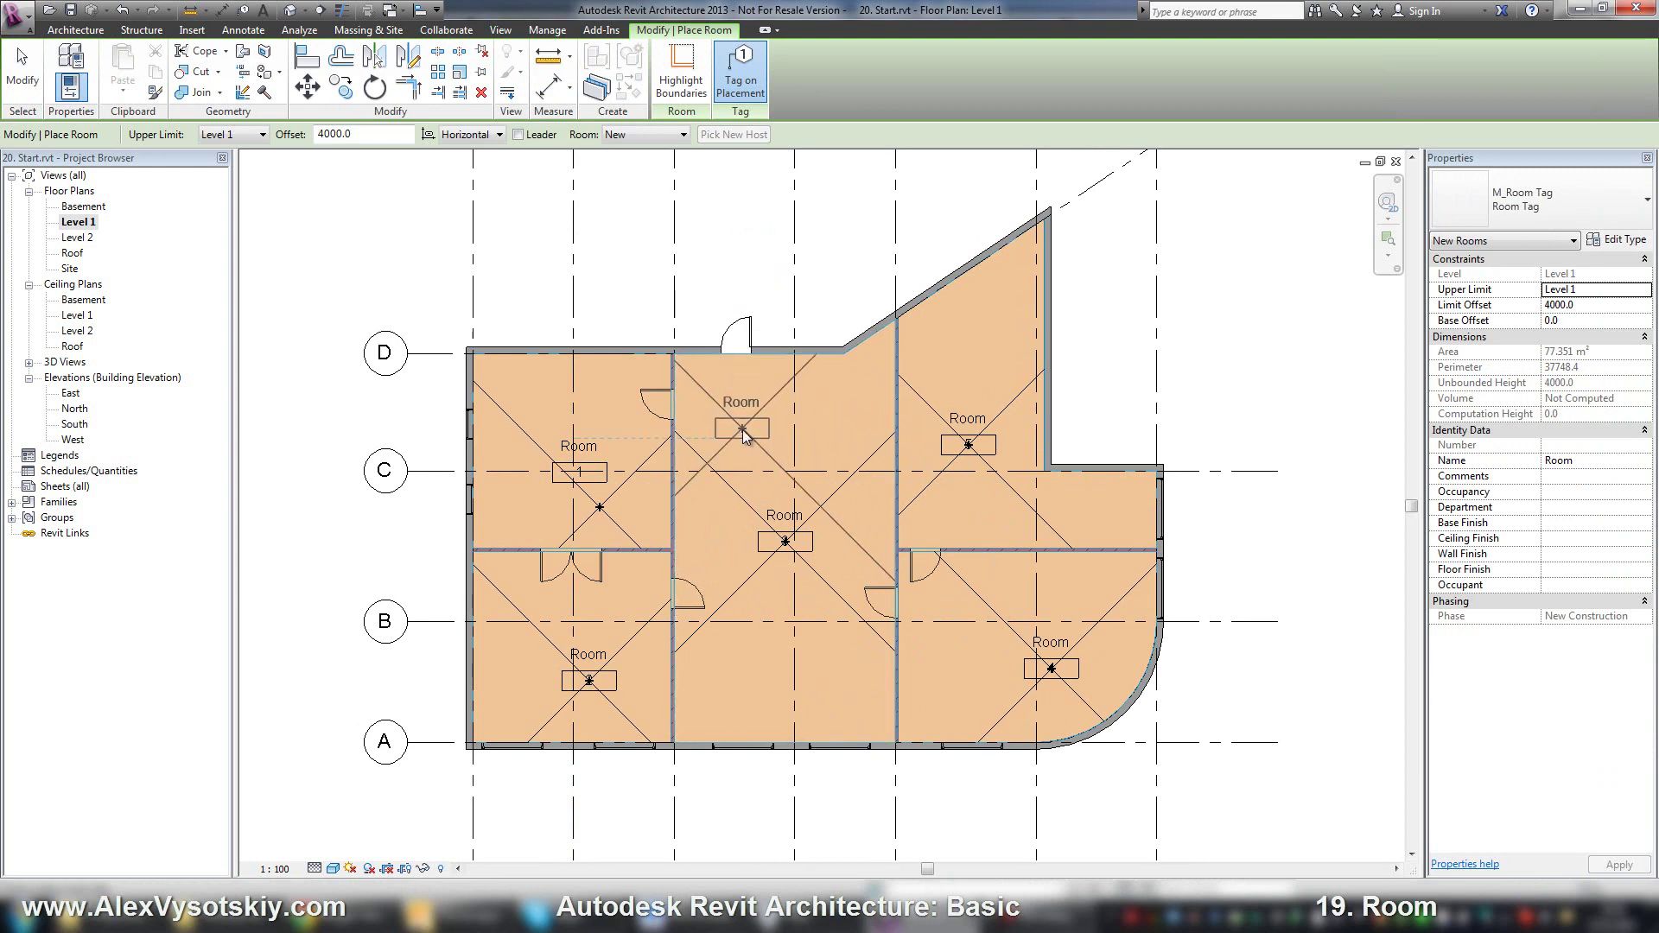
{"action": "scroll", "coordinate": [743, 429], "scroll_direction": "down", "scroll_amount": 2}
{"action": "key", "text": "Escape"}
{"action": "key", "text": "Escape"}
{"action": "middle_click_drag", "start_coordinate": [739, 454], "coordinate": [731, 444]}
{"action": "scroll", "coordinate": [970, 308], "scroll_direction": "up", "scroll_amount": 1}
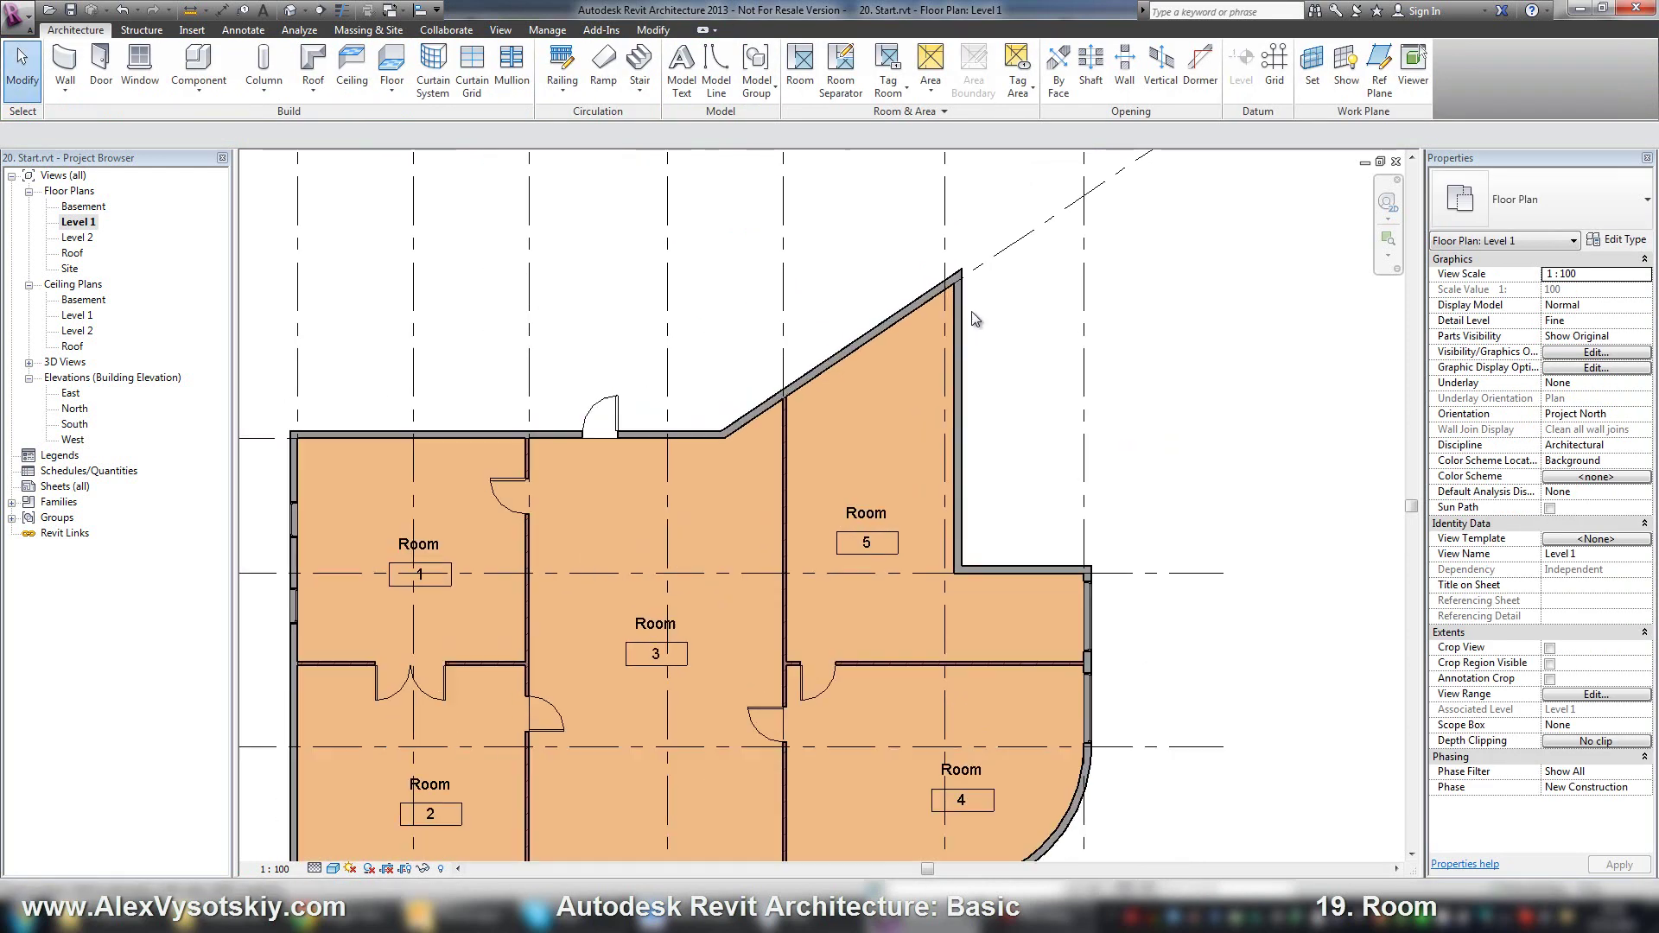
{"action": "middle_click_drag", "start_coordinate": [904, 371], "coordinate": [975, 427]}
Step: Draw a walled rectangle above the building and extend the top wall's left end
{"action": "scroll", "coordinate": [975, 427], "scroll_direction": "down", "scroll_amount": 1}
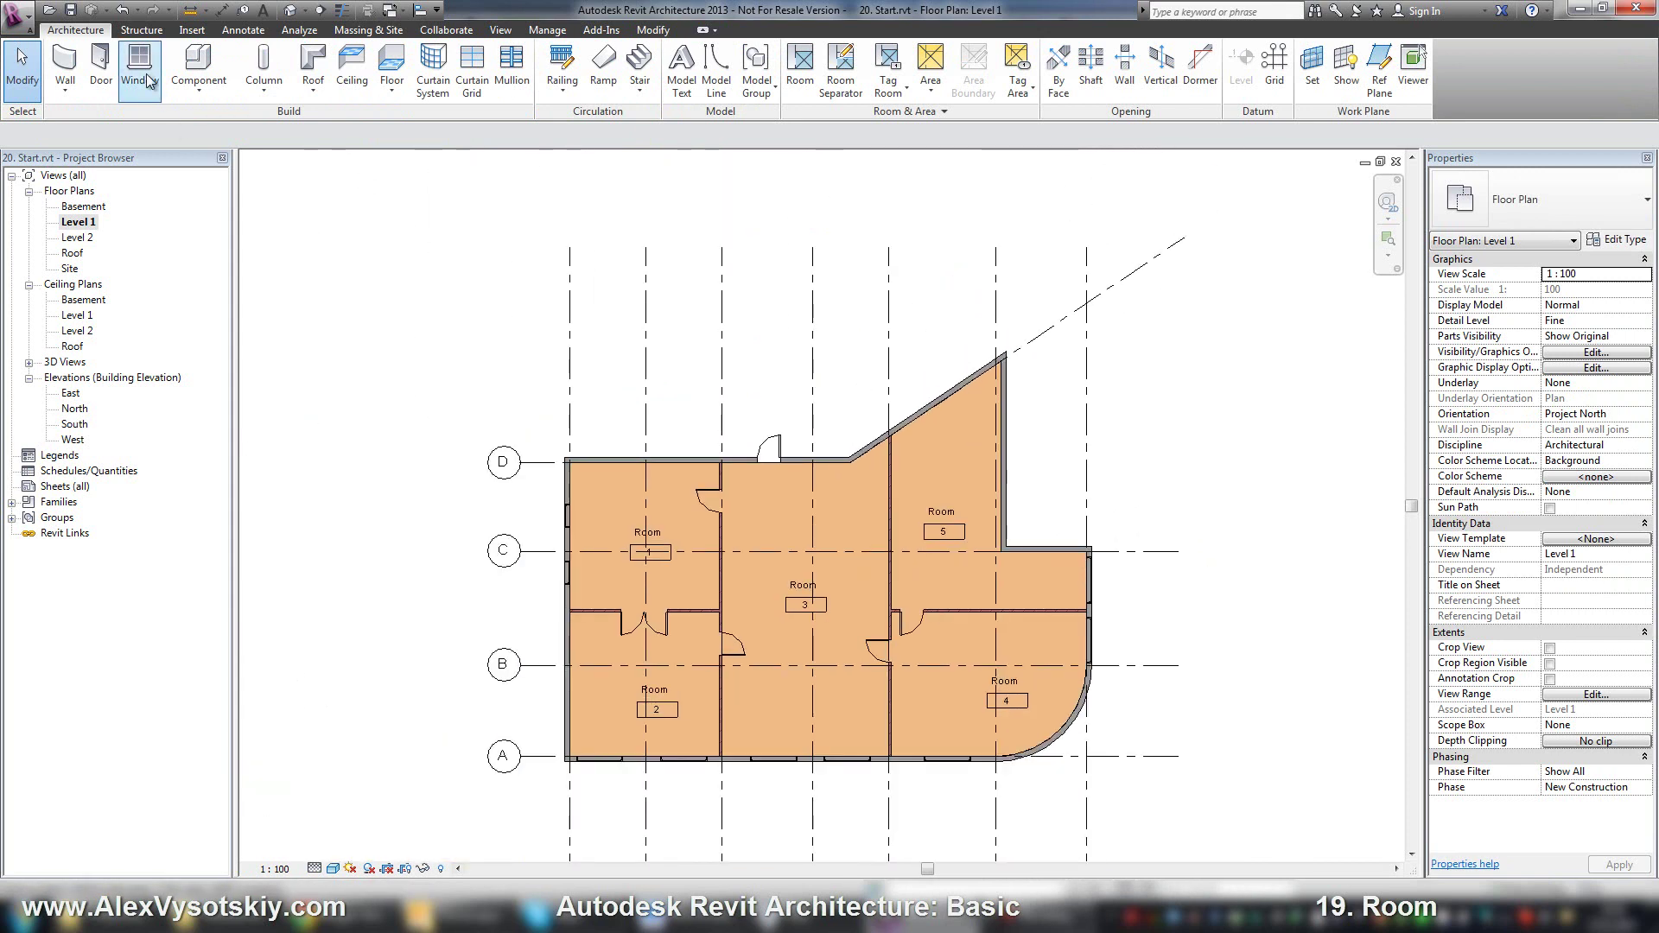
{"action": "left_click", "coordinate": [67, 66]}
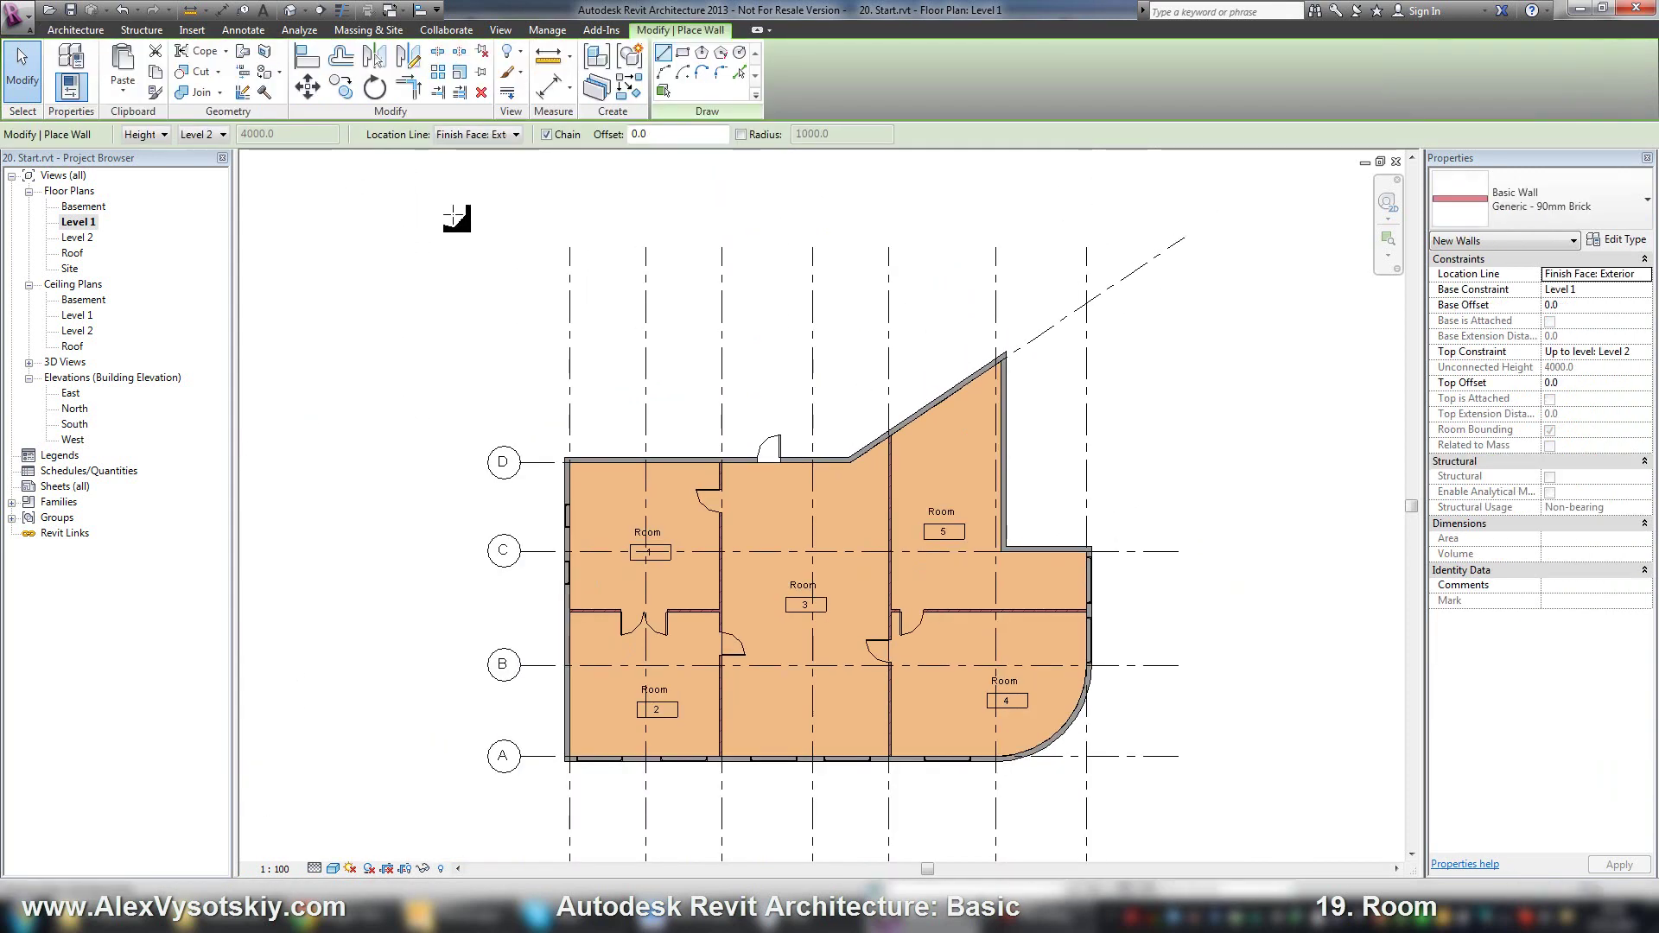
{"action": "left_click", "coordinate": [521, 218]}
{"action": "left_click", "coordinate": [522, 294]}
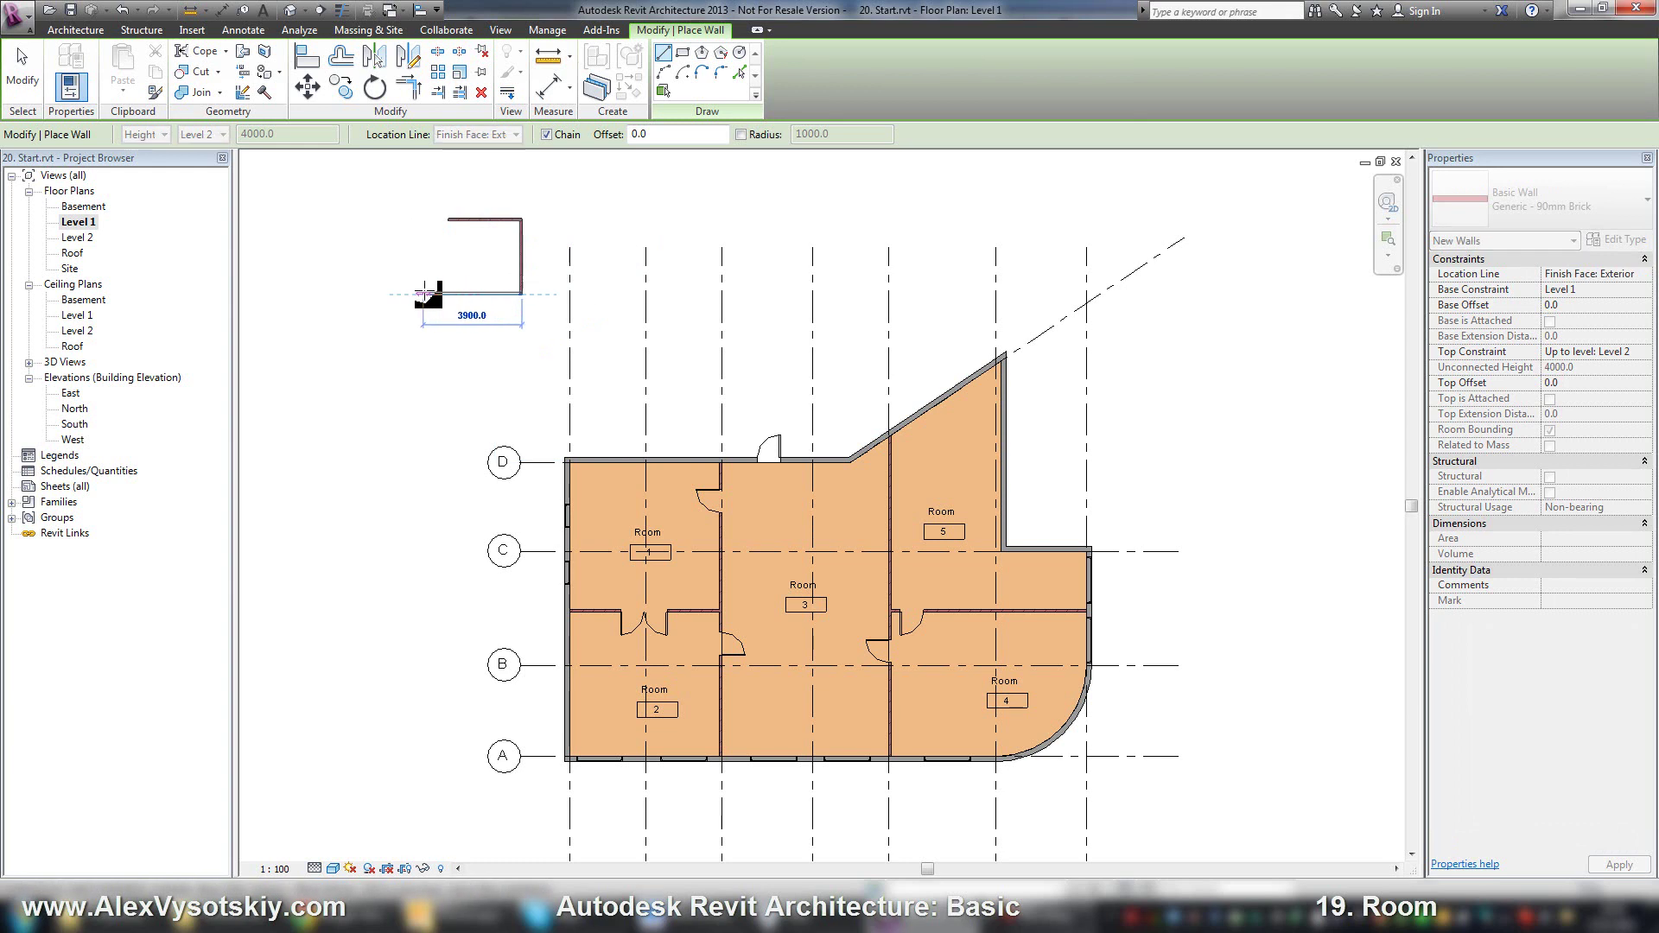
{"action": "left_click", "coordinate": [424, 294]}
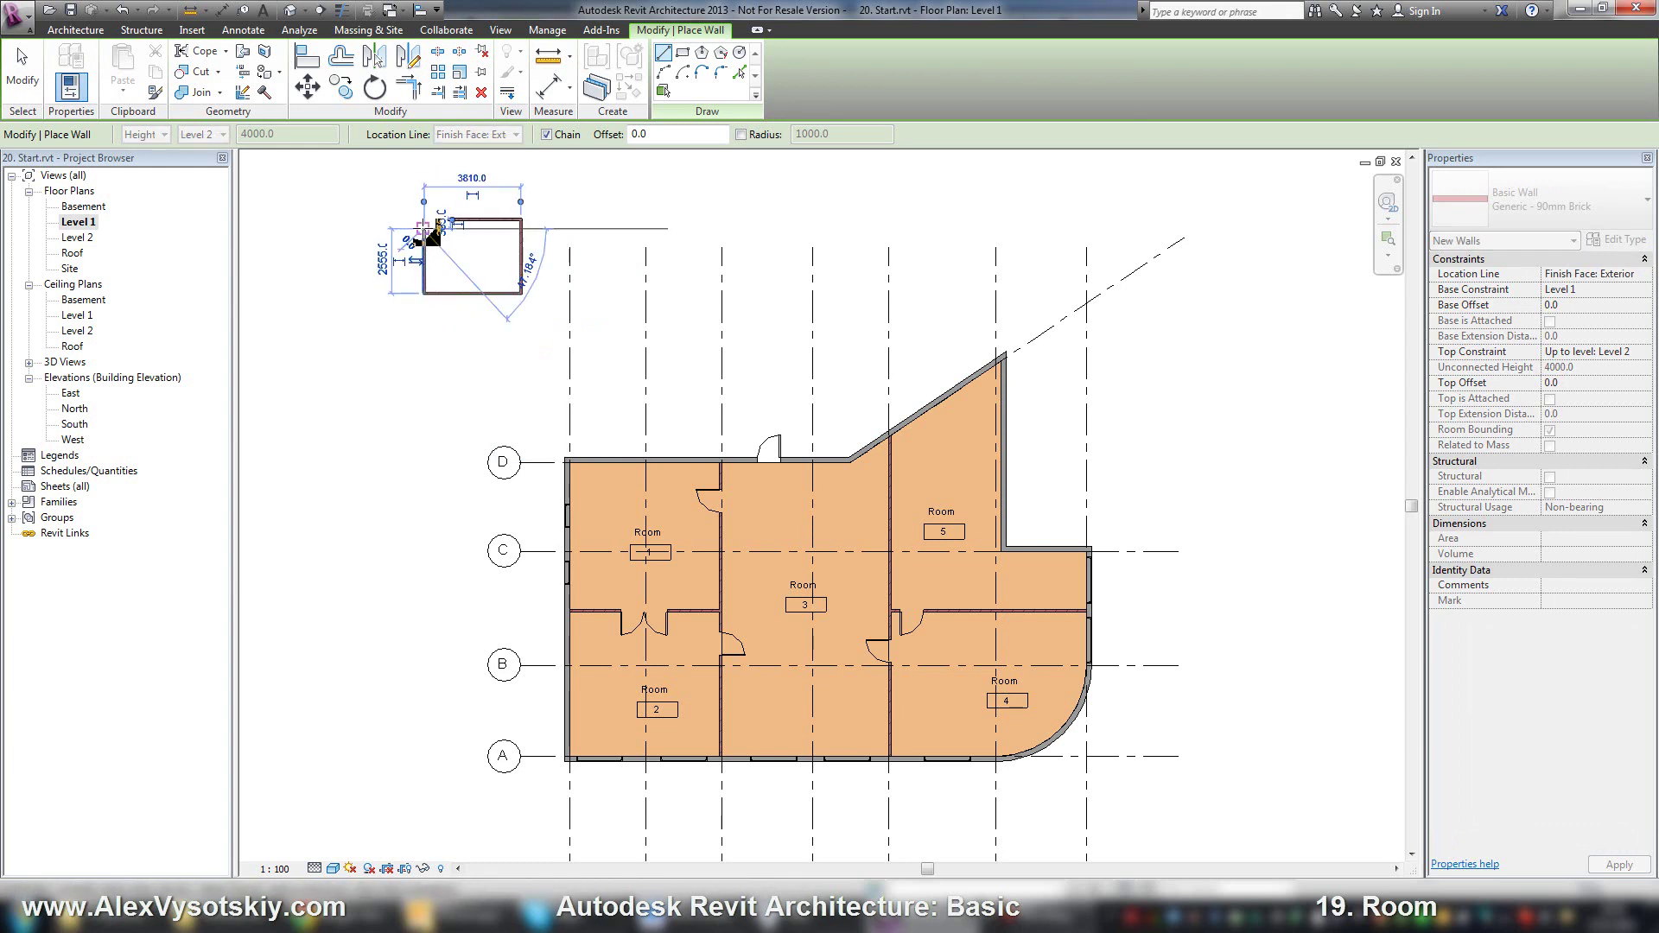
{"action": "left_click", "coordinate": [423, 218]}
{"action": "key", "text": "Escape"}
{"action": "scroll", "coordinate": [415, 224], "scroll_direction": "up", "scroll_amount": 3}
{"action": "key", "text": "Escape"}
{"action": "left_click", "coordinate": [494, 219]}
{"action": "left_click_drag", "start_coordinate": [492, 213], "coordinate": [449, 212]}
{"action": "left_click", "coordinate": [358, 180]}
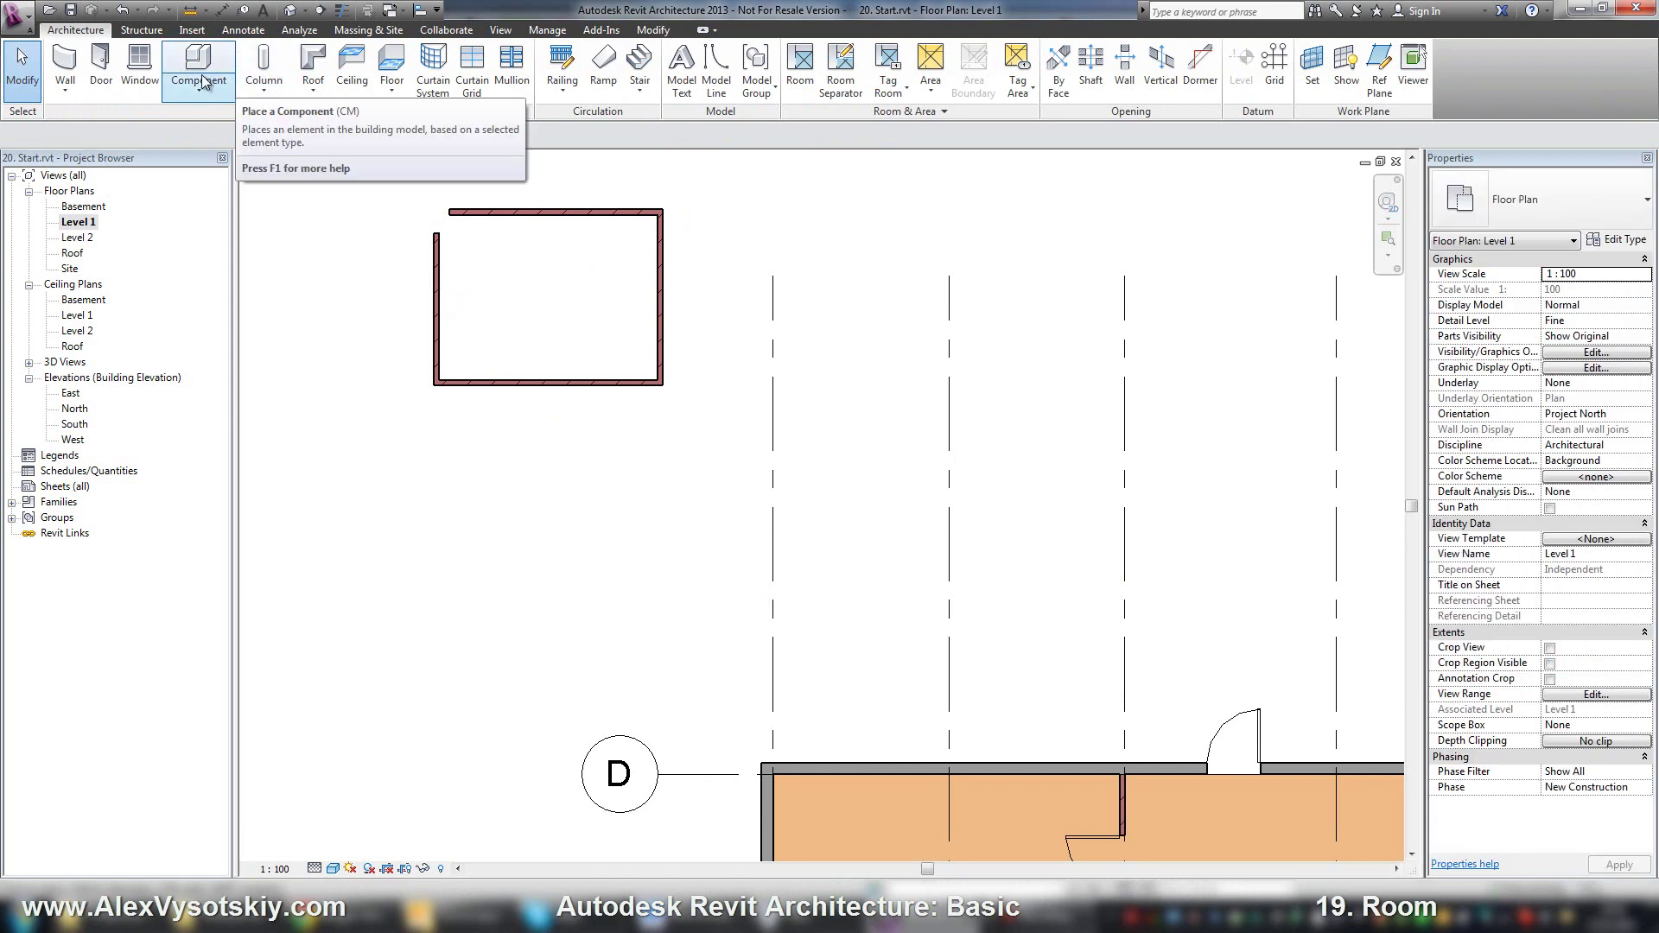
Step: Place room 6 inside the new wall enclosure
{"action": "left_click", "coordinate": [797, 86]}
{"action": "left_click", "coordinate": [563, 304]}
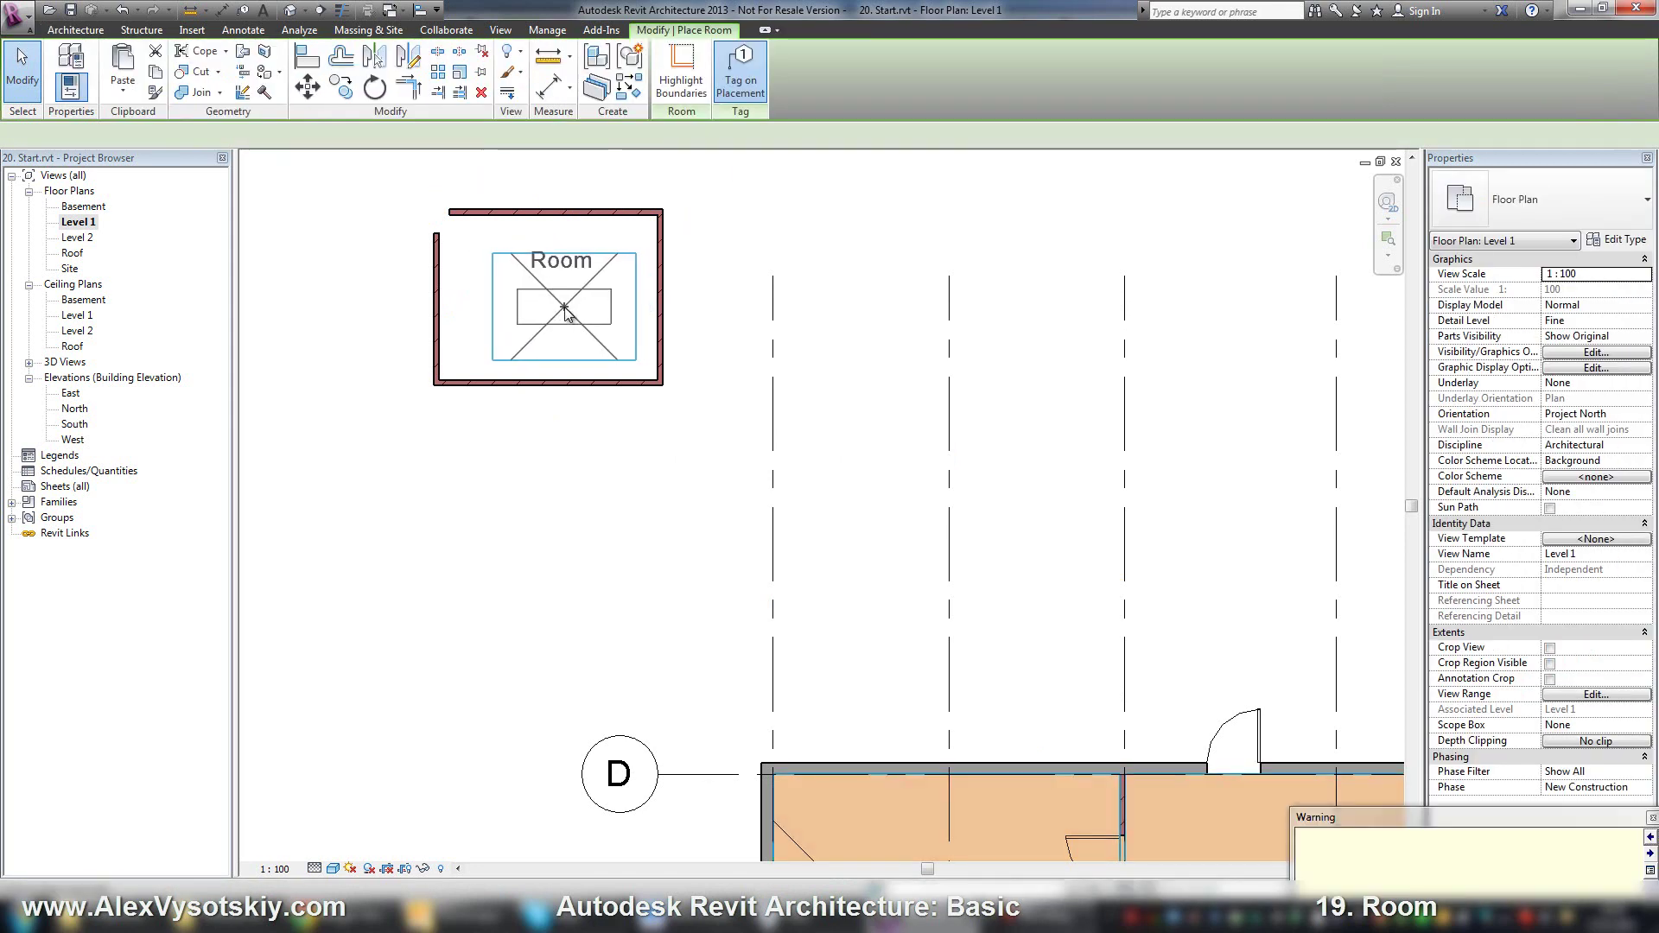
{"action": "scroll", "coordinate": [581, 303], "scroll_direction": "down", "scroll_amount": 2}
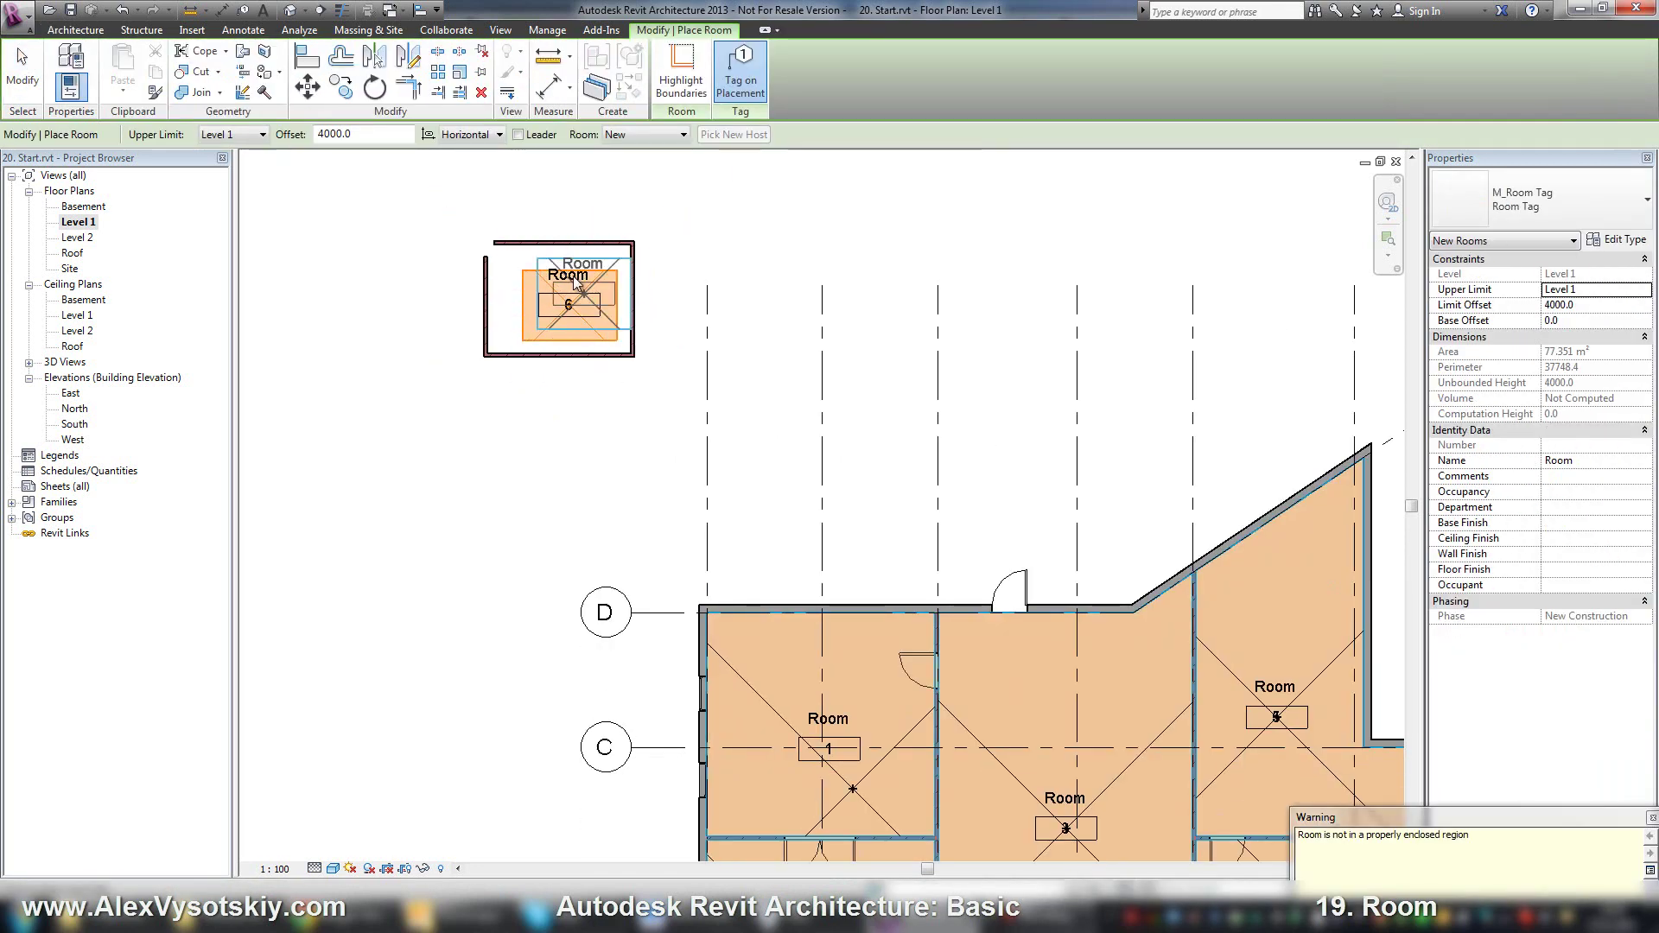
{"action": "key", "text": "Escape"}
{"action": "key", "text": "Escape"}
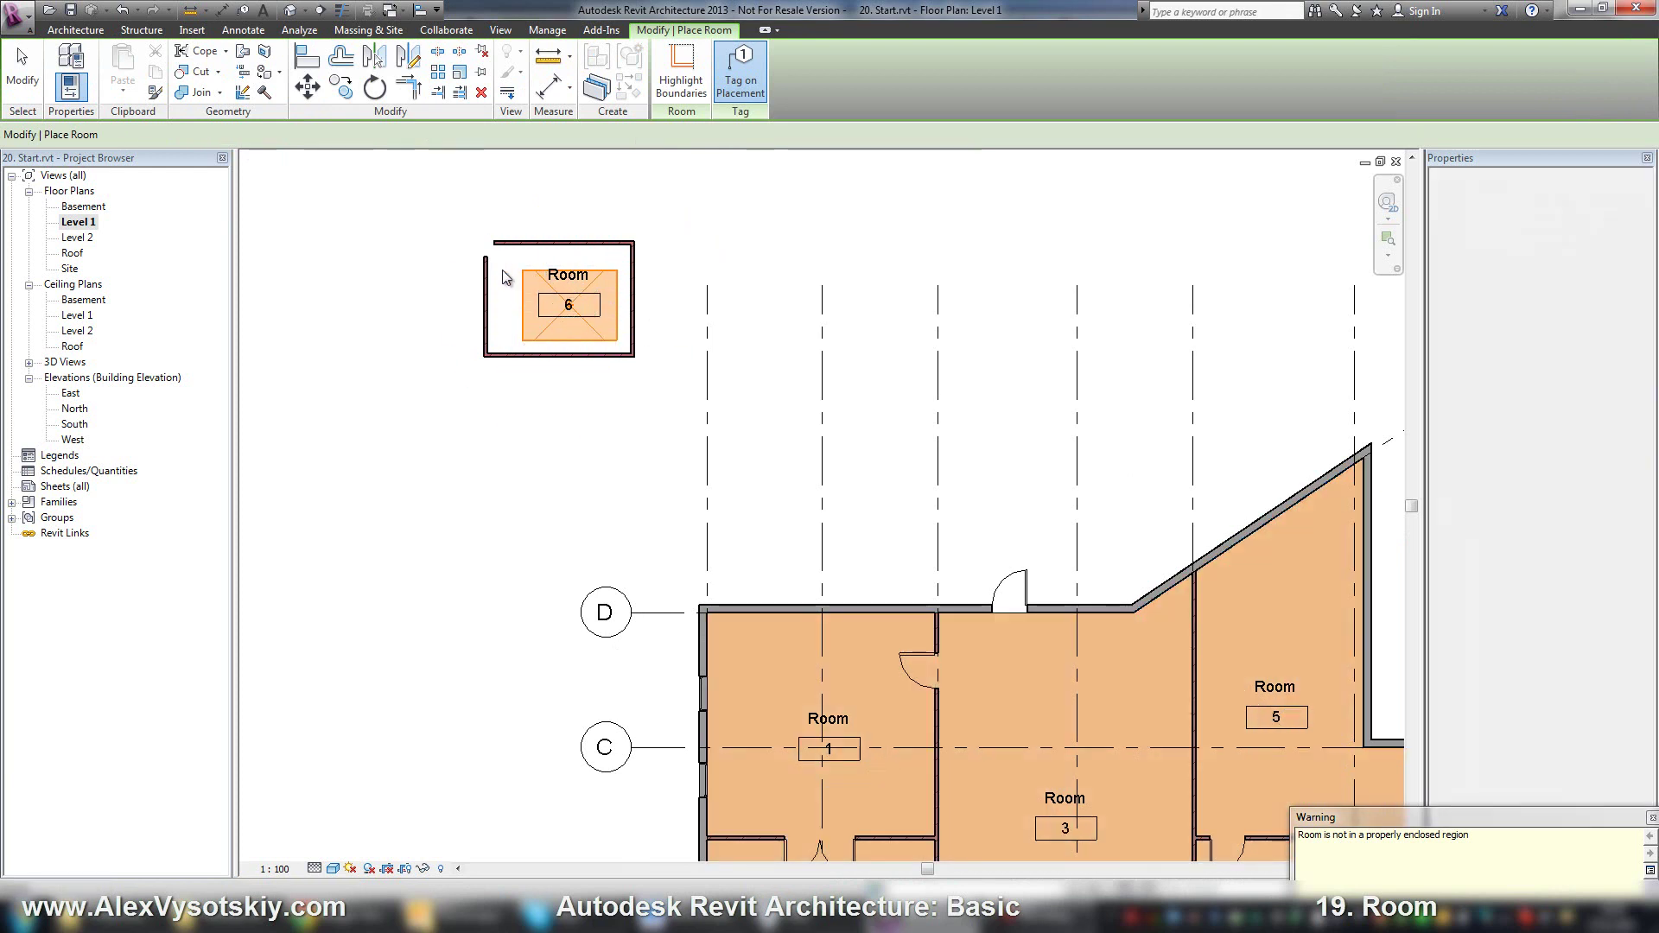
{"action": "scroll", "coordinate": [497, 266], "scroll_direction": "up", "scroll_amount": 3}
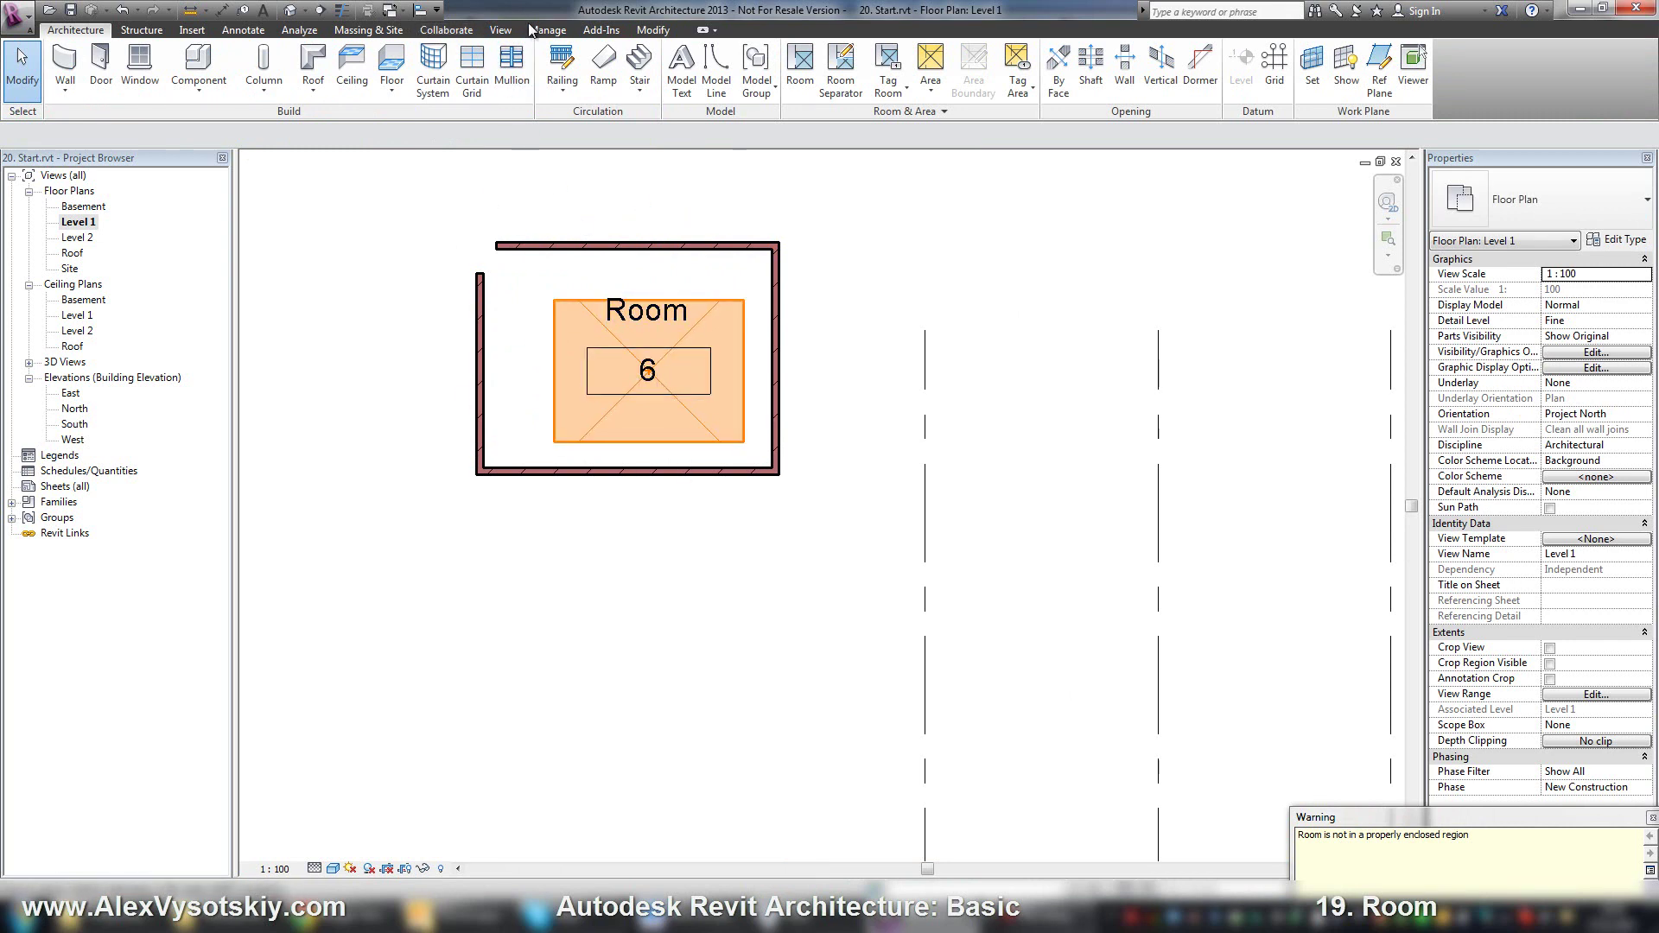
Step: Join the enclosure's top and left walls into a corner
{"action": "left_click", "coordinate": [665, 33]}
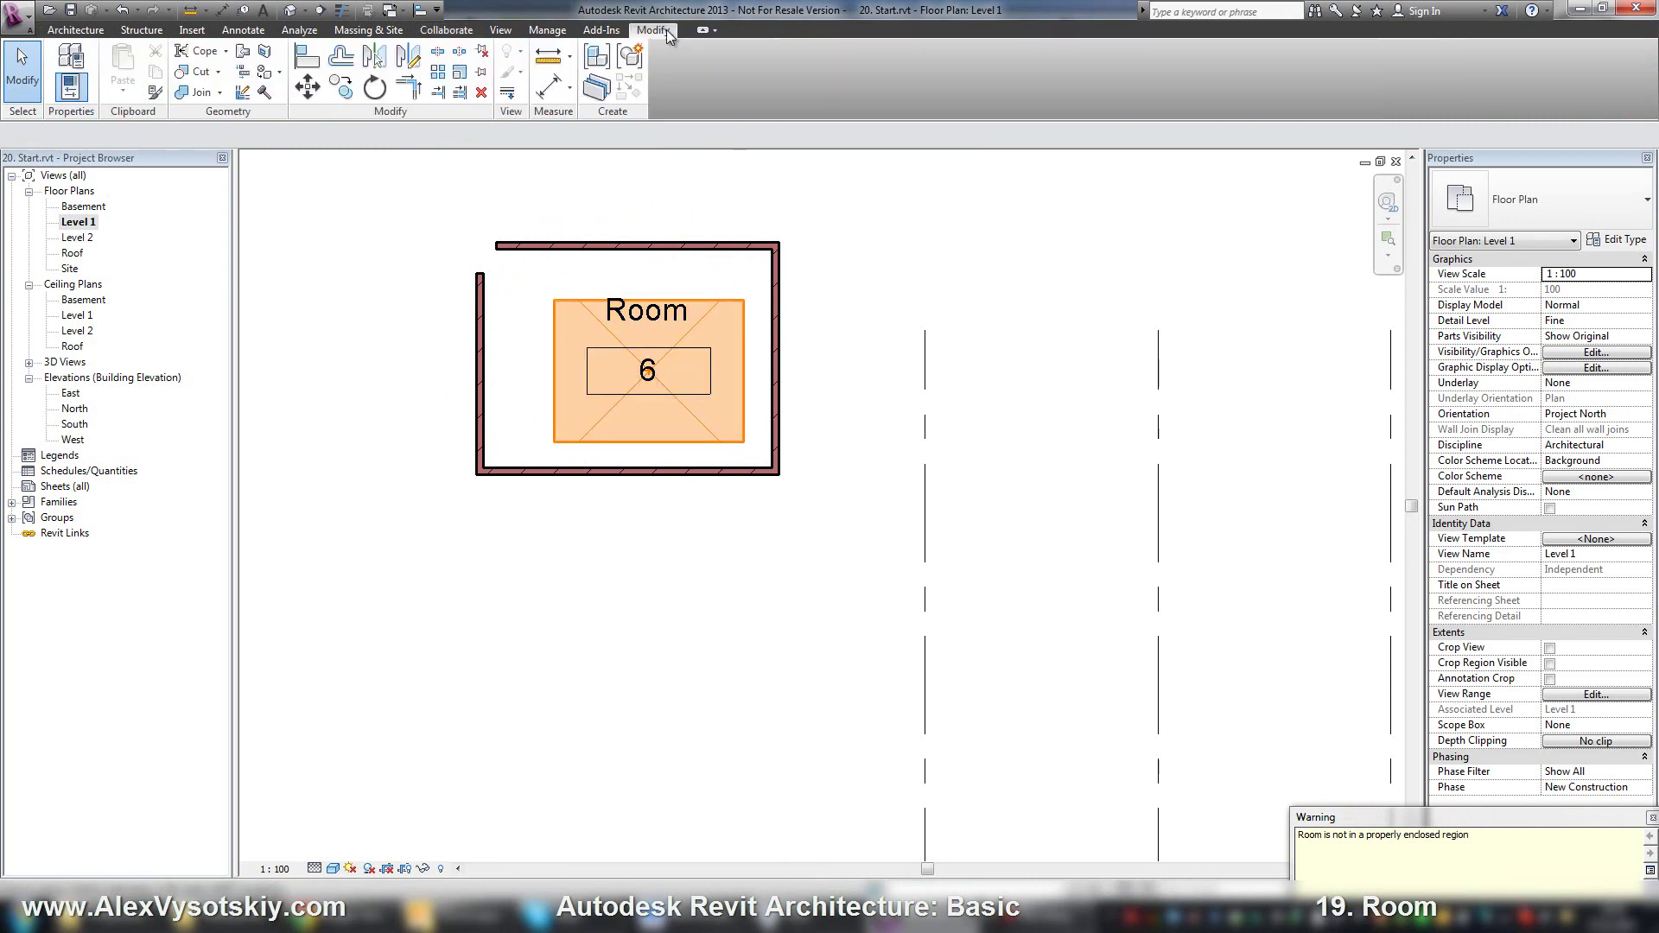
{"action": "left_click", "coordinate": [415, 97]}
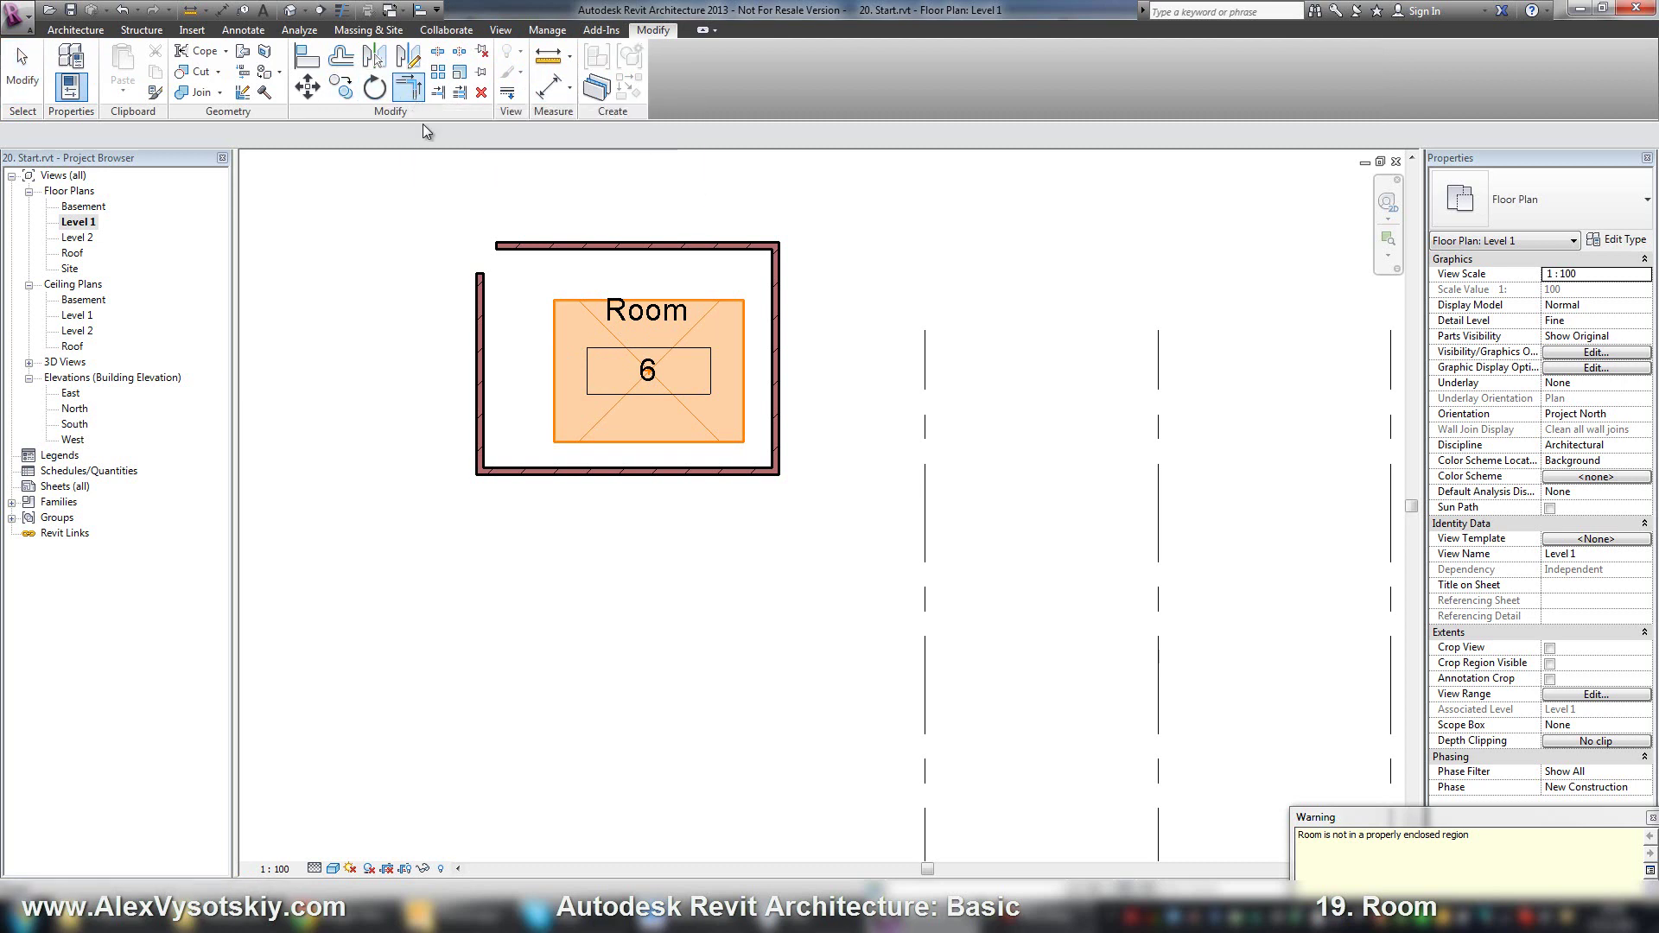
{"action": "left_click", "coordinate": [486, 298]}
{"action": "key", "text": "Escape"}
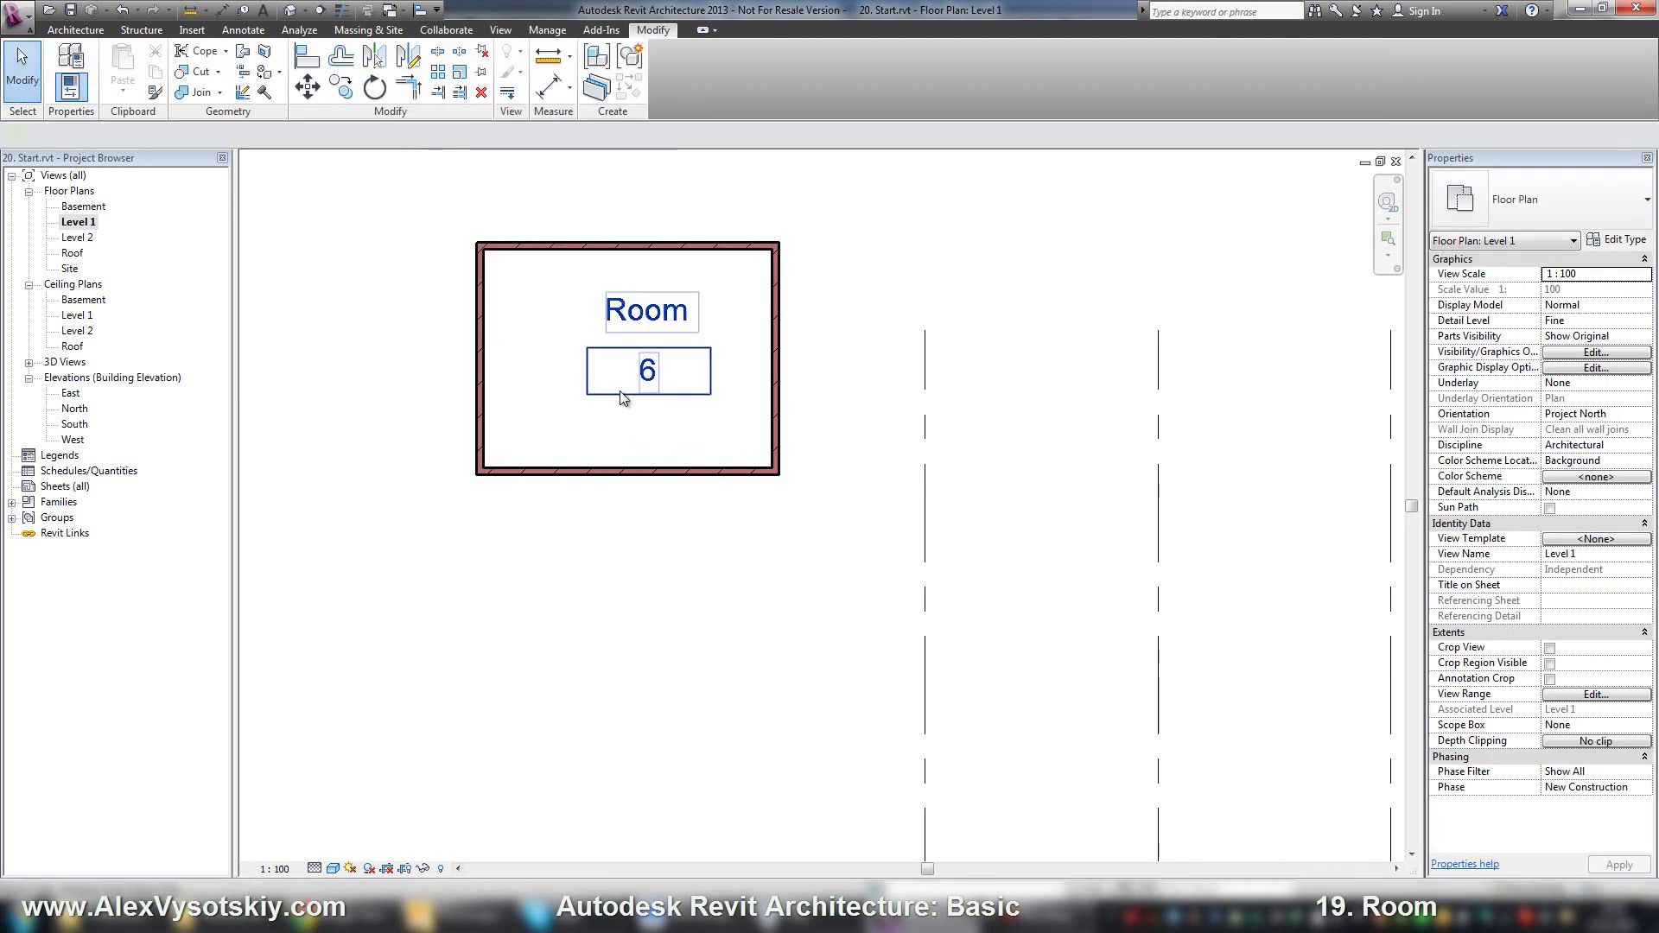
Step: Undo the corner join and check room 6's Not Enclosed area in Properties
{"action": "left_click", "coordinate": [620, 394]}
{"action": "left_click", "coordinate": [601, 421]}
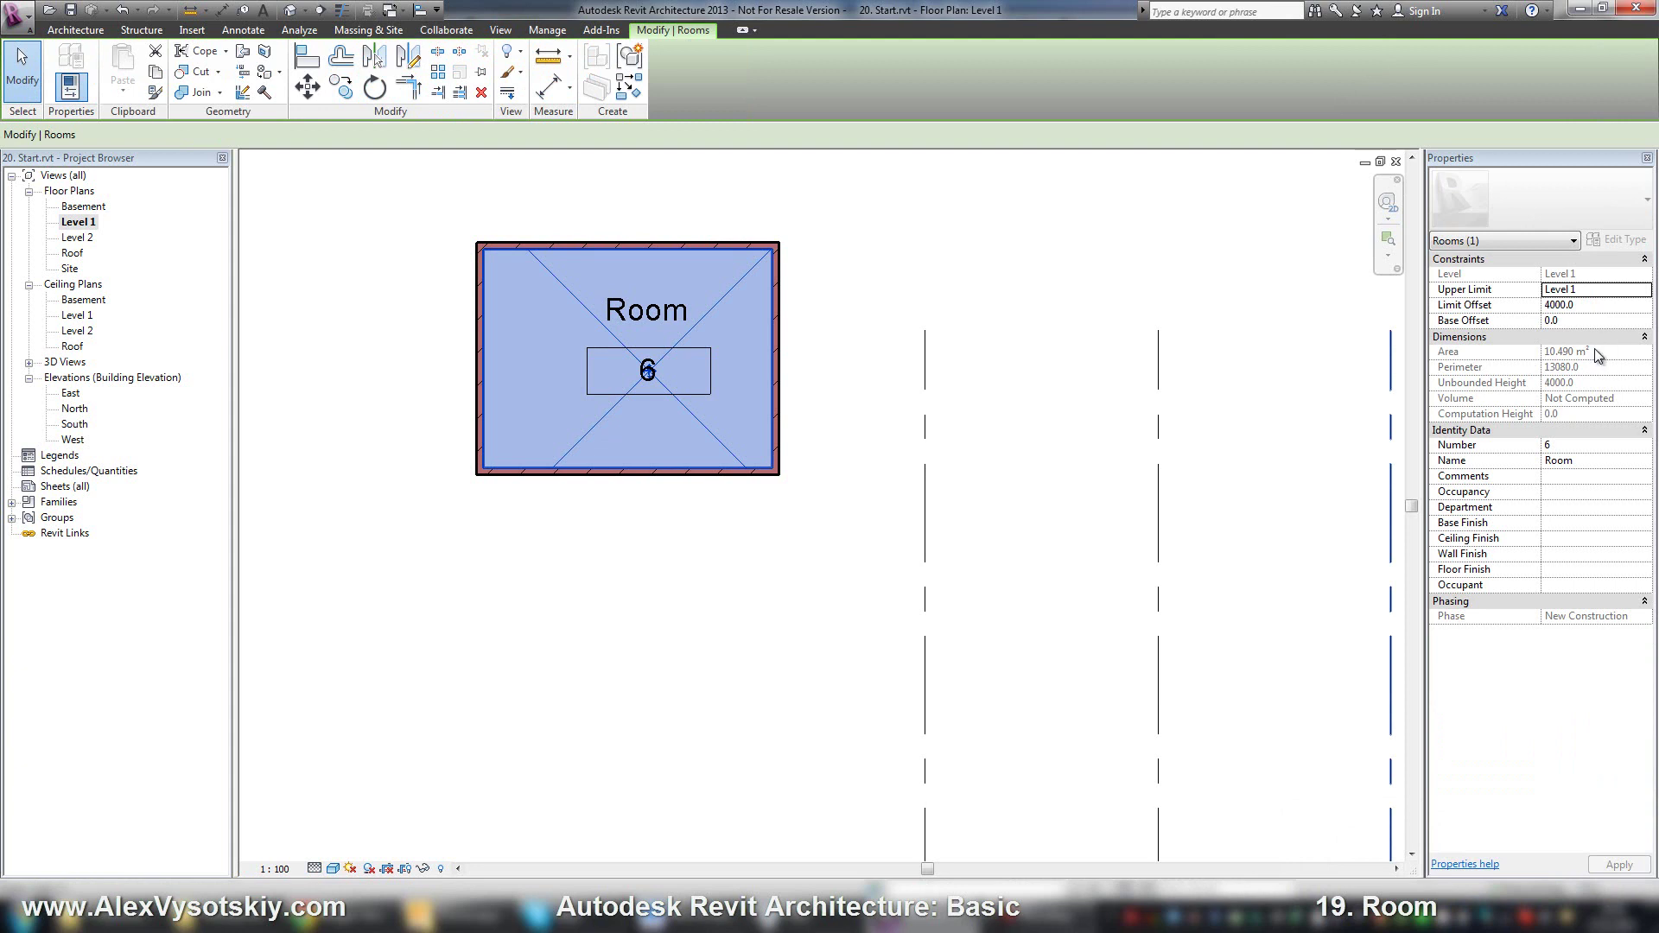
{"action": "key", "text": "ctrl+z"}
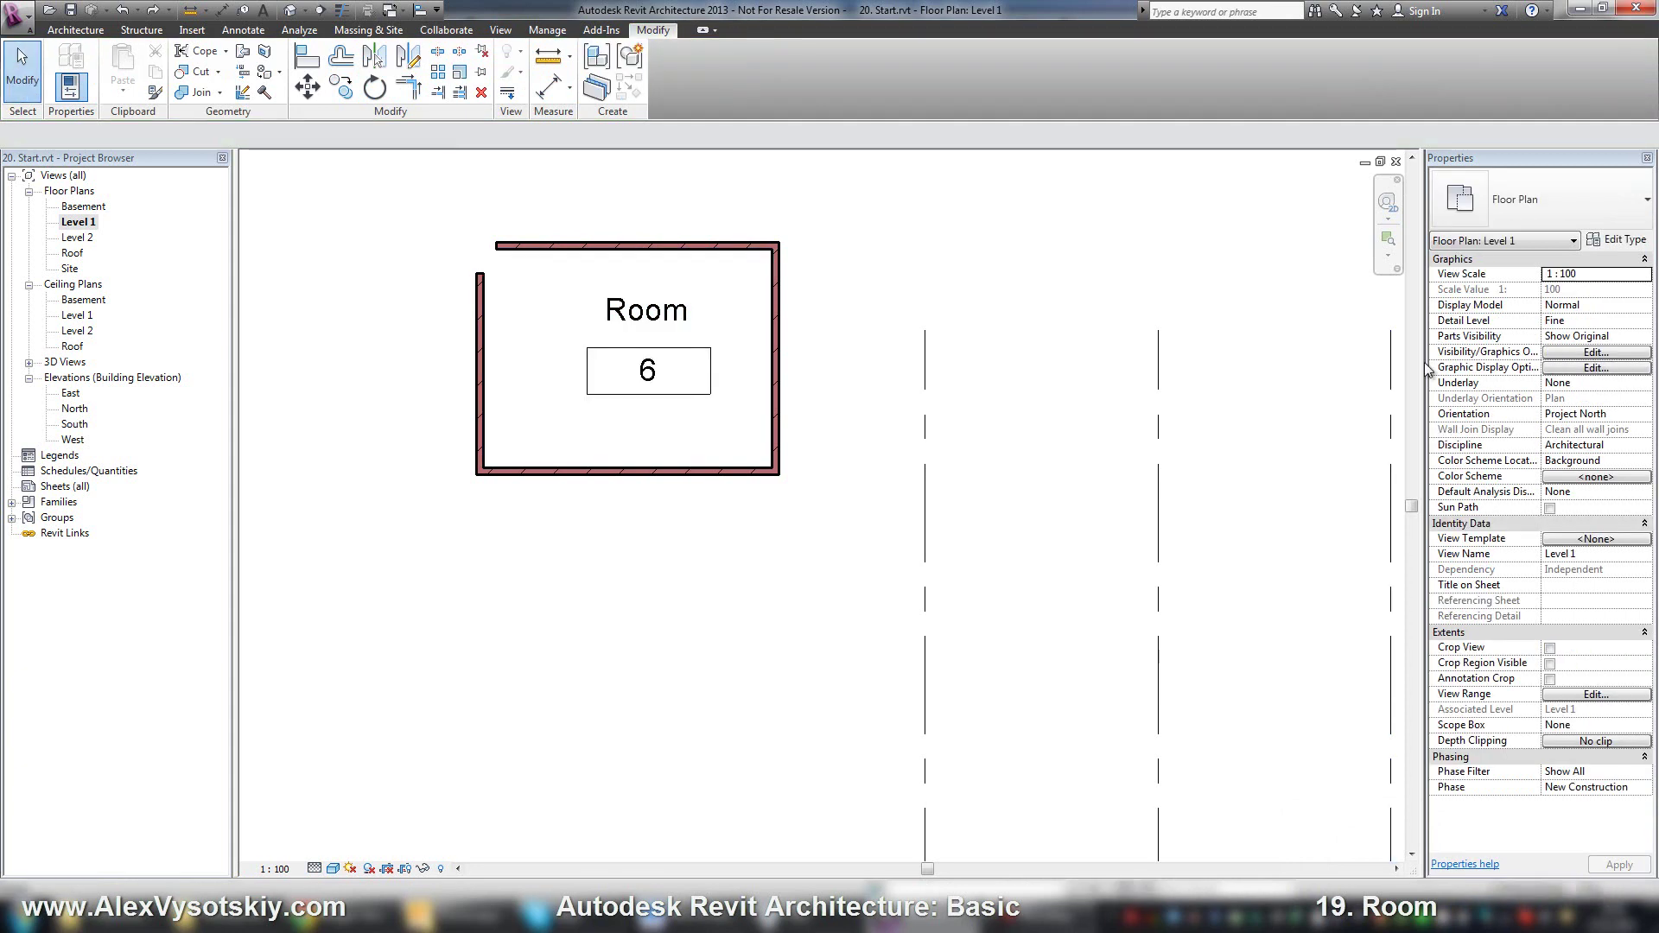
{"action": "left_click", "coordinate": [610, 417]}
{"action": "left_click", "coordinate": [459, 267]}
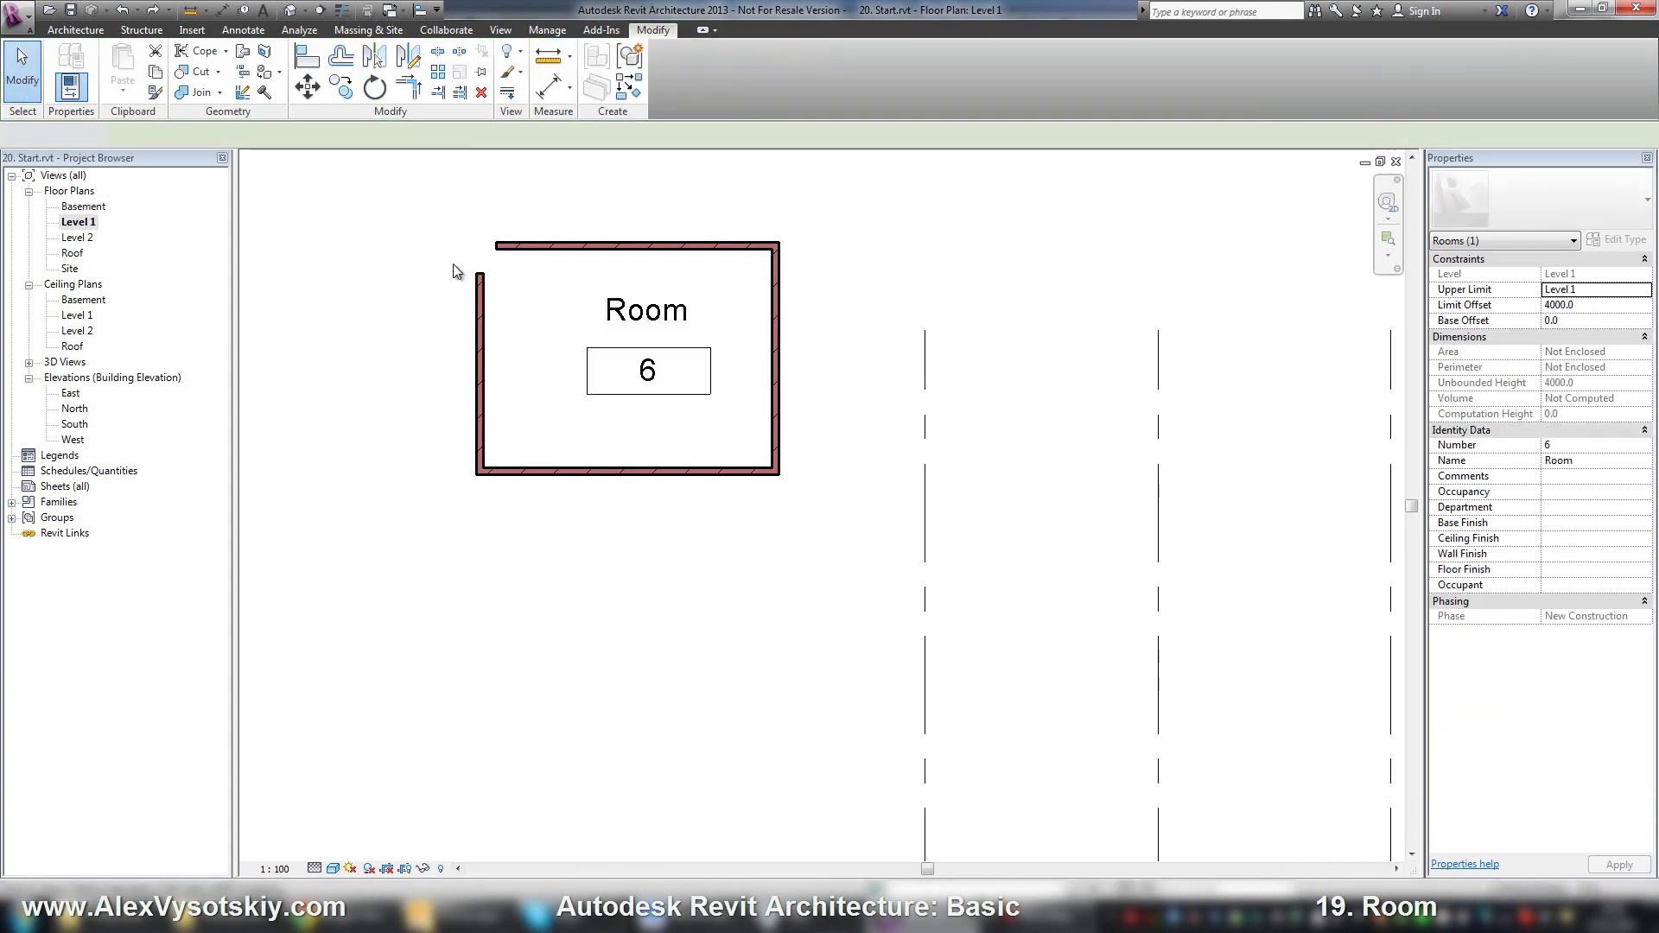
{"action": "scroll", "coordinate": [452, 259], "scroll_direction": "down", "scroll_amount": 4}
Step: Place room 7 in the middle space beside room 3, dismissing the Multiple Rooms warning
{"action": "middle_click_drag", "start_coordinate": [517, 264], "coordinate": [508, 264]}
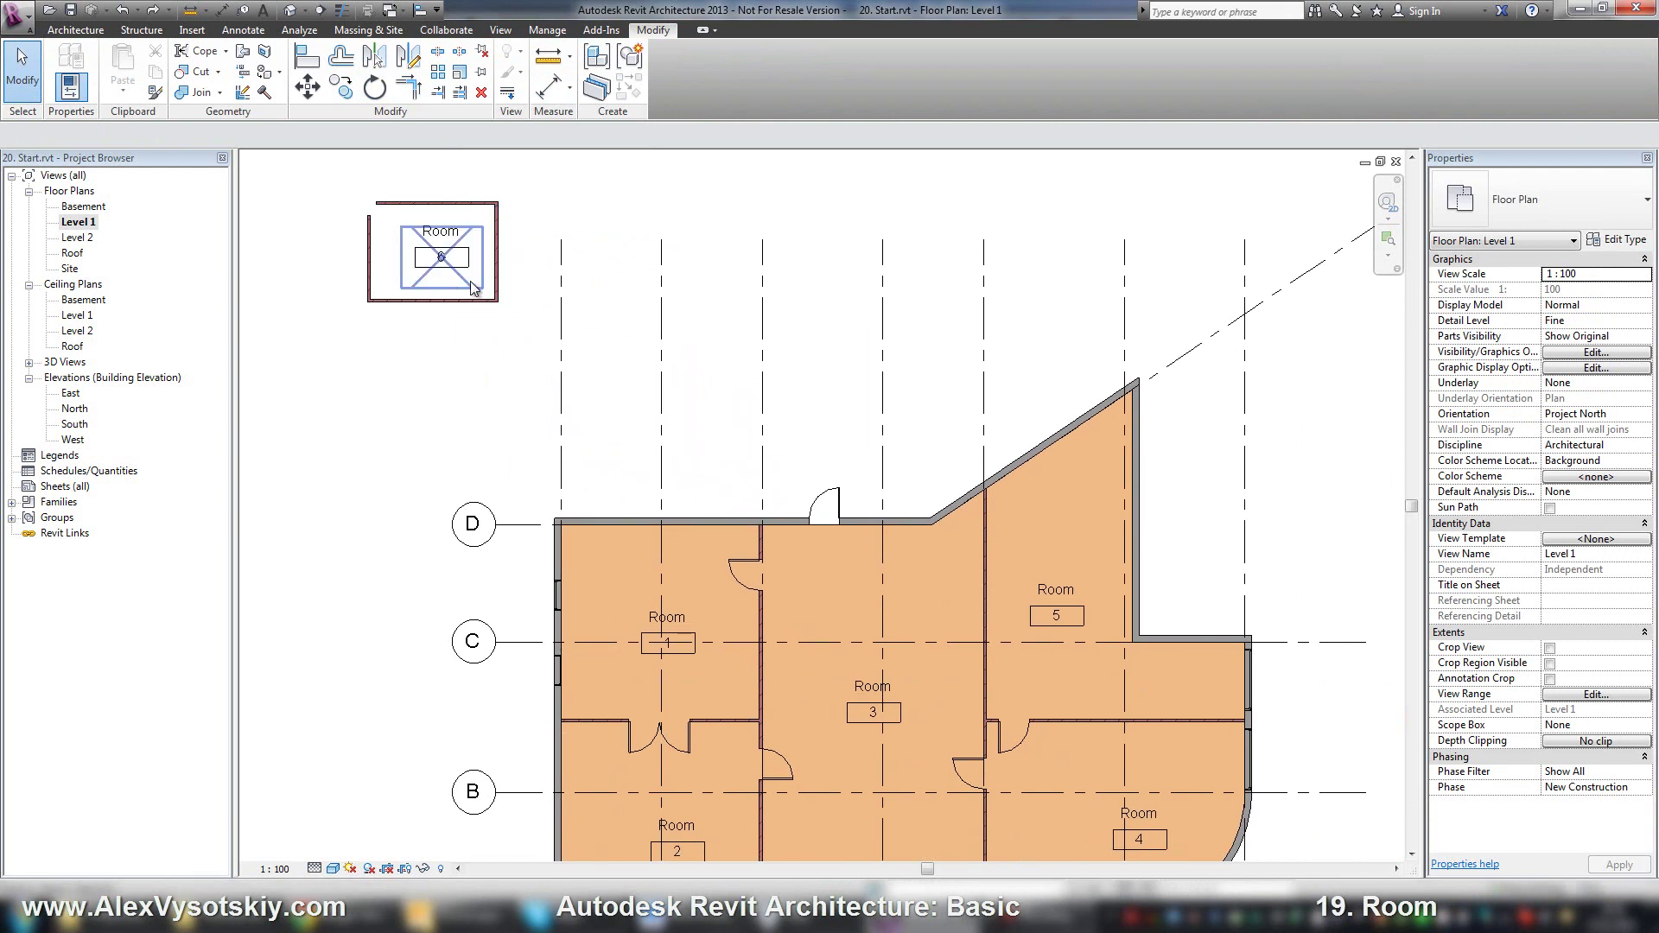
{"action": "left_click", "coordinate": [76, 29]}
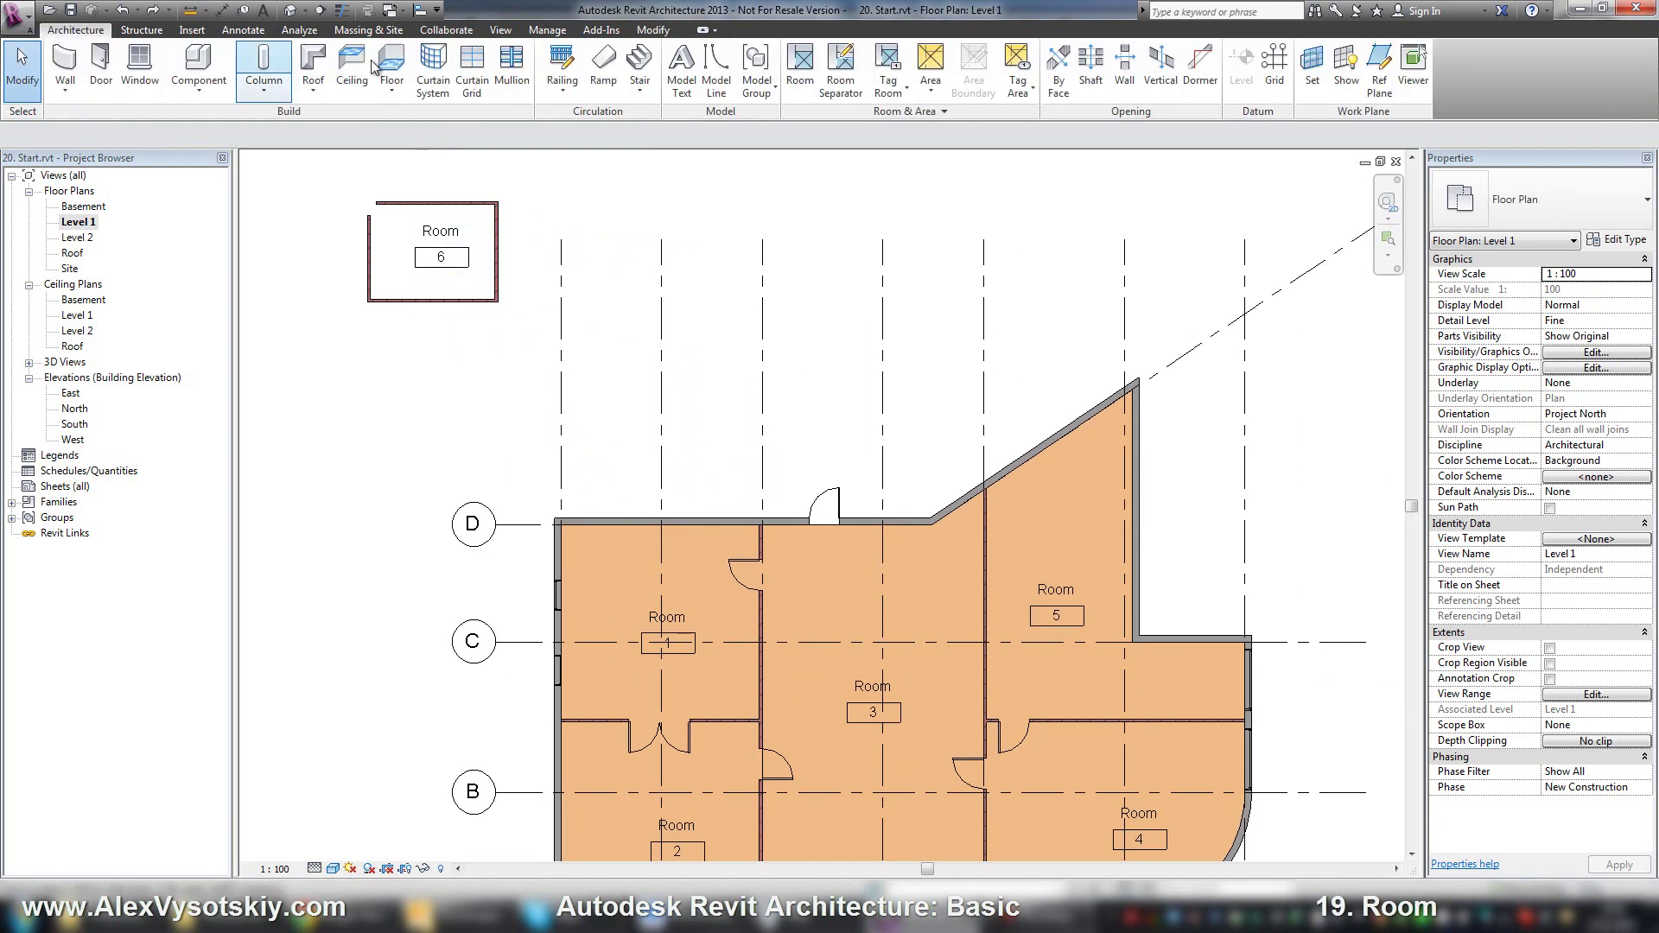
{"action": "left_click", "coordinate": [821, 69]}
{"action": "middle_click_drag", "start_coordinate": [894, 554], "coordinate": [807, 423]}
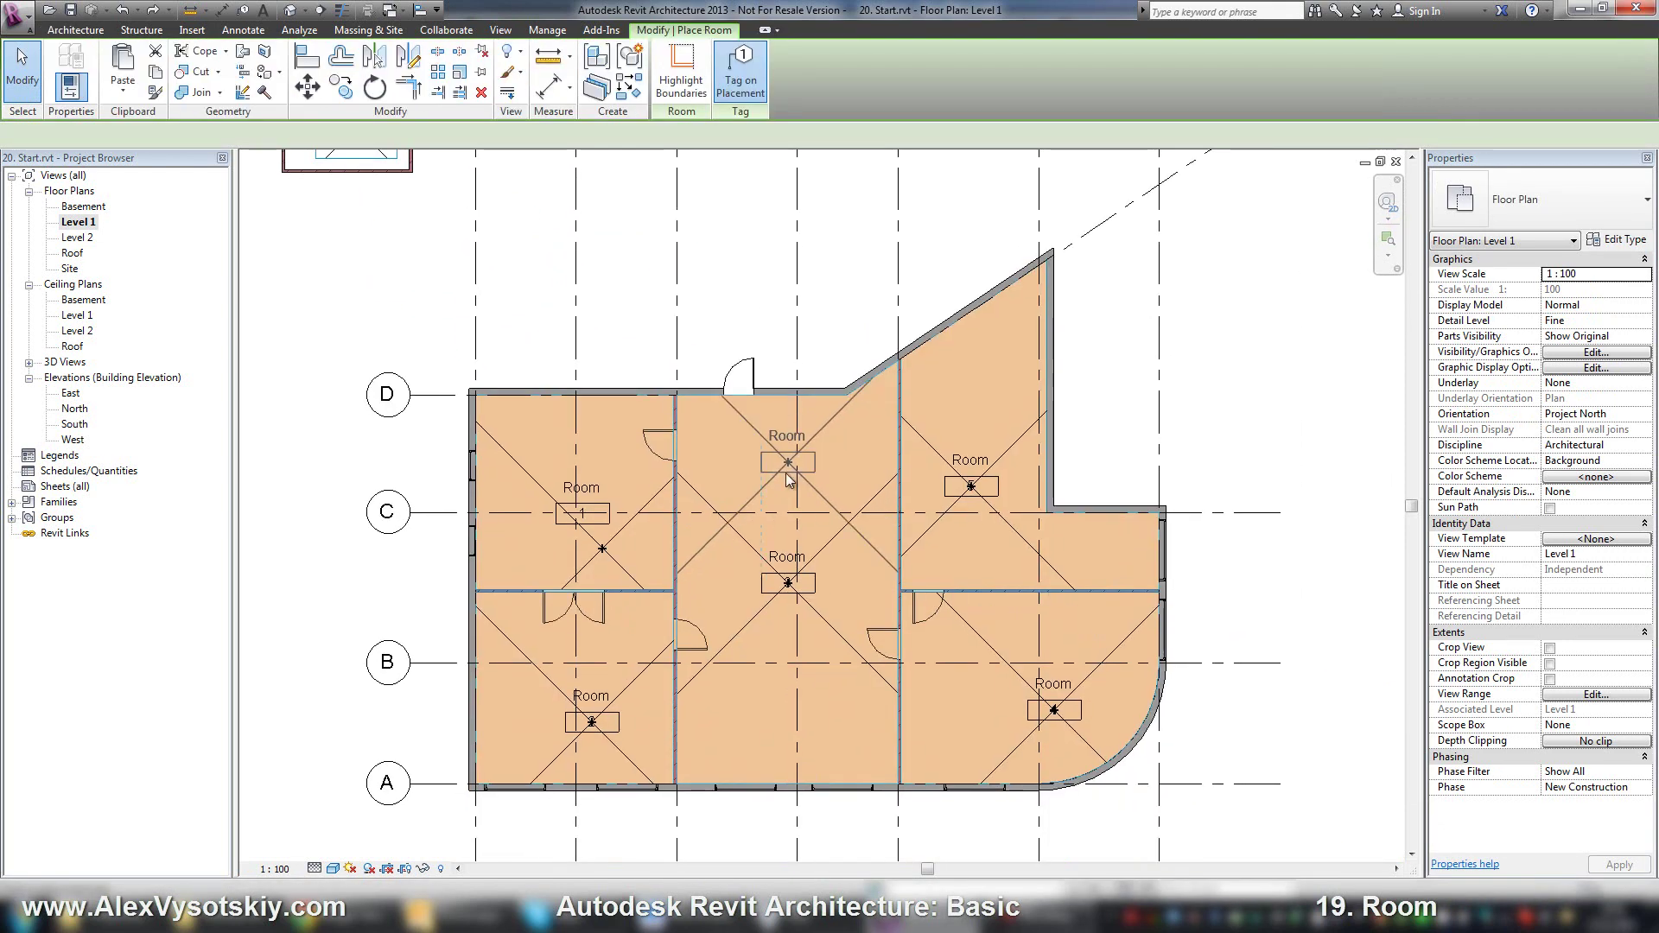
{"action": "middle_click_drag", "start_coordinate": [768, 497], "coordinate": [718, 444]}
{"action": "left_click", "coordinate": [717, 434]}
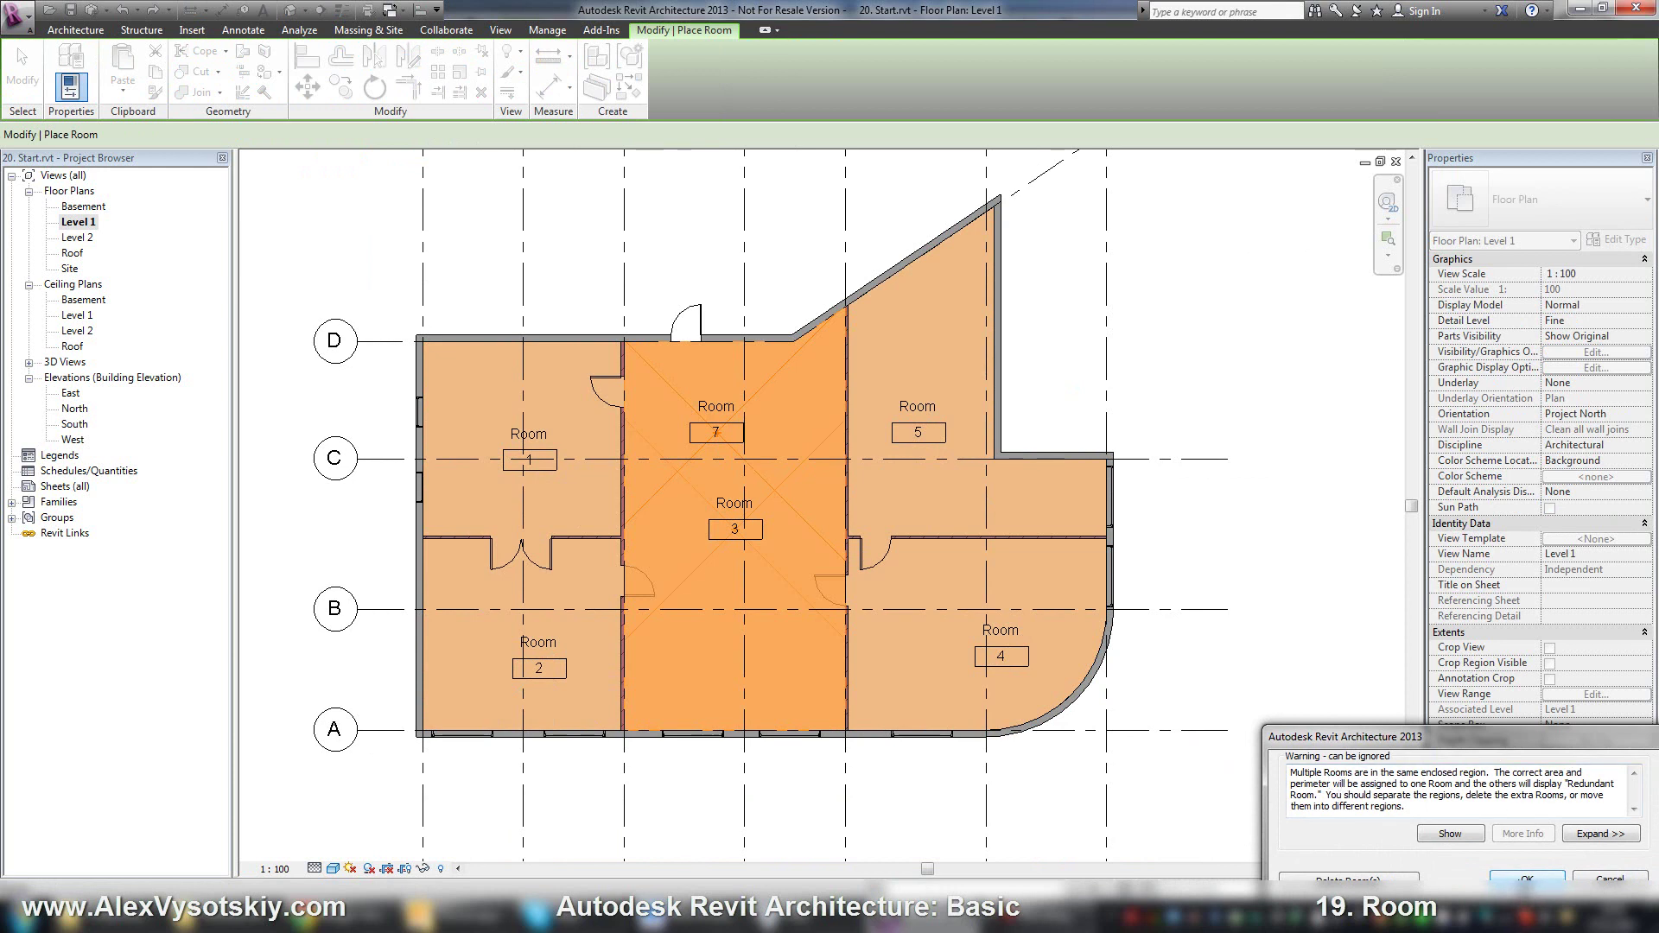
{"action": "key", "text": "Return"}
{"action": "scroll", "coordinate": [563, 474], "scroll_direction": "up", "scroll_amount": 3}
{"action": "key", "text": "Escape"}
{"action": "key", "text": "Escape"}
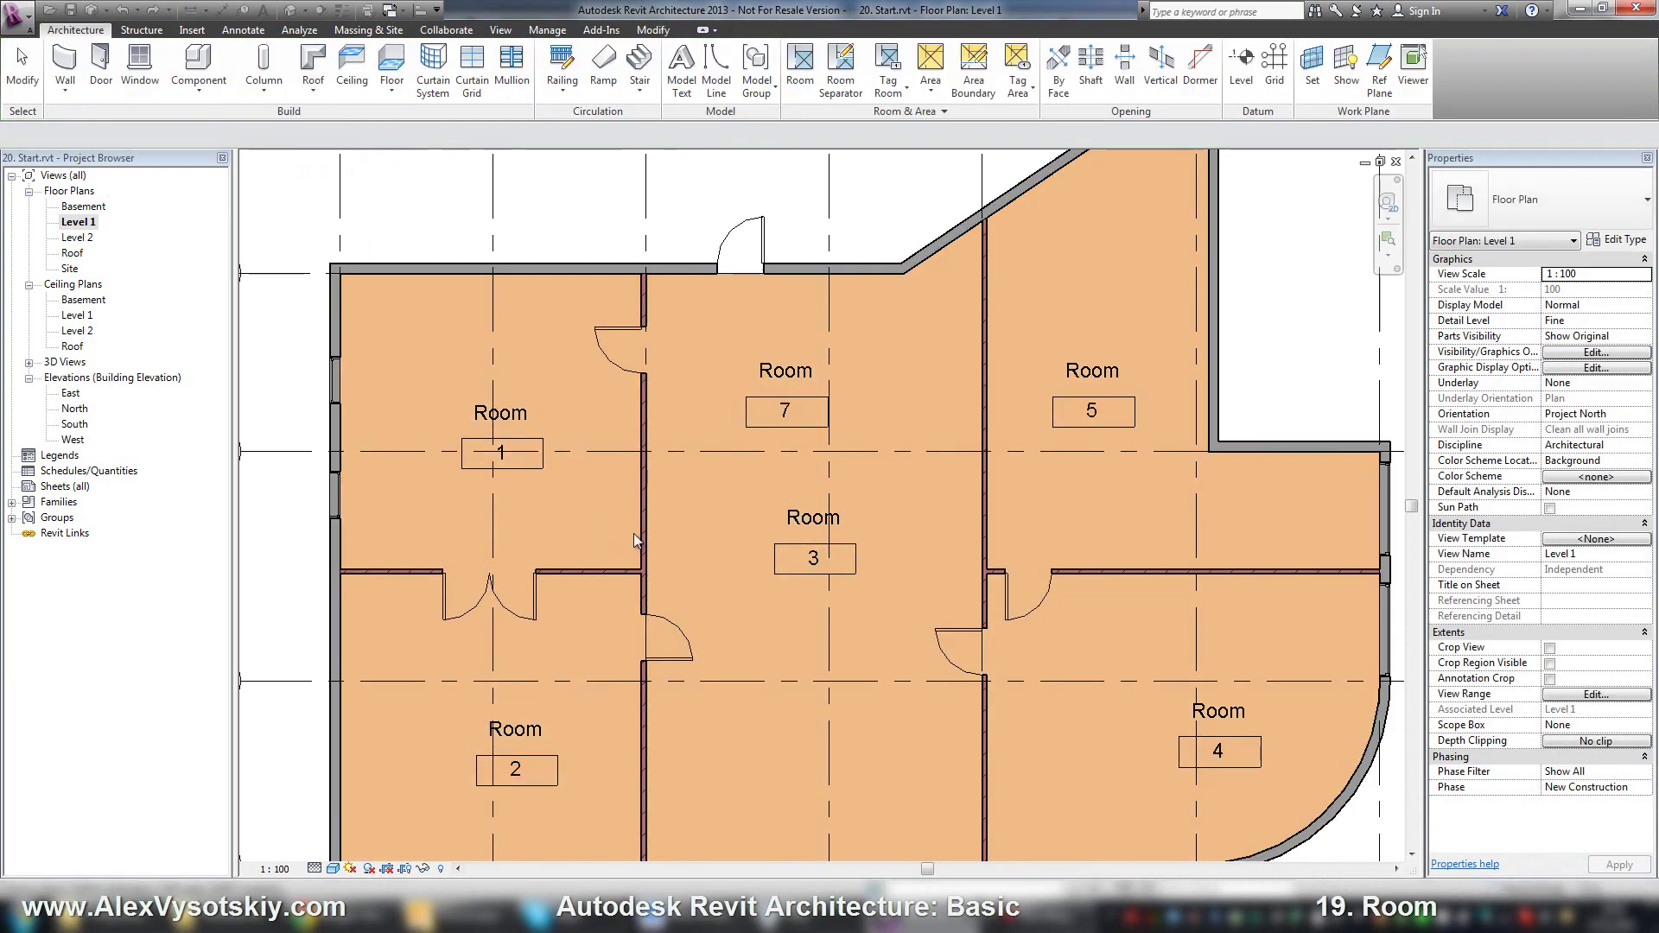
{"action": "scroll", "coordinate": [640, 527], "scroll_direction": "down", "scroll_amount": 1}
{"action": "middle_click_drag", "start_coordinate": [771, 480], "coordinate": [766, 450]}
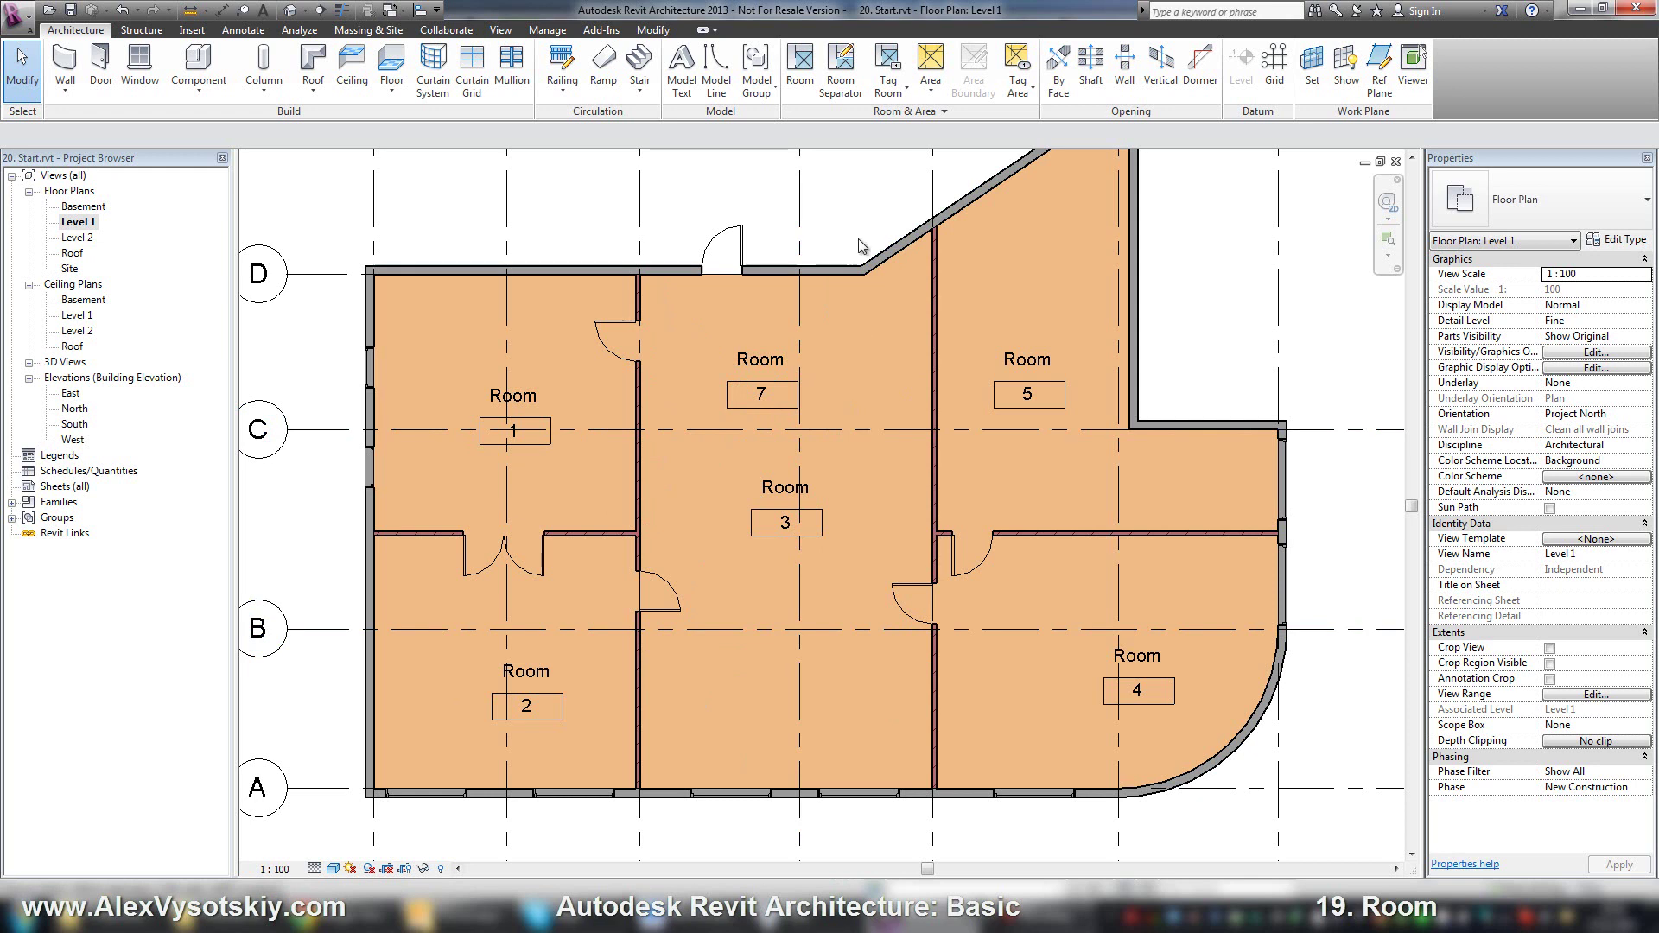
Step: Draw a room separation line wall-to-wall across the middle space along grid C
{"action": "left_click", "coordinate": [840, 83]}
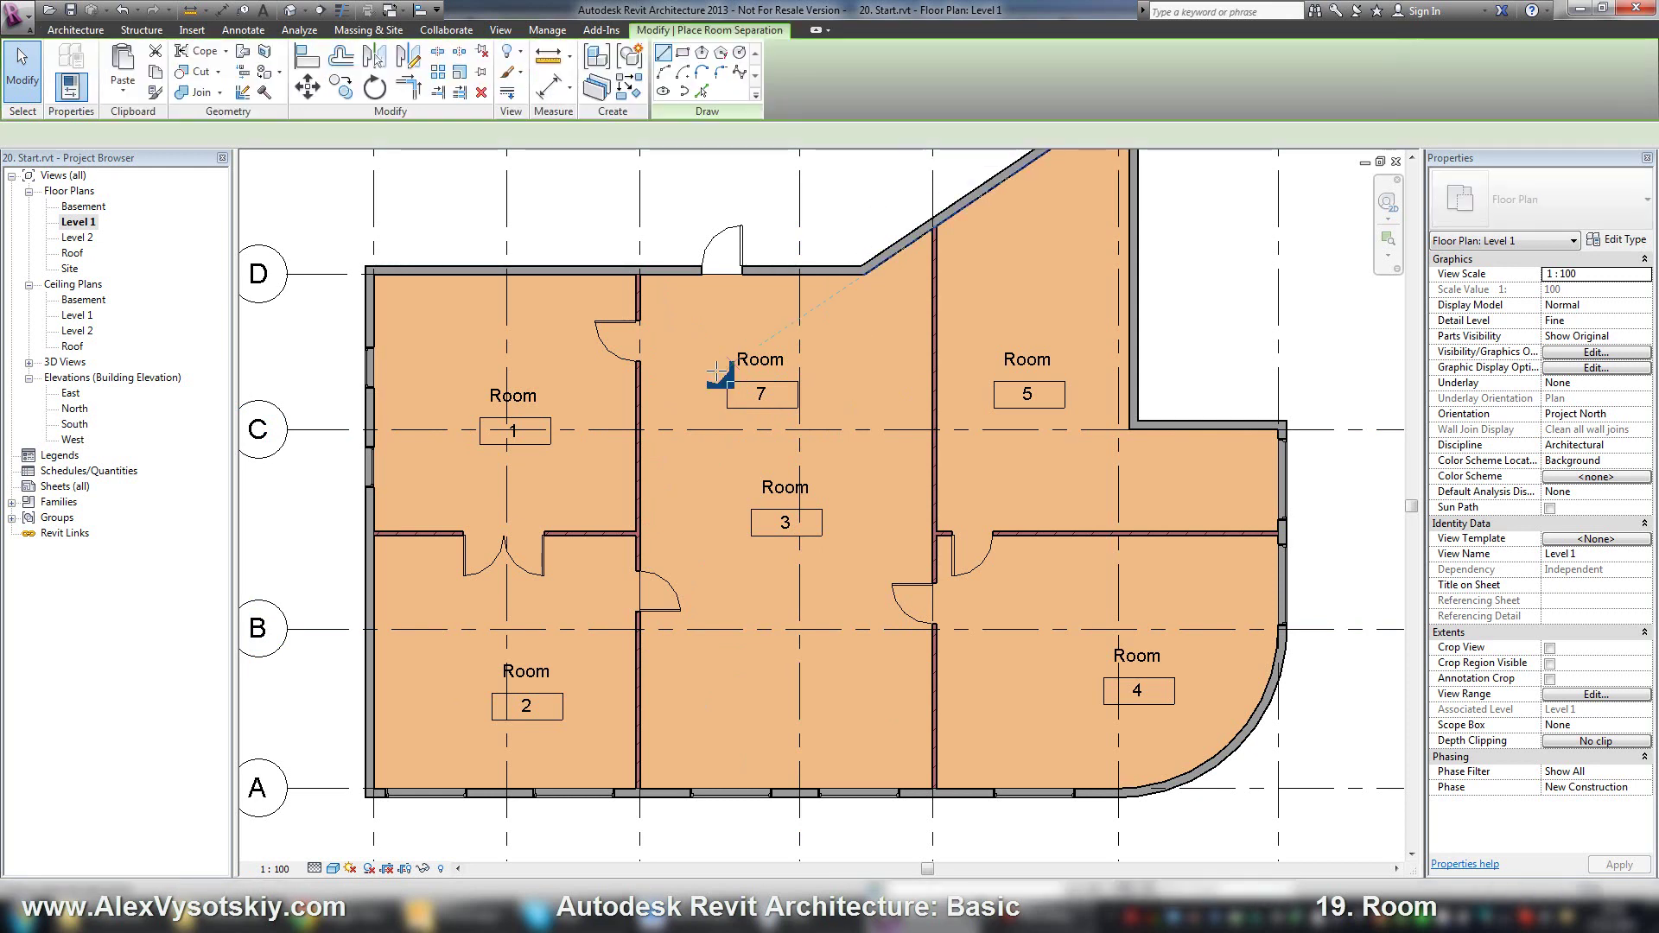
{"action": "left_click", "coordinate": [641, 446]}
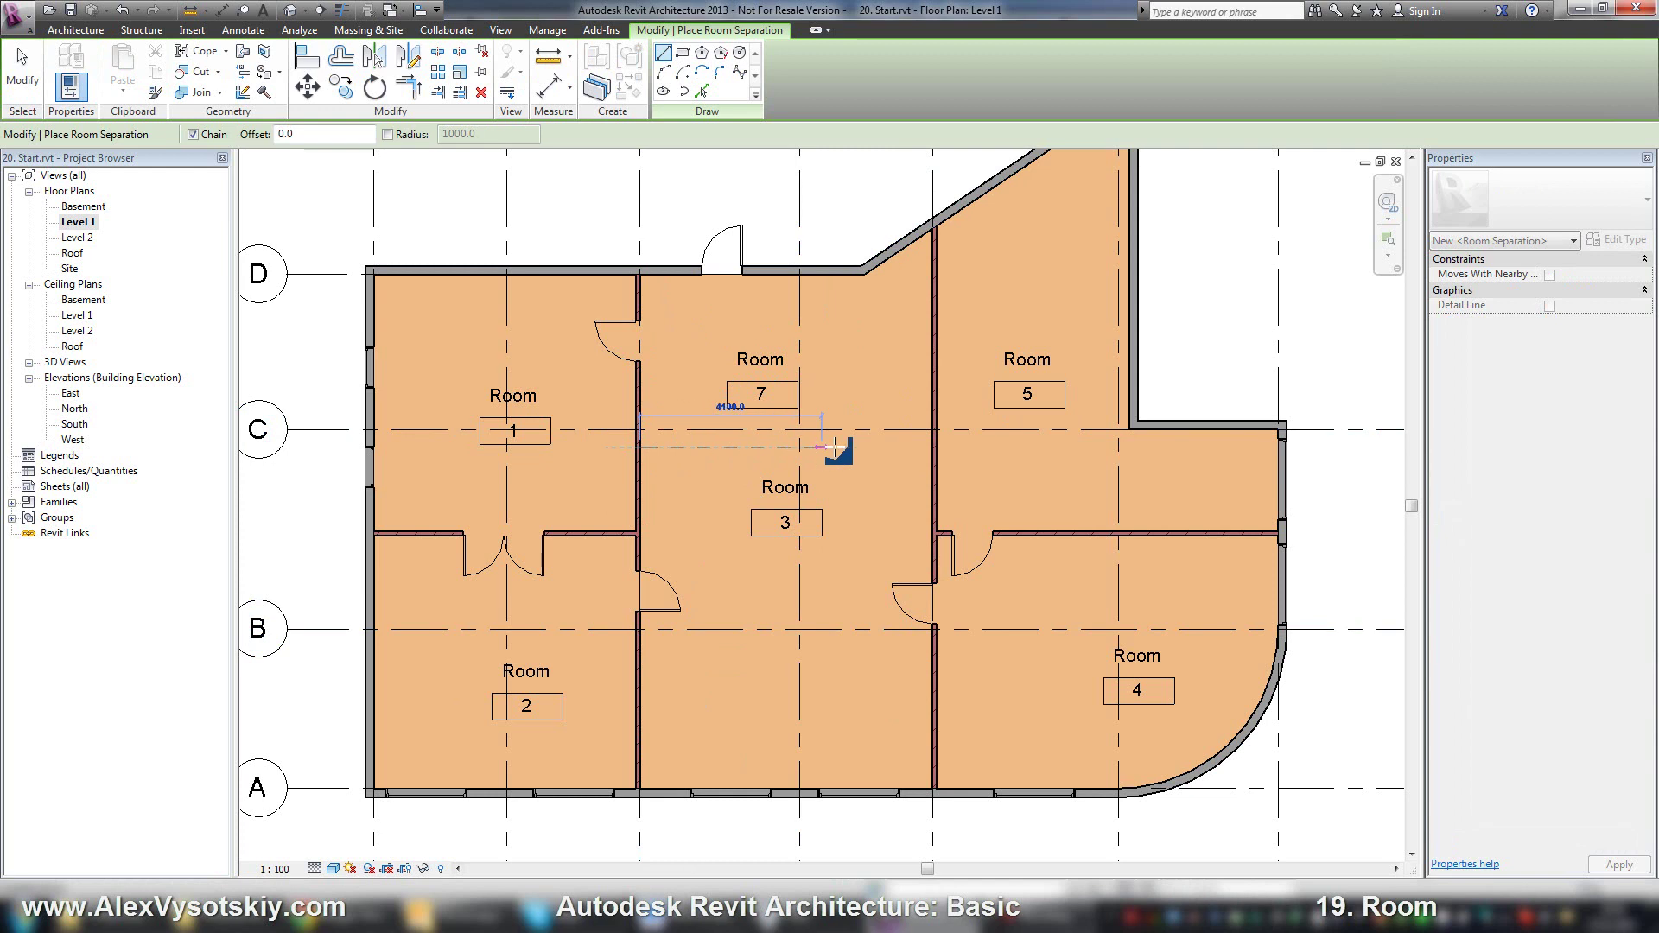
{"action": "left_click", "coordinate": [934, 447]}
{"action": "key", "text": "Escape"}
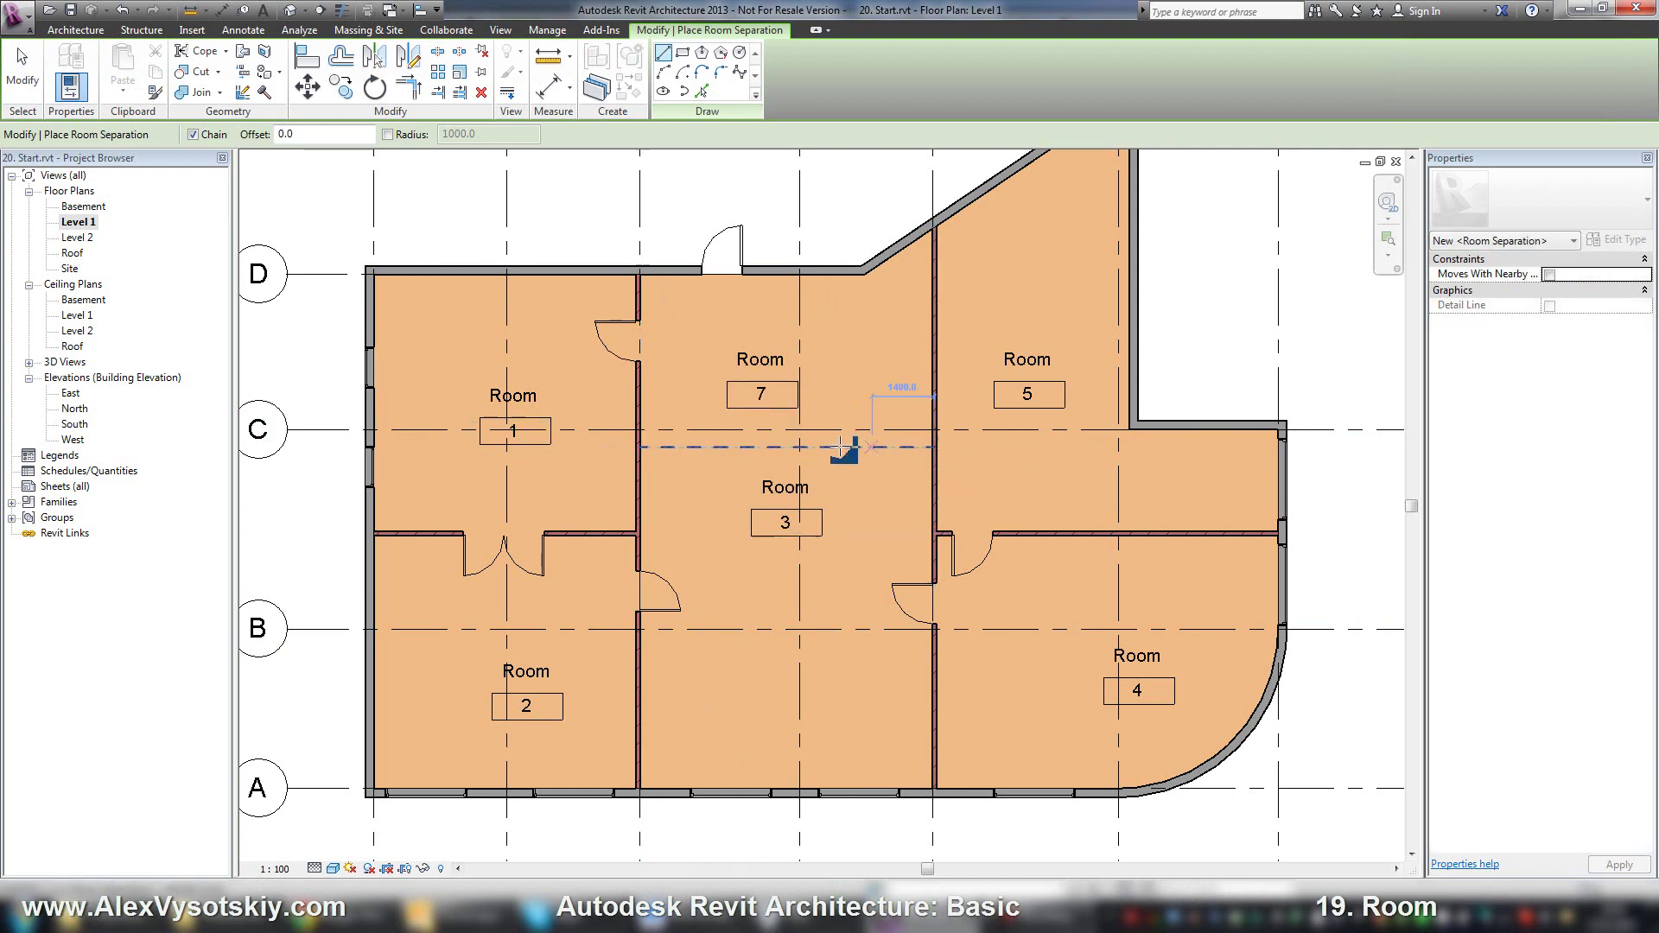
{"action": "key", "text": "Escape"}
Step: Check that rooms 7 and 3 are now separate and nudge the separation line slightly
{"action": "left_click", "coordinate": [694, 342]}
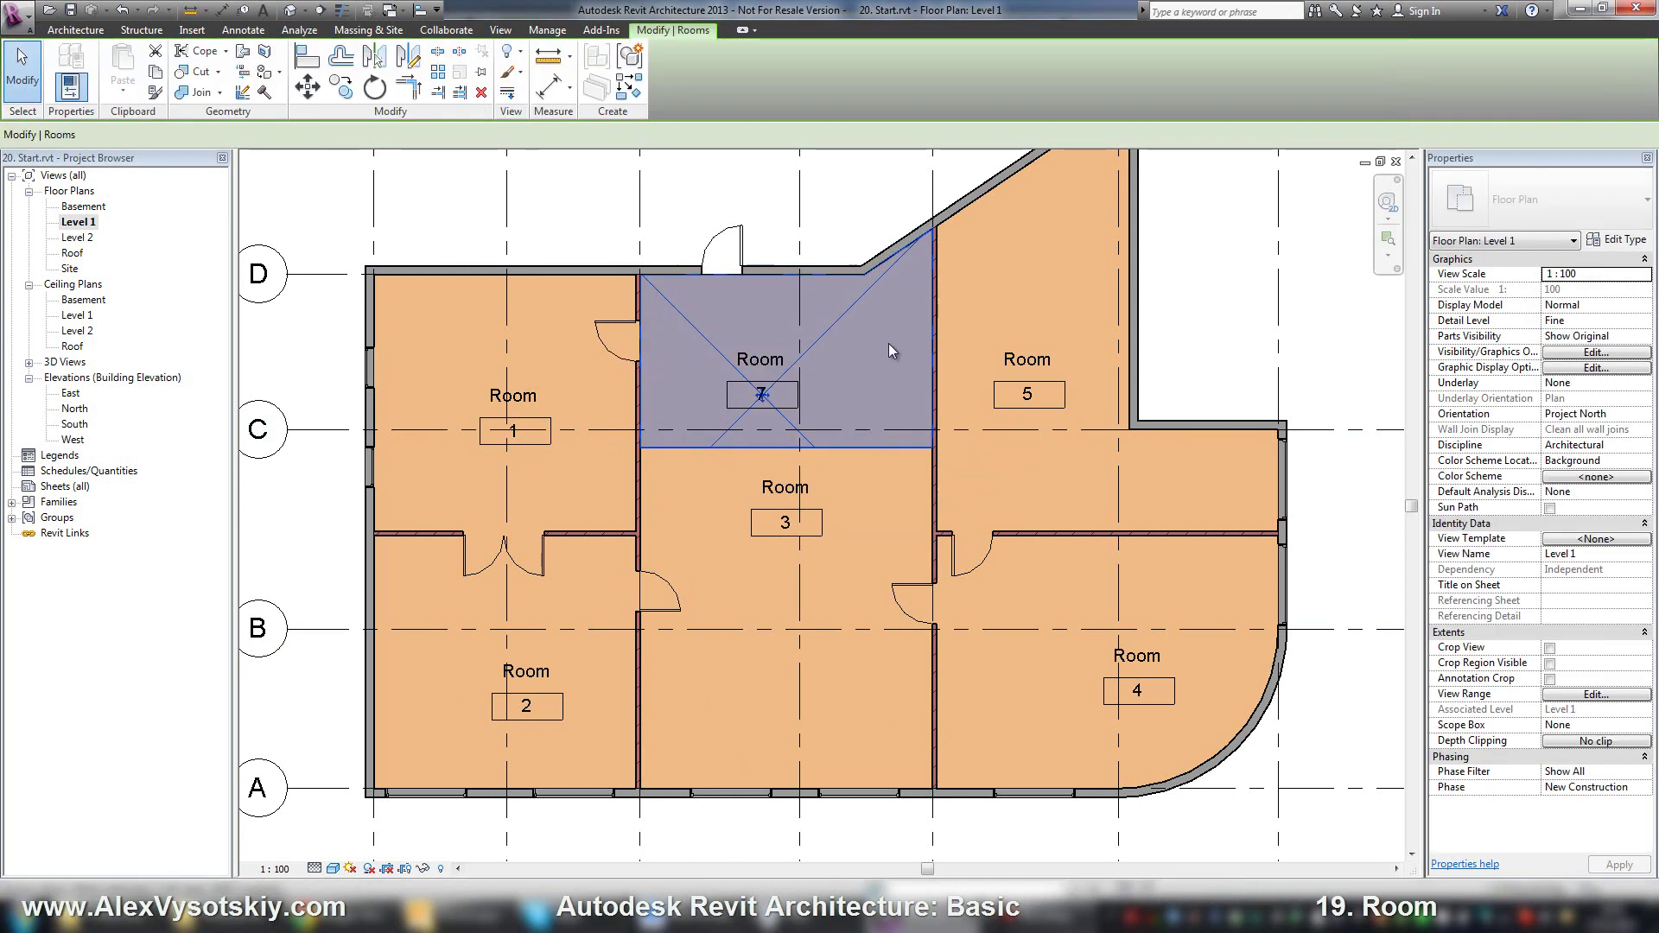
{"action": "left_click", "coordinate": [752, 557]}
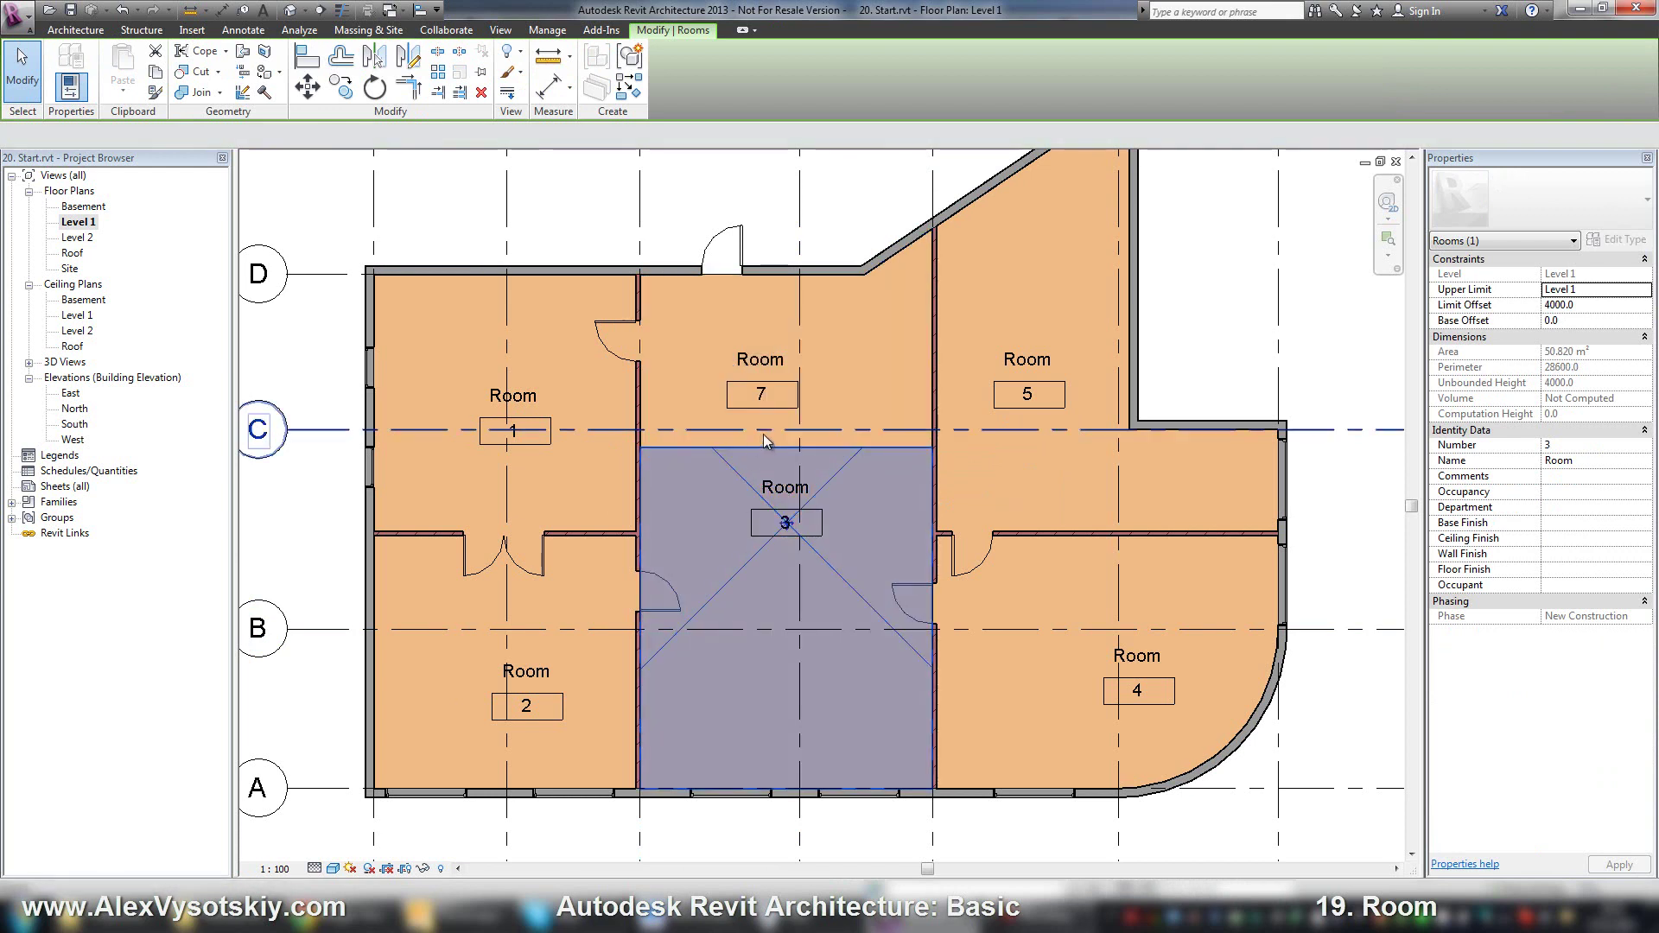
{"action": "key", "text": "Escape"}
{"action": "left_click", "coordinate": [769, 448]}
{"action": "left_click_drag", "start_coordinate": [775, 449], "coordinate": [775, 447]}
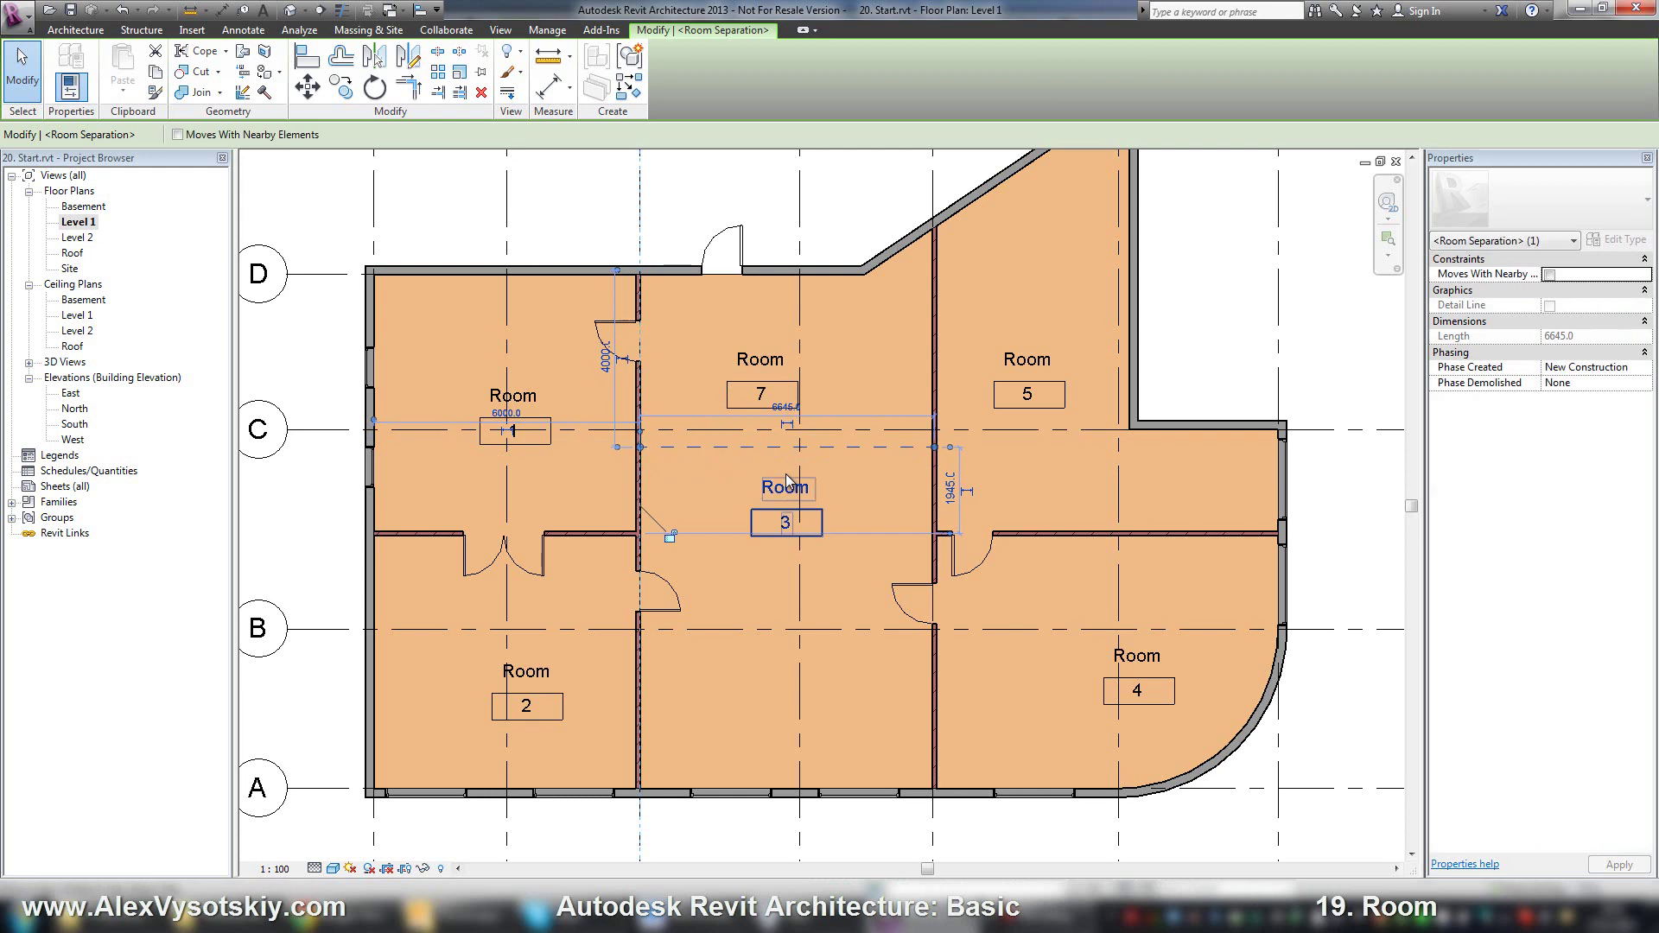
{"action": "key", "text": "Escape"}
{"action": "middle_click_drag", "start_coordinate": [638, 444], "coordinate": [765, 510]}
Step: Draw a diagonal room separation line with RS across room 6's open corner
{"action": "scroll", "coordinate": [765, 510], "scroll_direction": "down", "scroll_amount": 3}
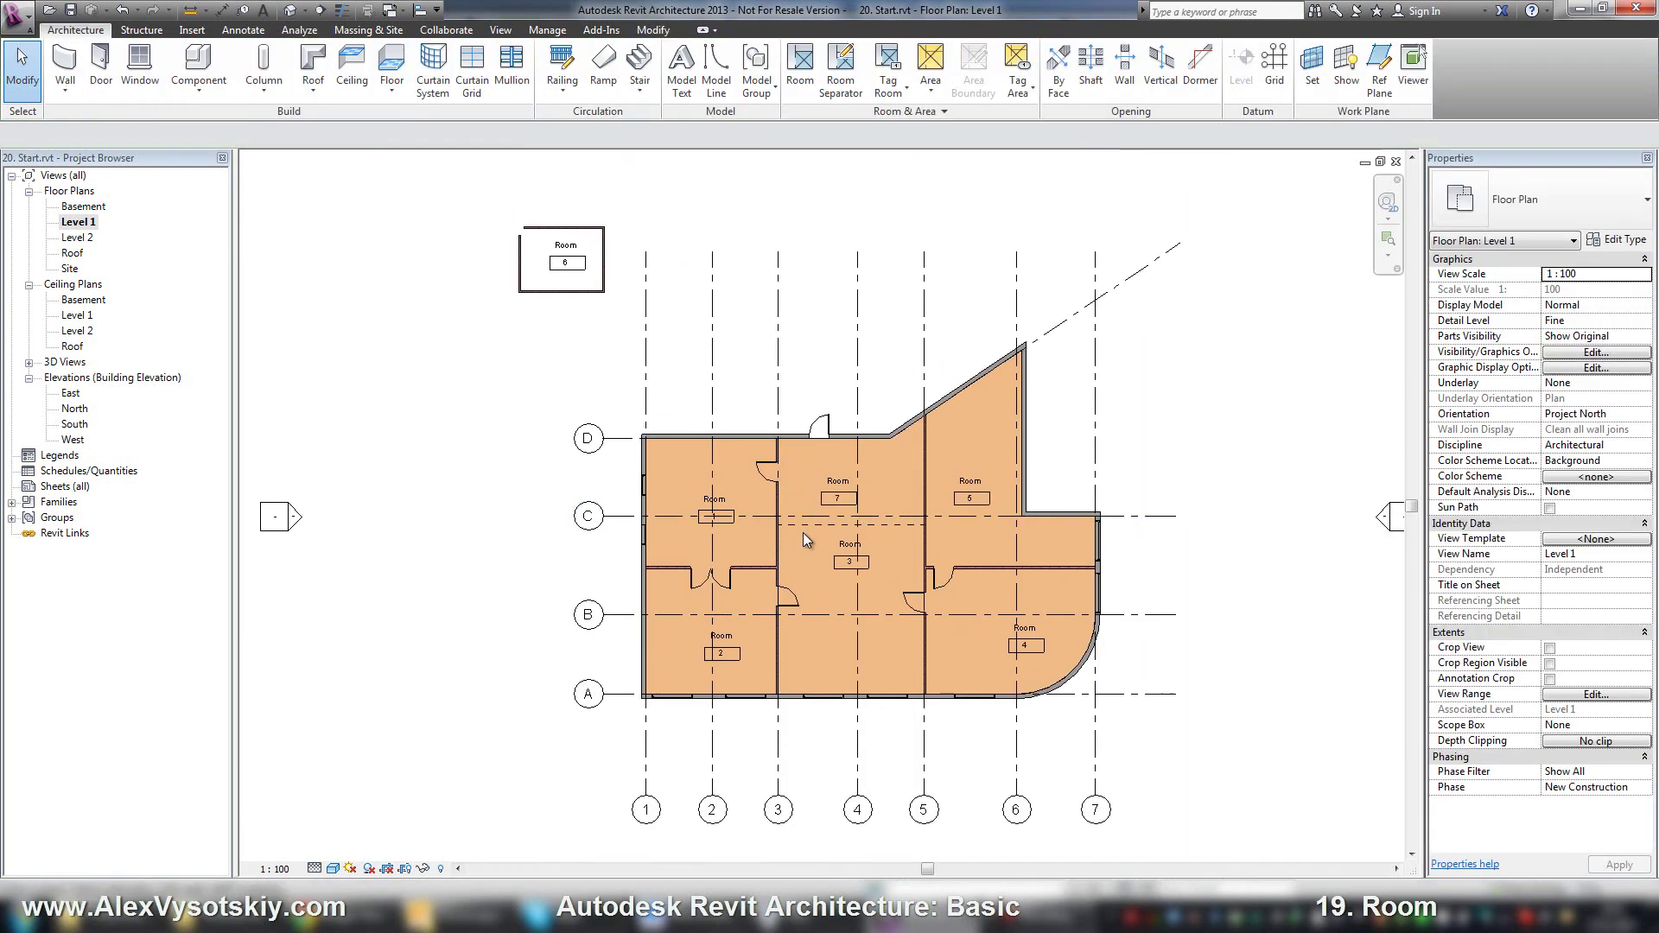
{"action": "left_click", "coordinate": [804, 525]}
{"action": "key", "text": "r"}
{"action": "key", "text": "s"}
{"action": "scroll", "coordinate": [535, 251], "scroll_direction": "up", "scroll_amount": 5}
{"action": "left_click", "coordinate": [621, 299]}
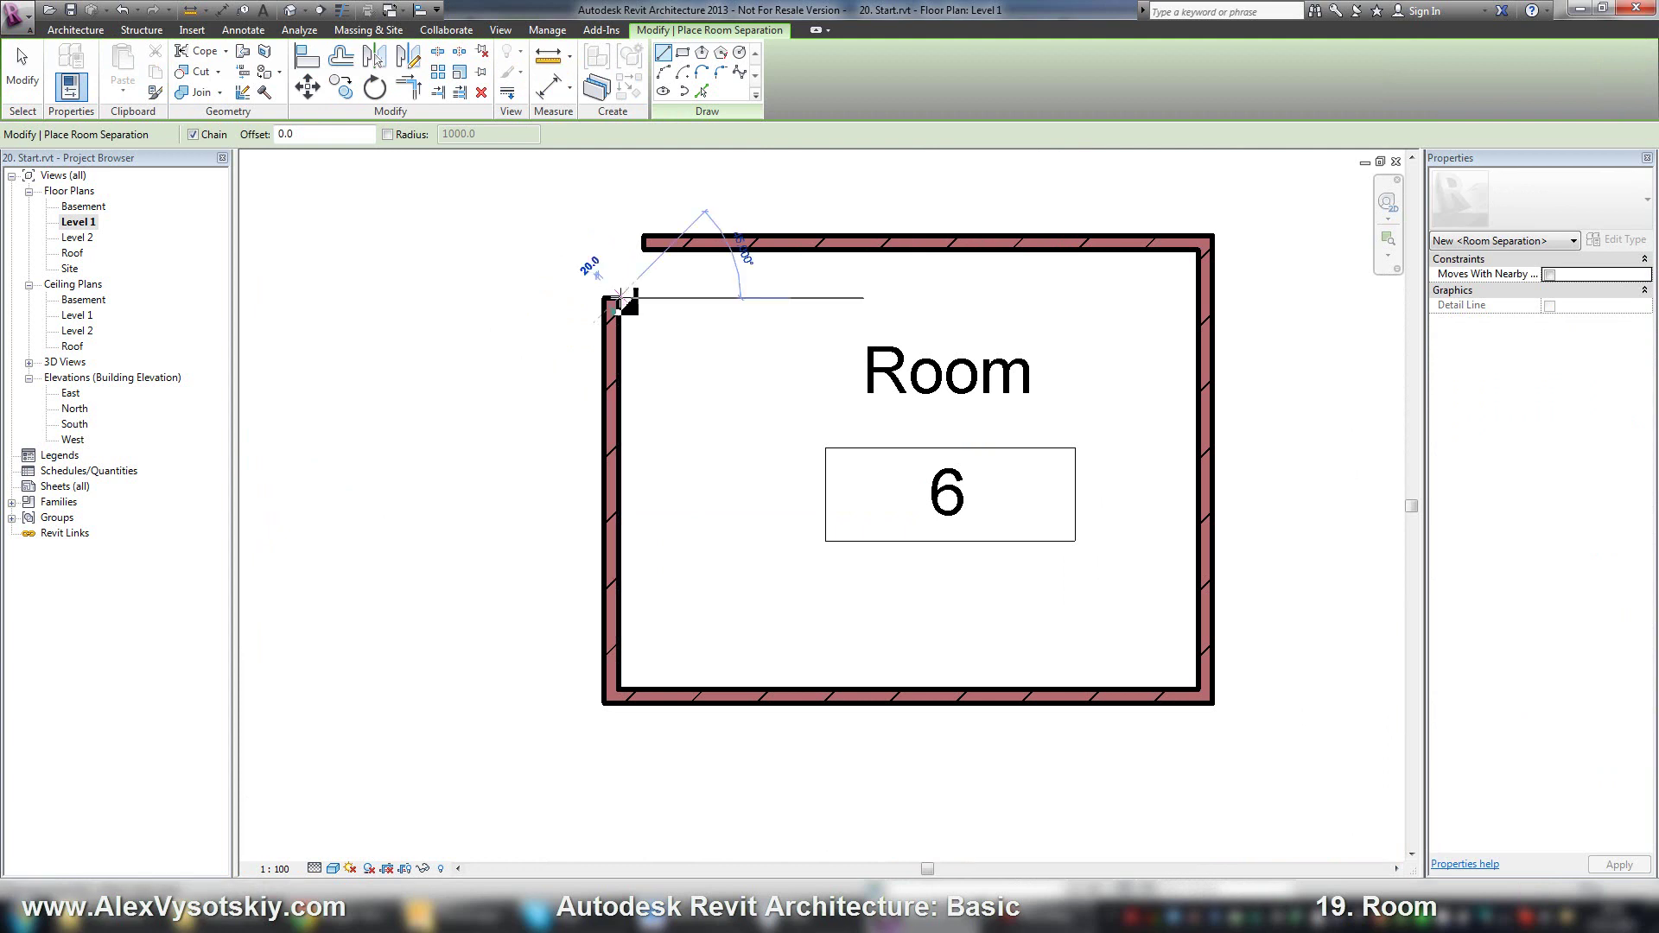
{"action": "left_click", "coordinate": [642, 251]}
{"action": "key", "text": "Escape"}
{"action": "key", "text": "Escape"}
{"action": "scroll", "coordinate": [636, 307], "scroll_direction": "down", "scroll_amount": 3}
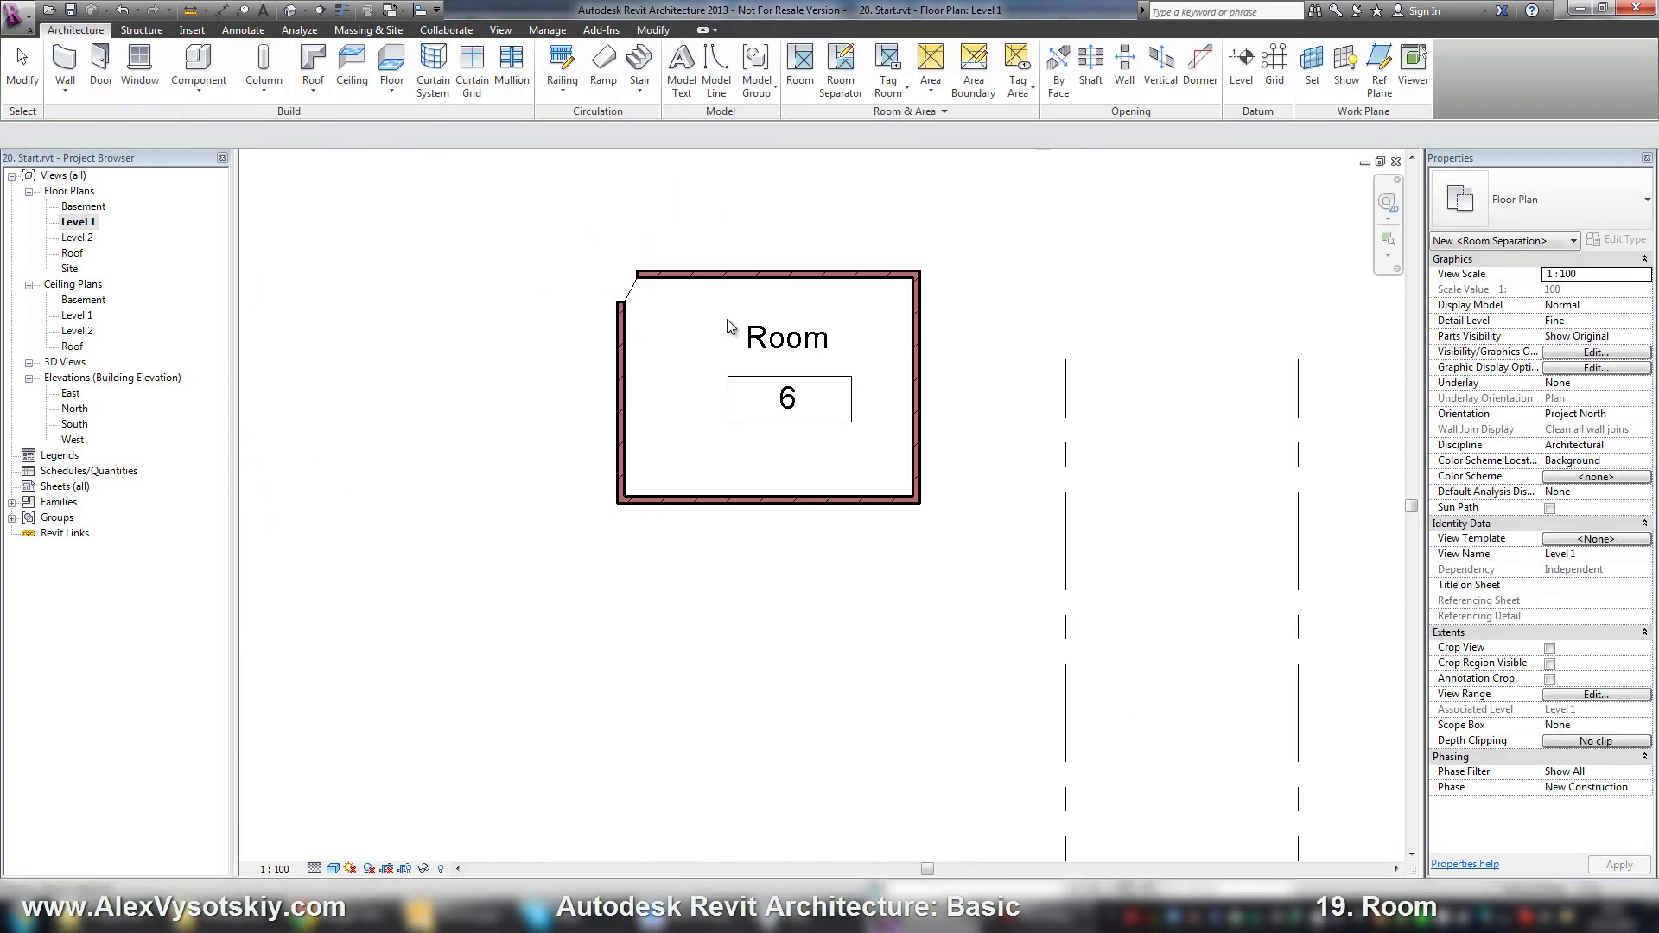
Step: Confirm room 6 is now enclosed at 10.465 m² and recenter the building in view
{"action": "left_click", "coordinate": [719, 330]}
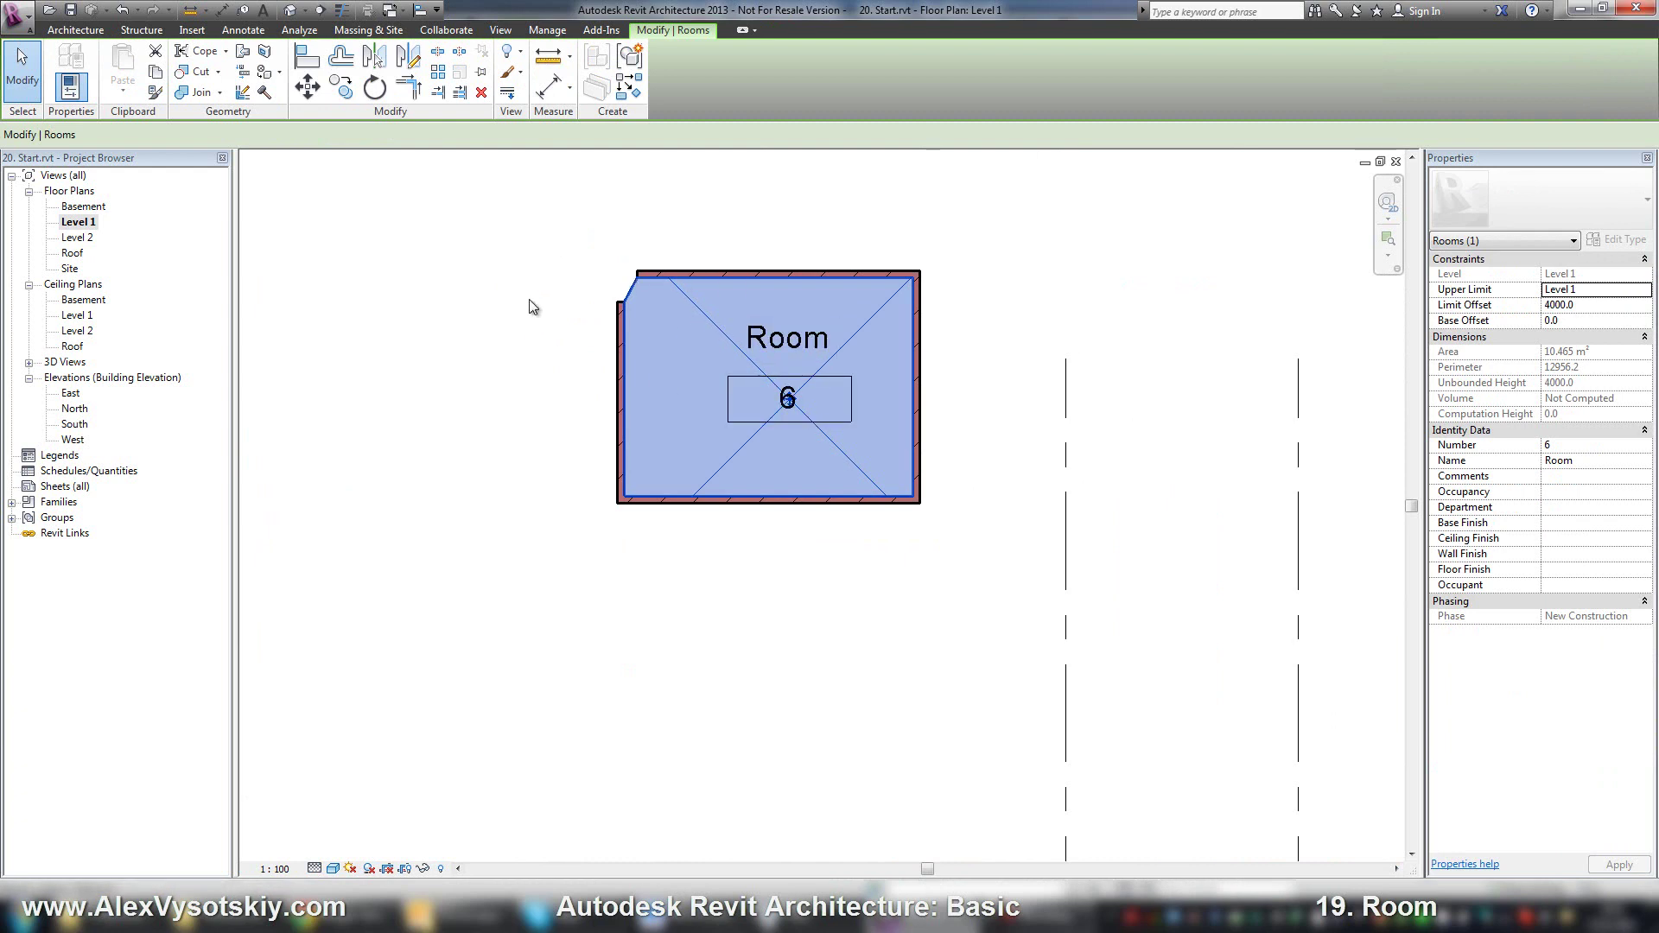
{"action": "left_click", "coordinate": [470, 303]}
{"action": "scroll", "coordinate": [470, 303], "scroll_direction": "down", "scroll_amount": 3}
{"action": "middle_click_drag", "start_coordinate": [630, 409], "coordinate": [394, 113]}
{"action": "middle_click_drag", "start_coordinate": [780, 497], "coordinate": [647, 442]}
Step: Move room 1's tag up to the top of the room
{"action": "scroll", "coordinate": [445, 335], "scroll_direction": "up", "scroll_amount": 2}
{"action": "middle_click_drag", "start_coordinate": [445, 335], "coordinate": [495, 345]}
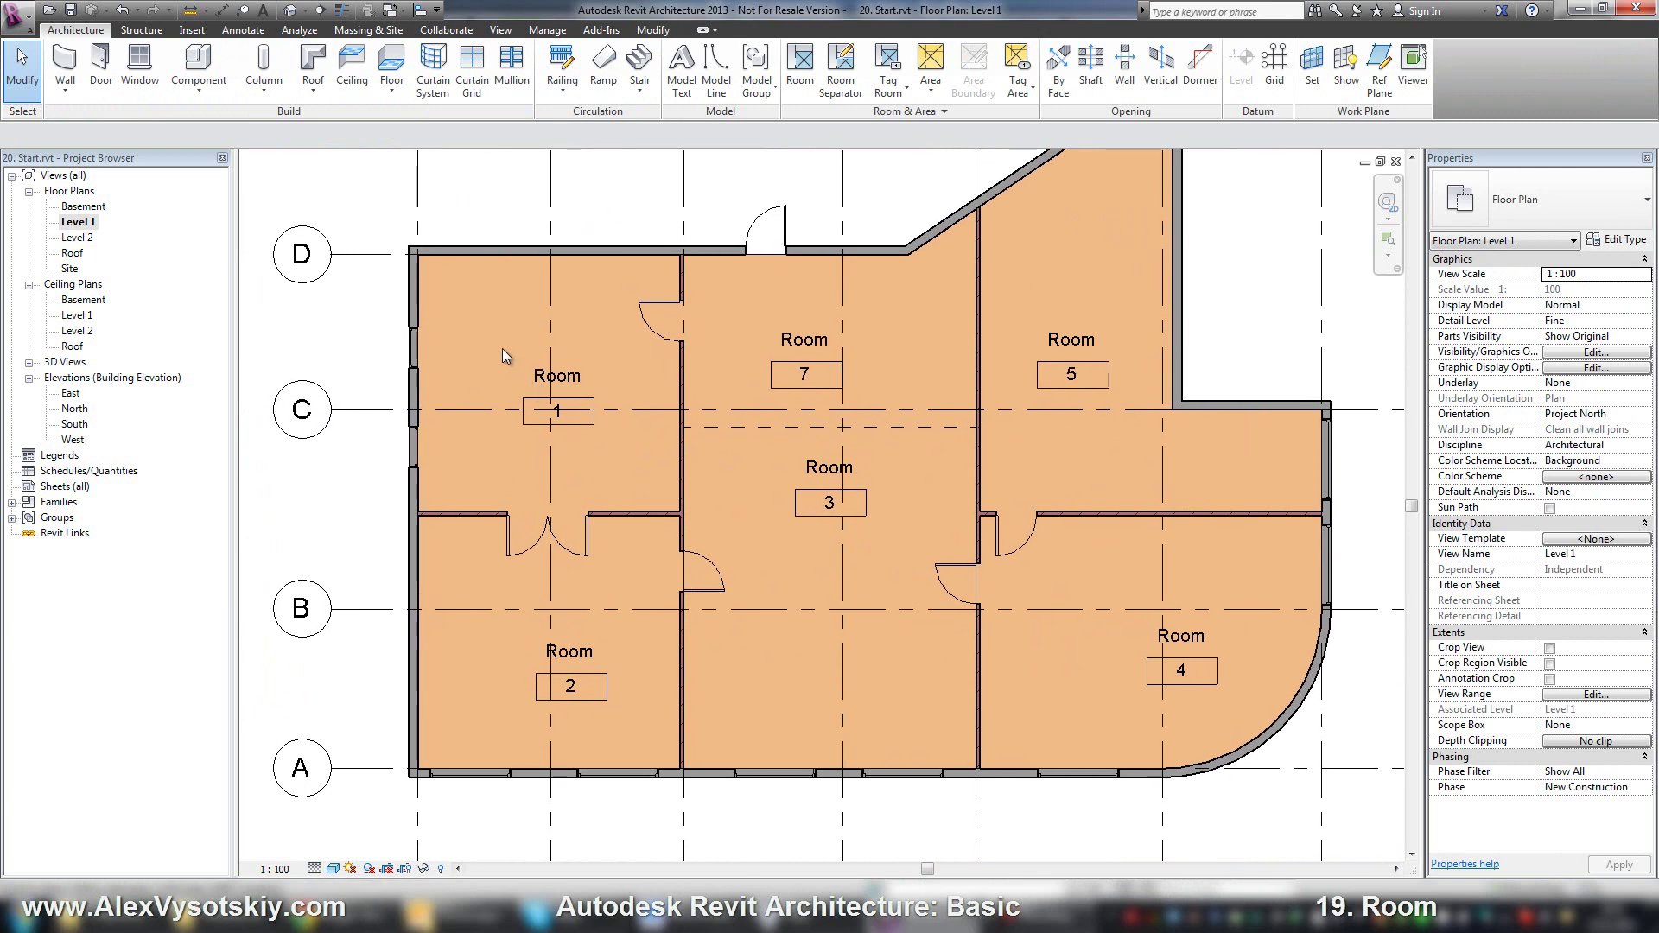
{"action": "left_click", "coordinate": [464, 342]}
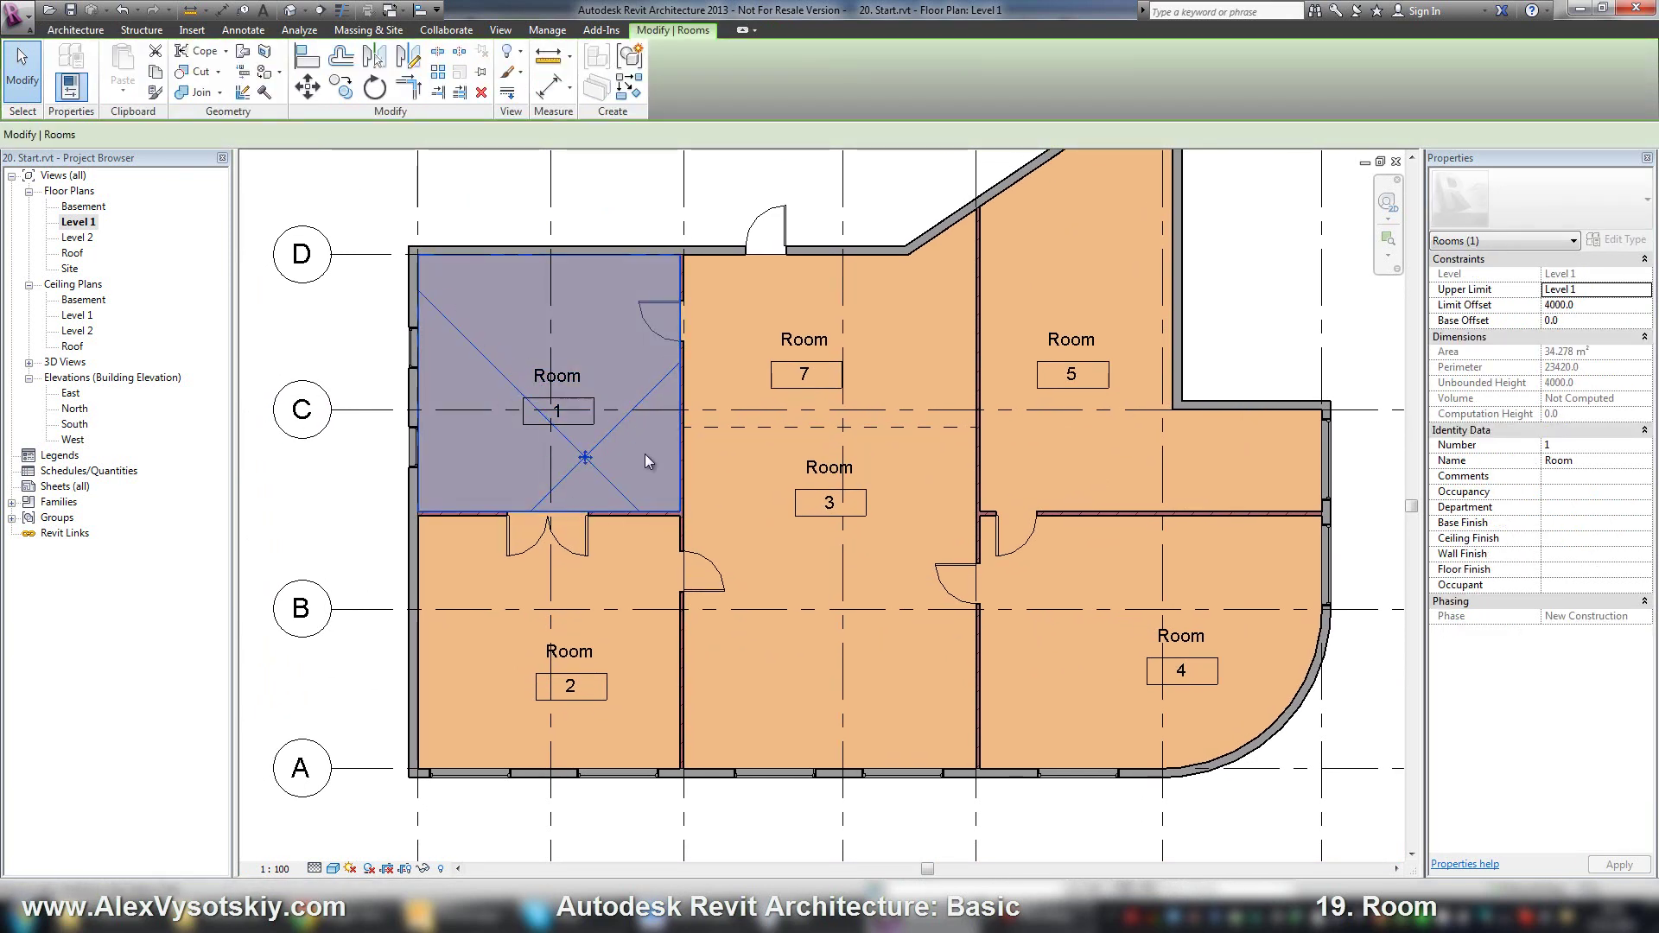
{"action": "left_click", "coordinate": [554, 389]}
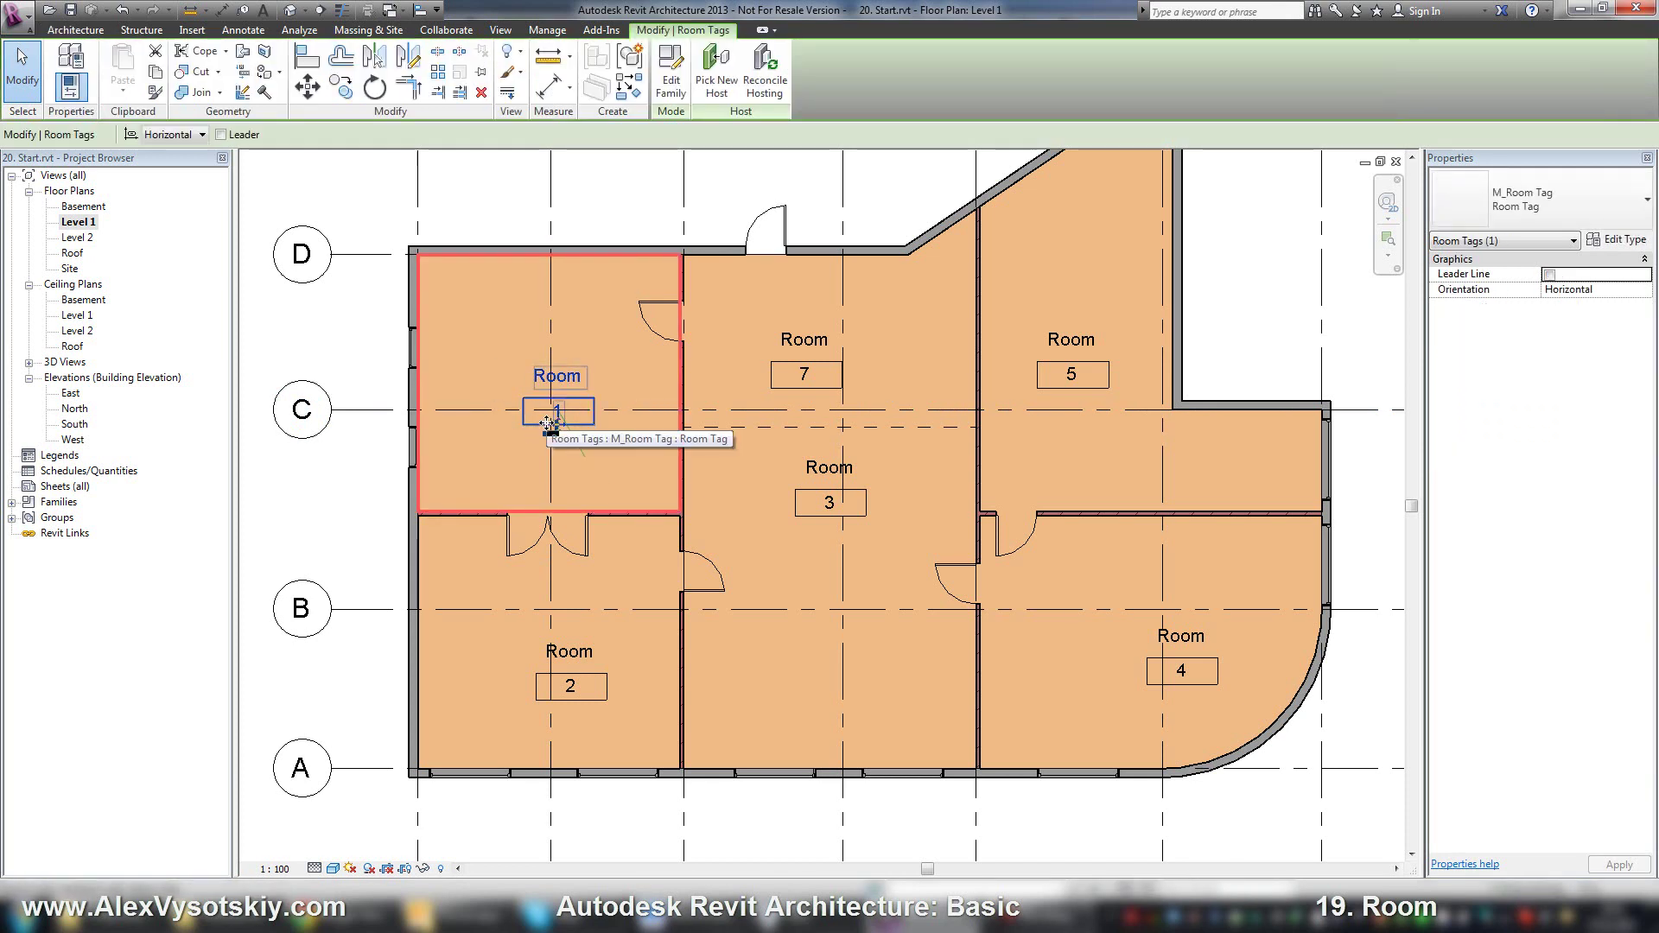
{"action": "left_click_drag", "start_coordinate": [548, 424], "coordinate": [581, 358]}
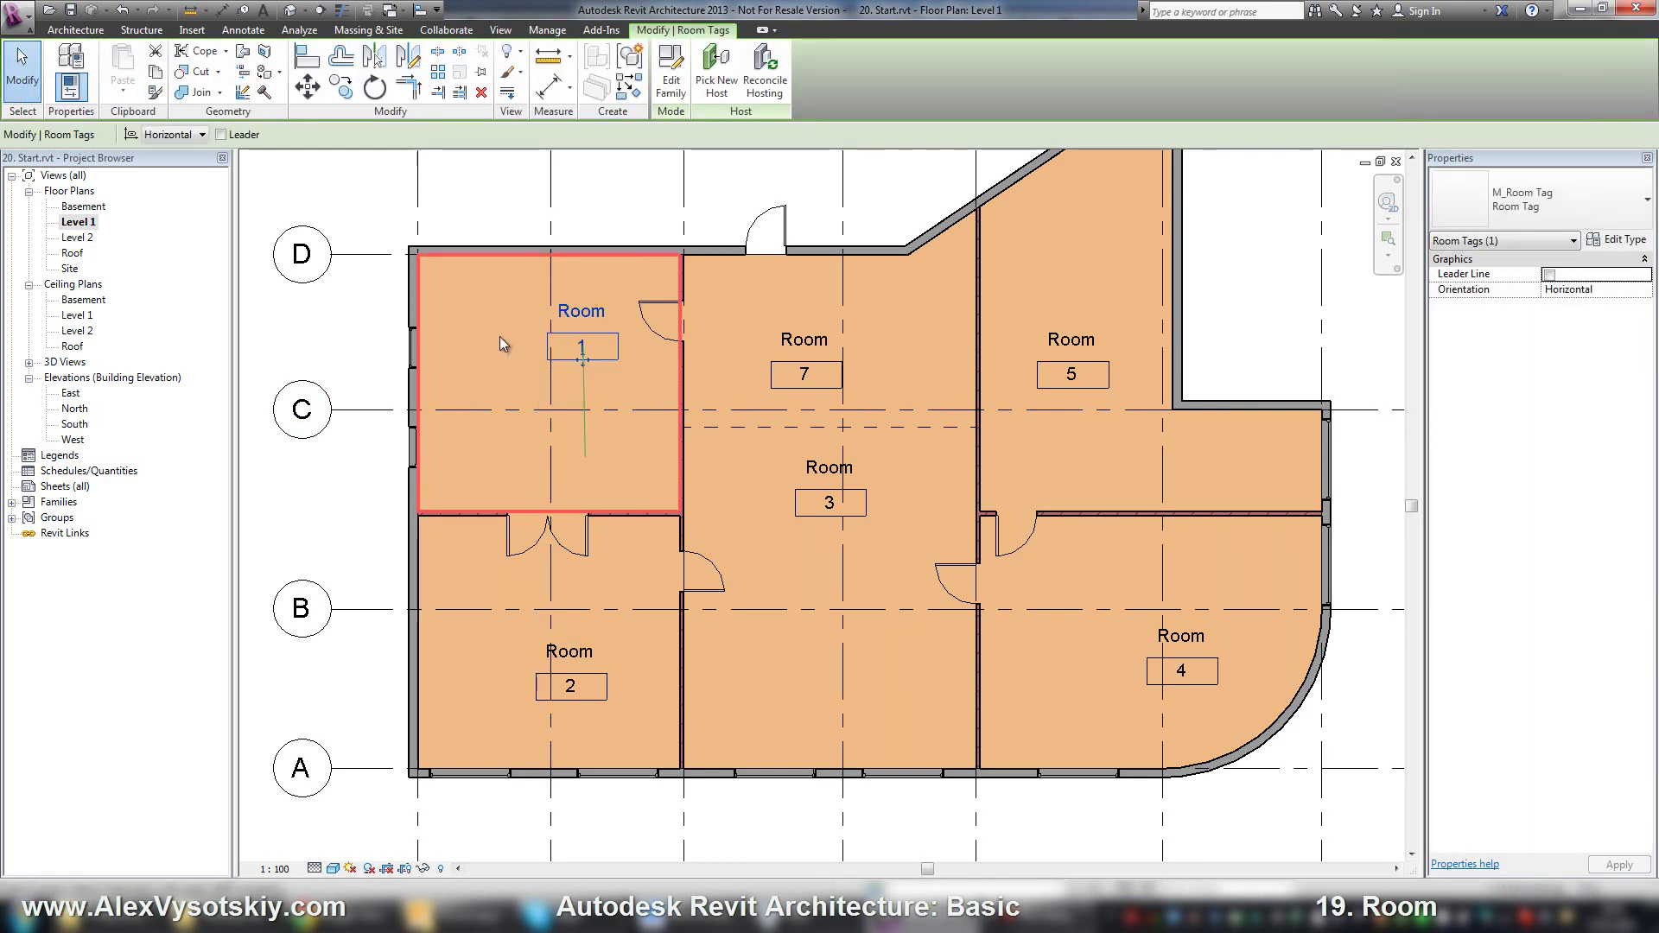
{"action": "key", "text": "Escape"}
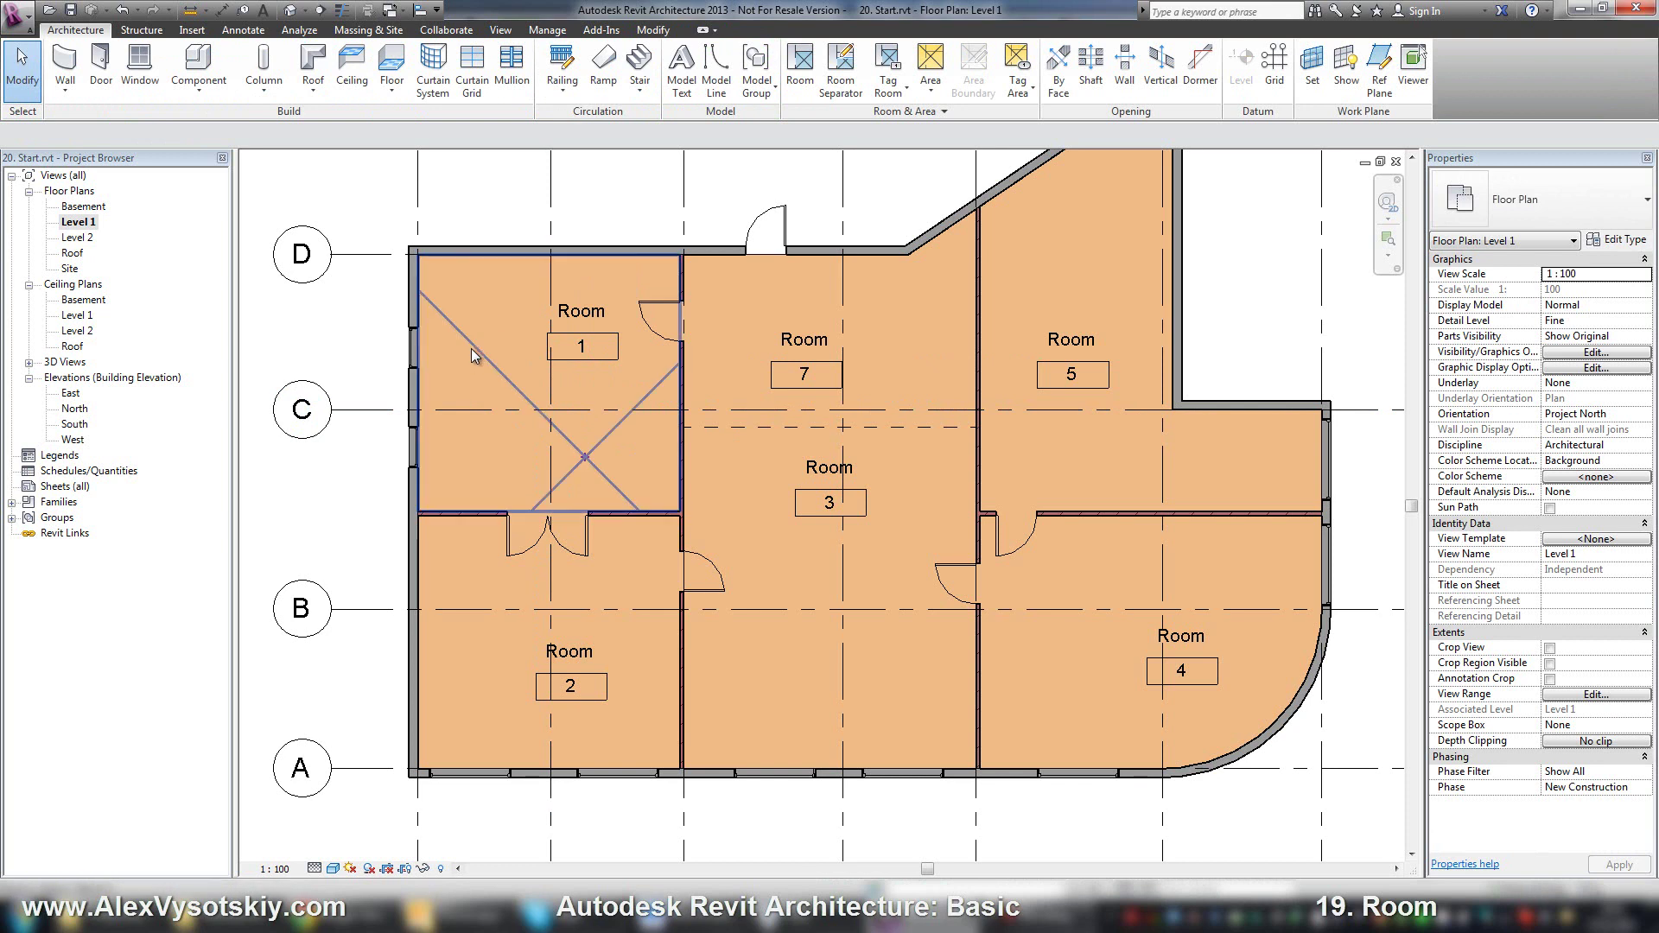
Step: Delete room 1's tag, leaving the room itself untagged
{"action": "left_click", "coordinate": [472, 349]}
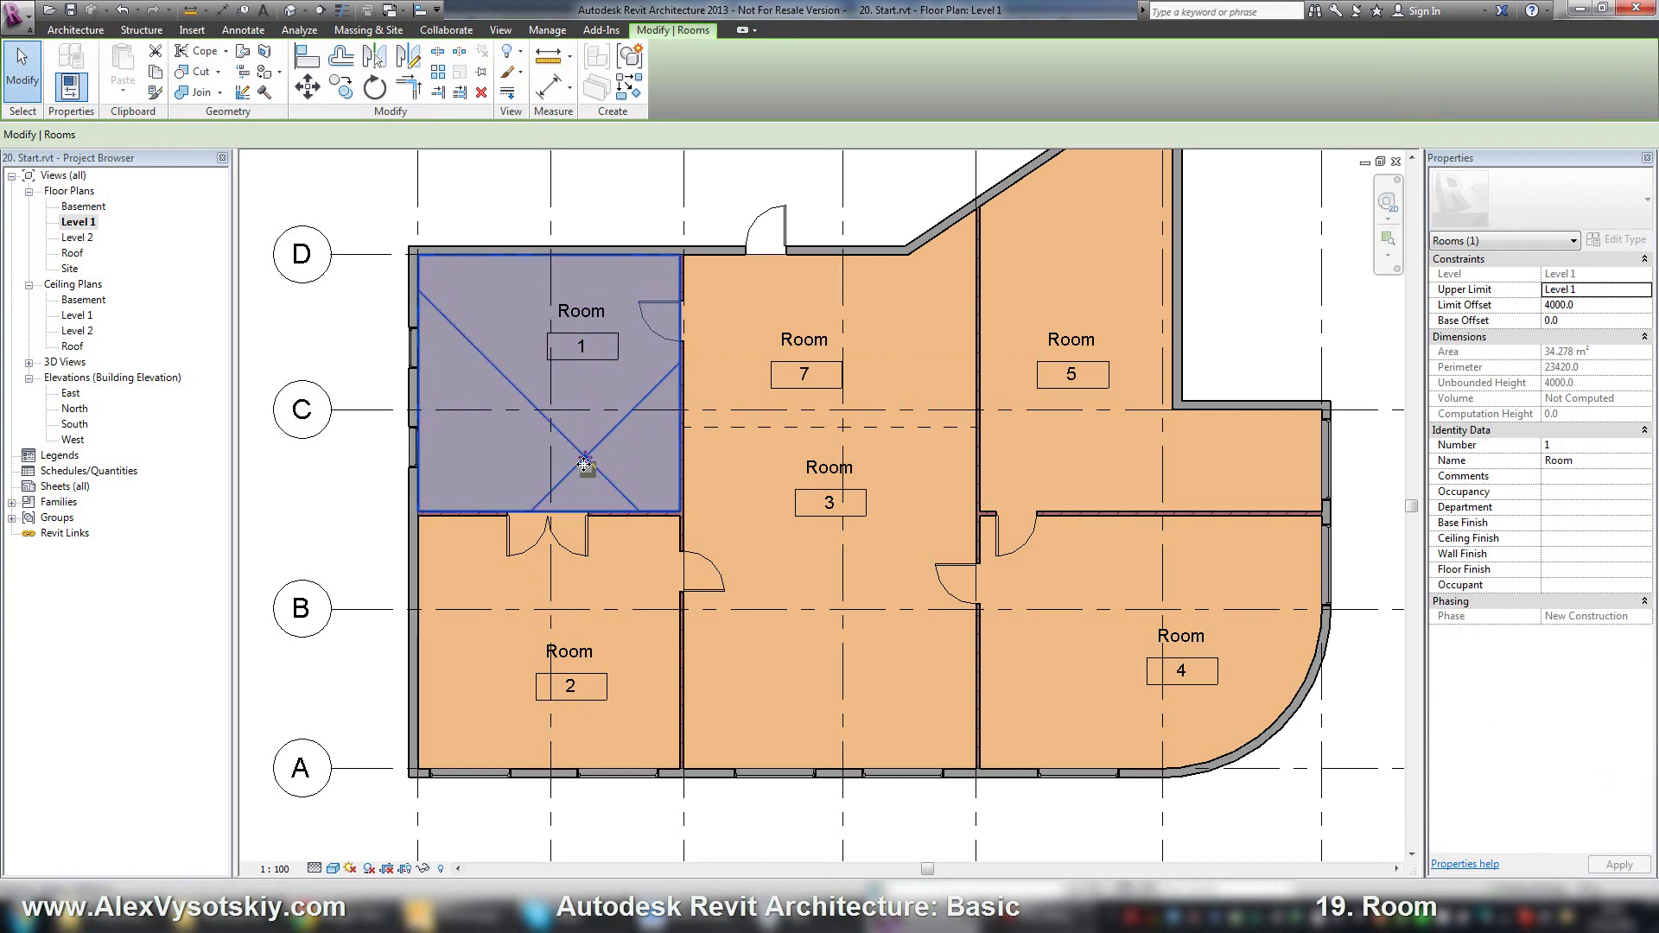
{"action": "key", "text": "Escape"}
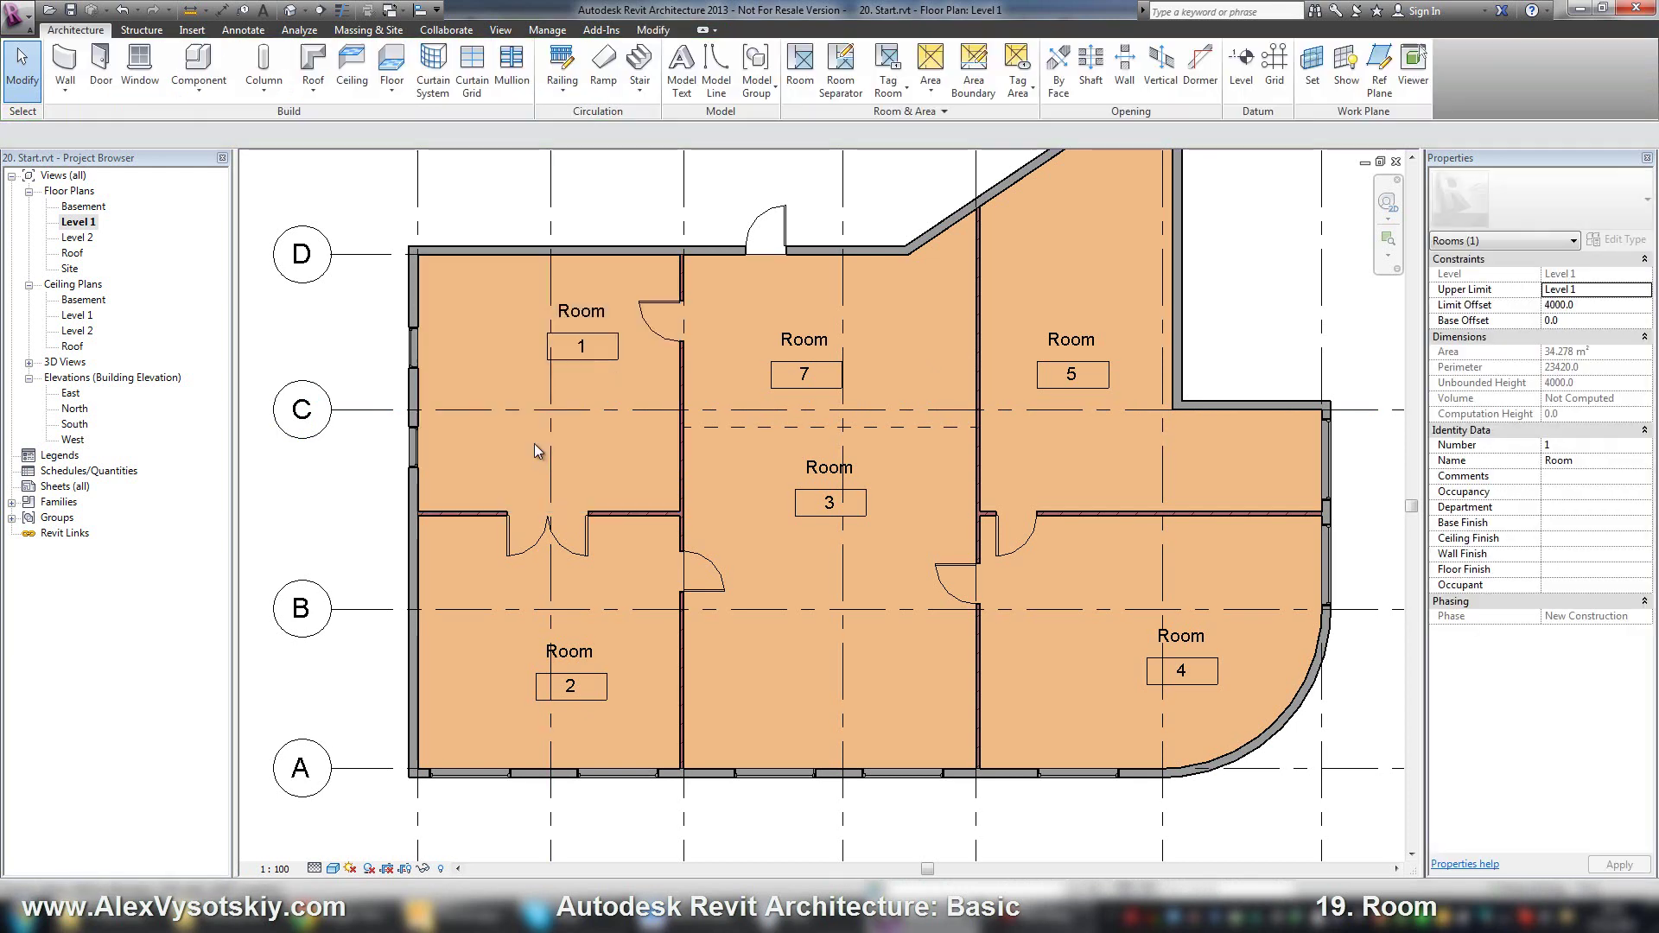
{"action": "left_click", "coordinate": [581, 346]}
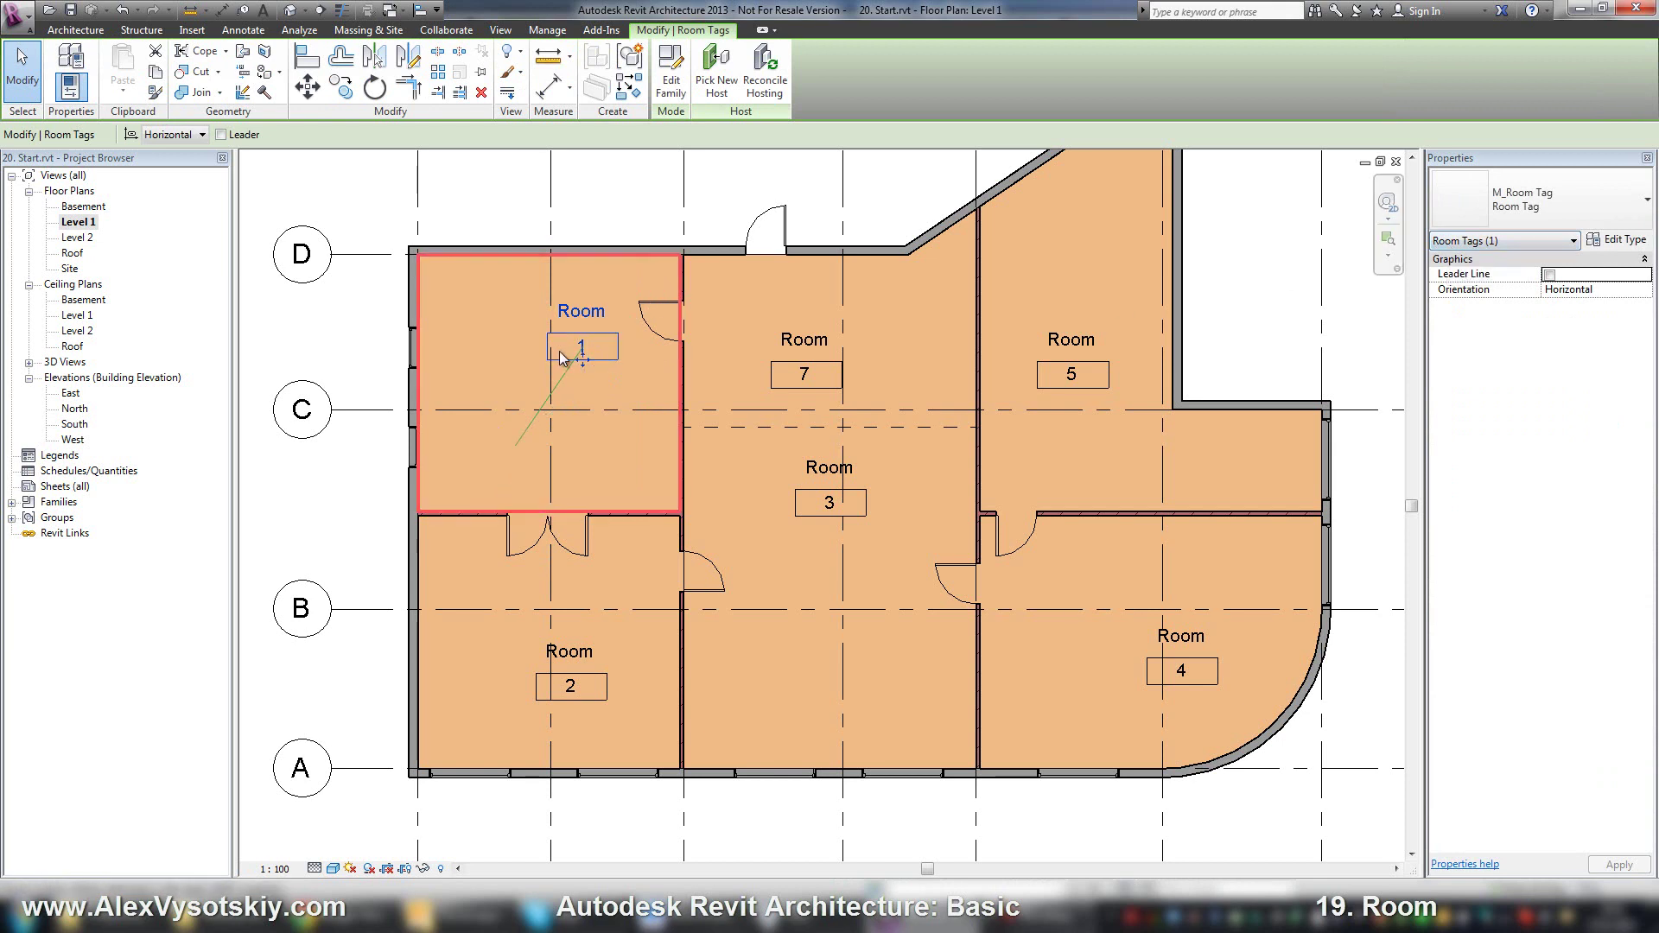
{"action": "key", "text": "Delete"}
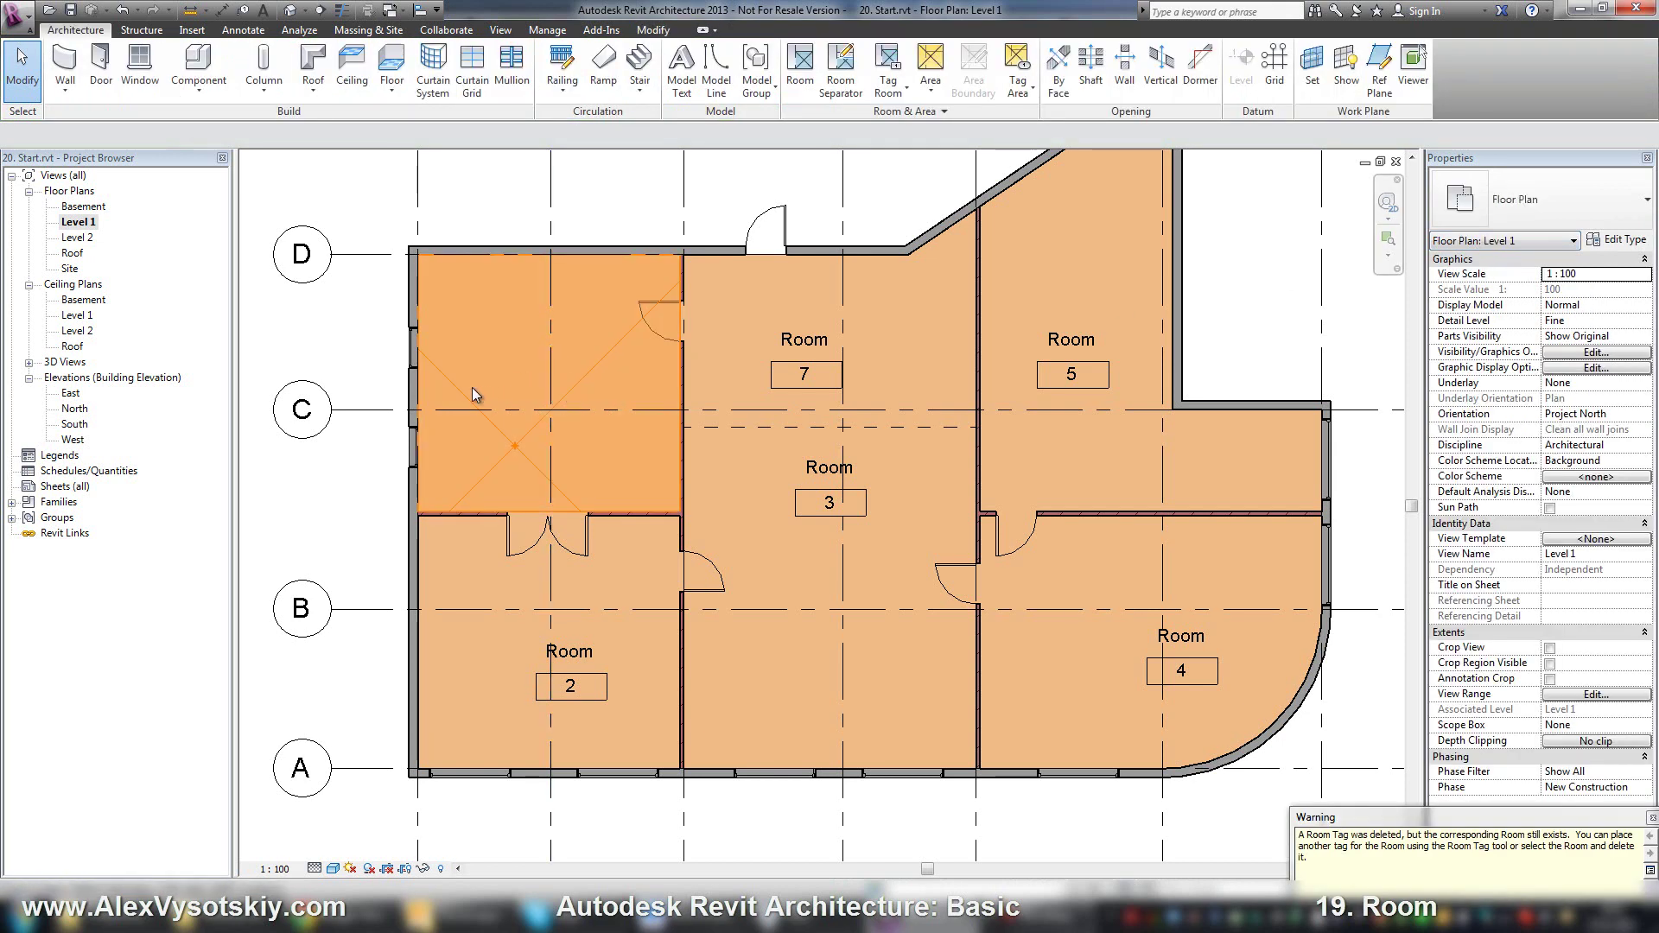
{"action": "left_click", "coordinate": [464, 402]}
Step: Move room 1's reference point within the top-left space
{"action": "left_click", "coordinate": [473, 404]}
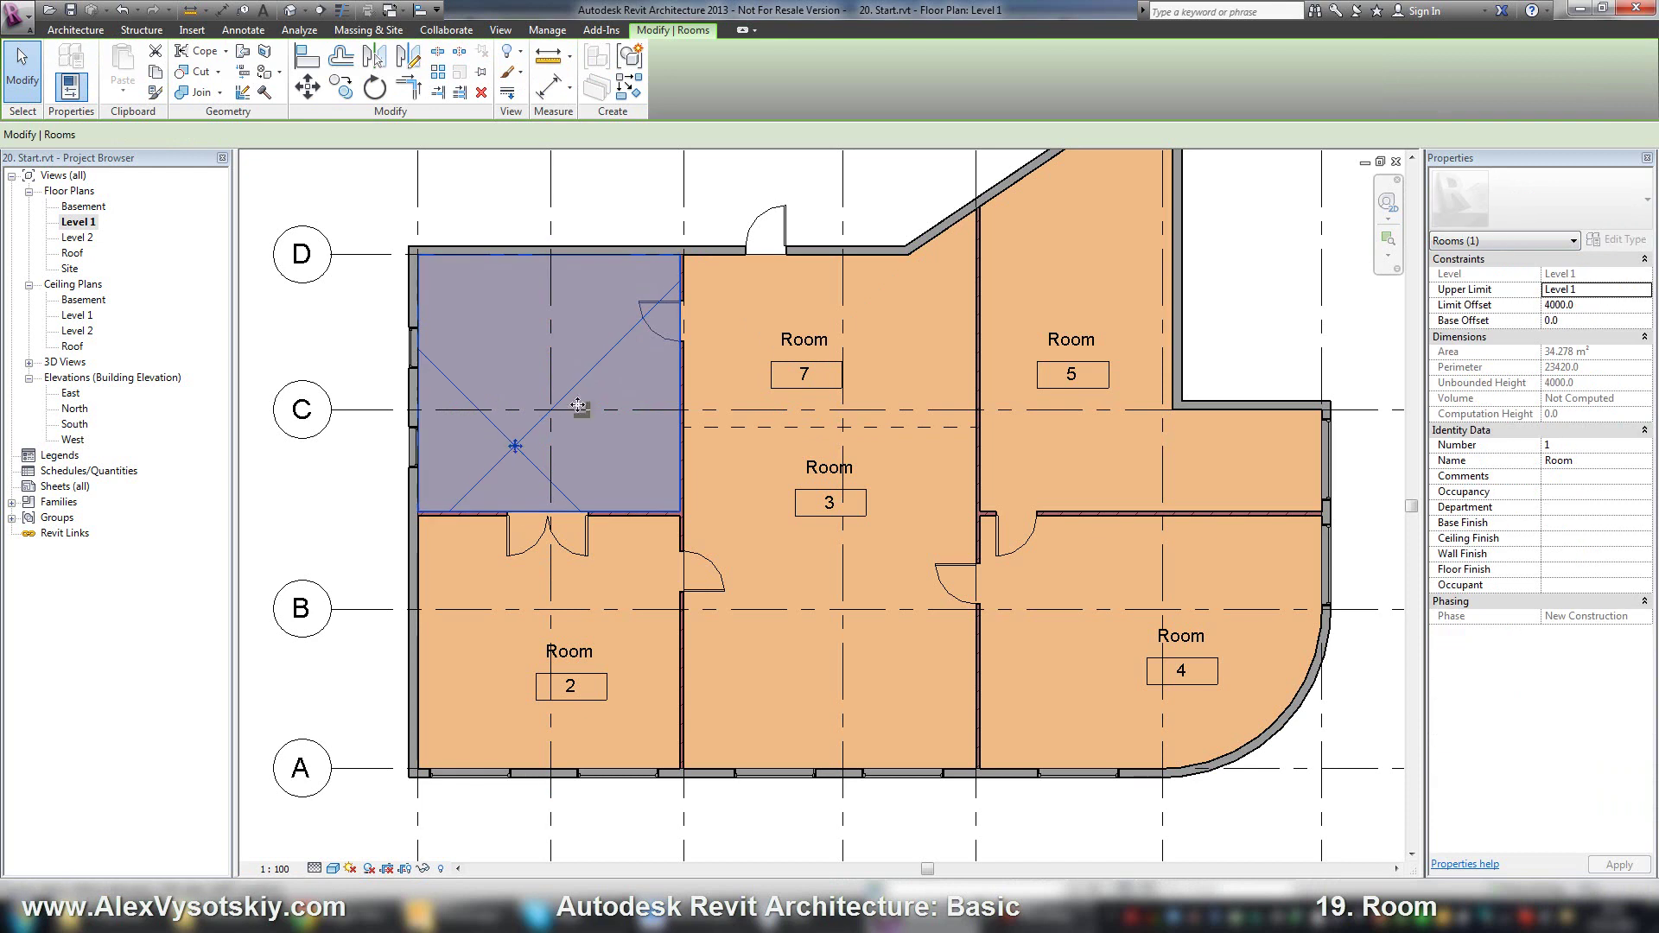
{"action": "left_click_drag", "start_coordinate": [590, 366], "coordinate": [465, 376]}
{"action": "key", "text": "Escape"}
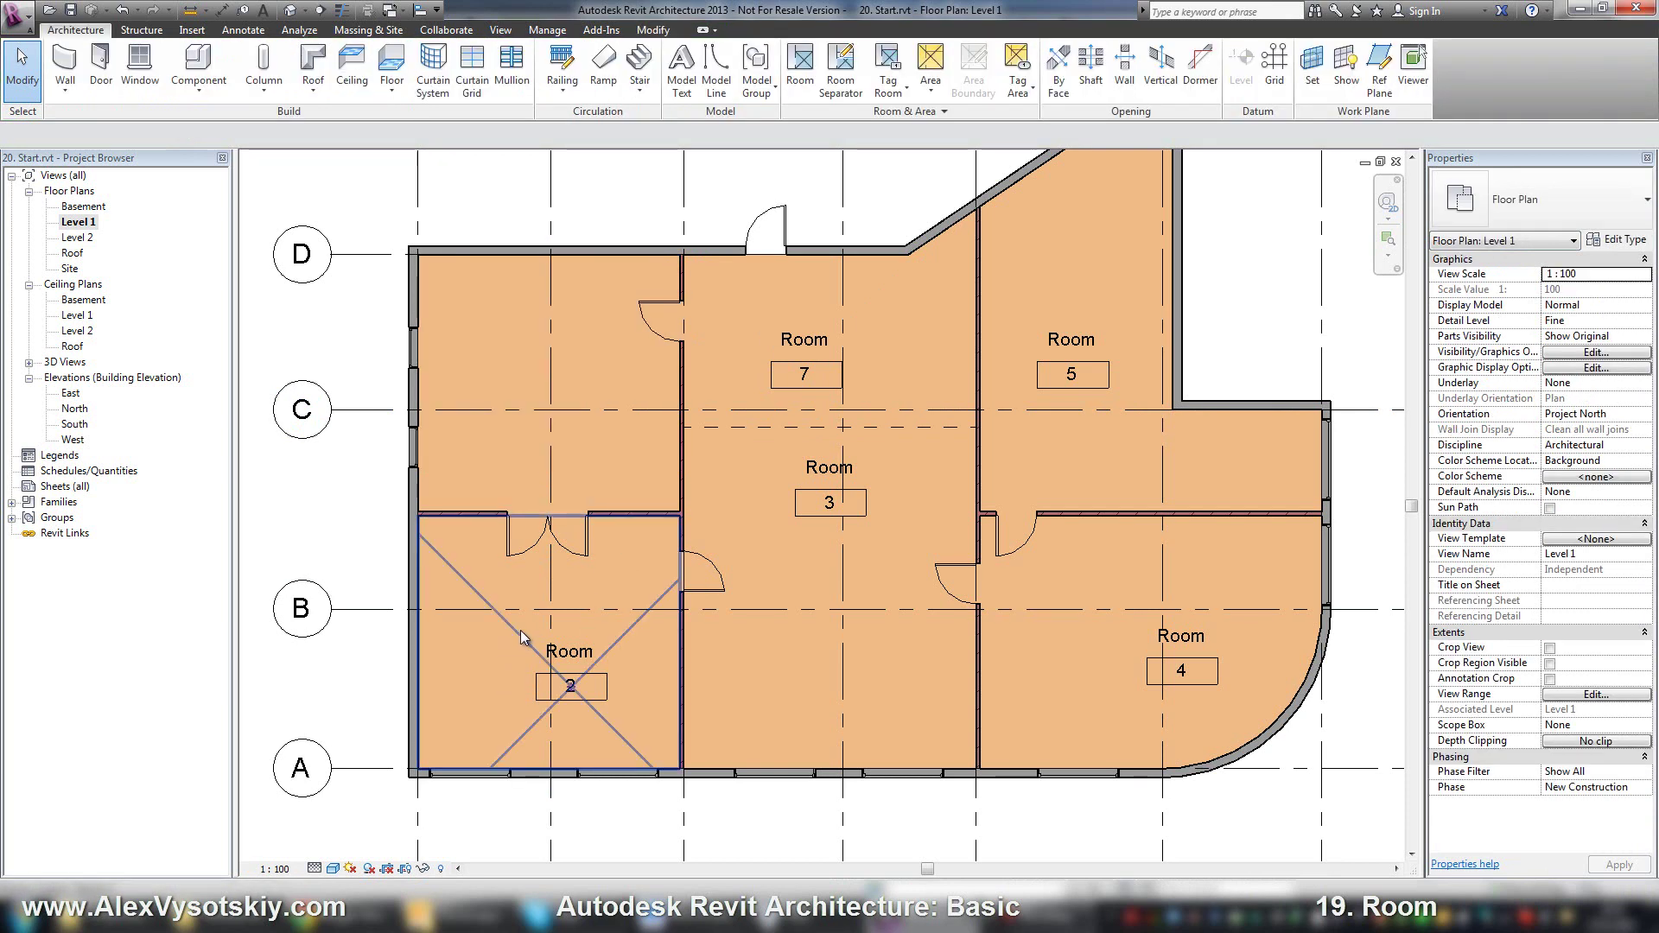
Step: Delete Room 2, then undo to restore Rooms 2 and 1 with their tags
{"action": "left_click", "coordinate": [520, 653]}
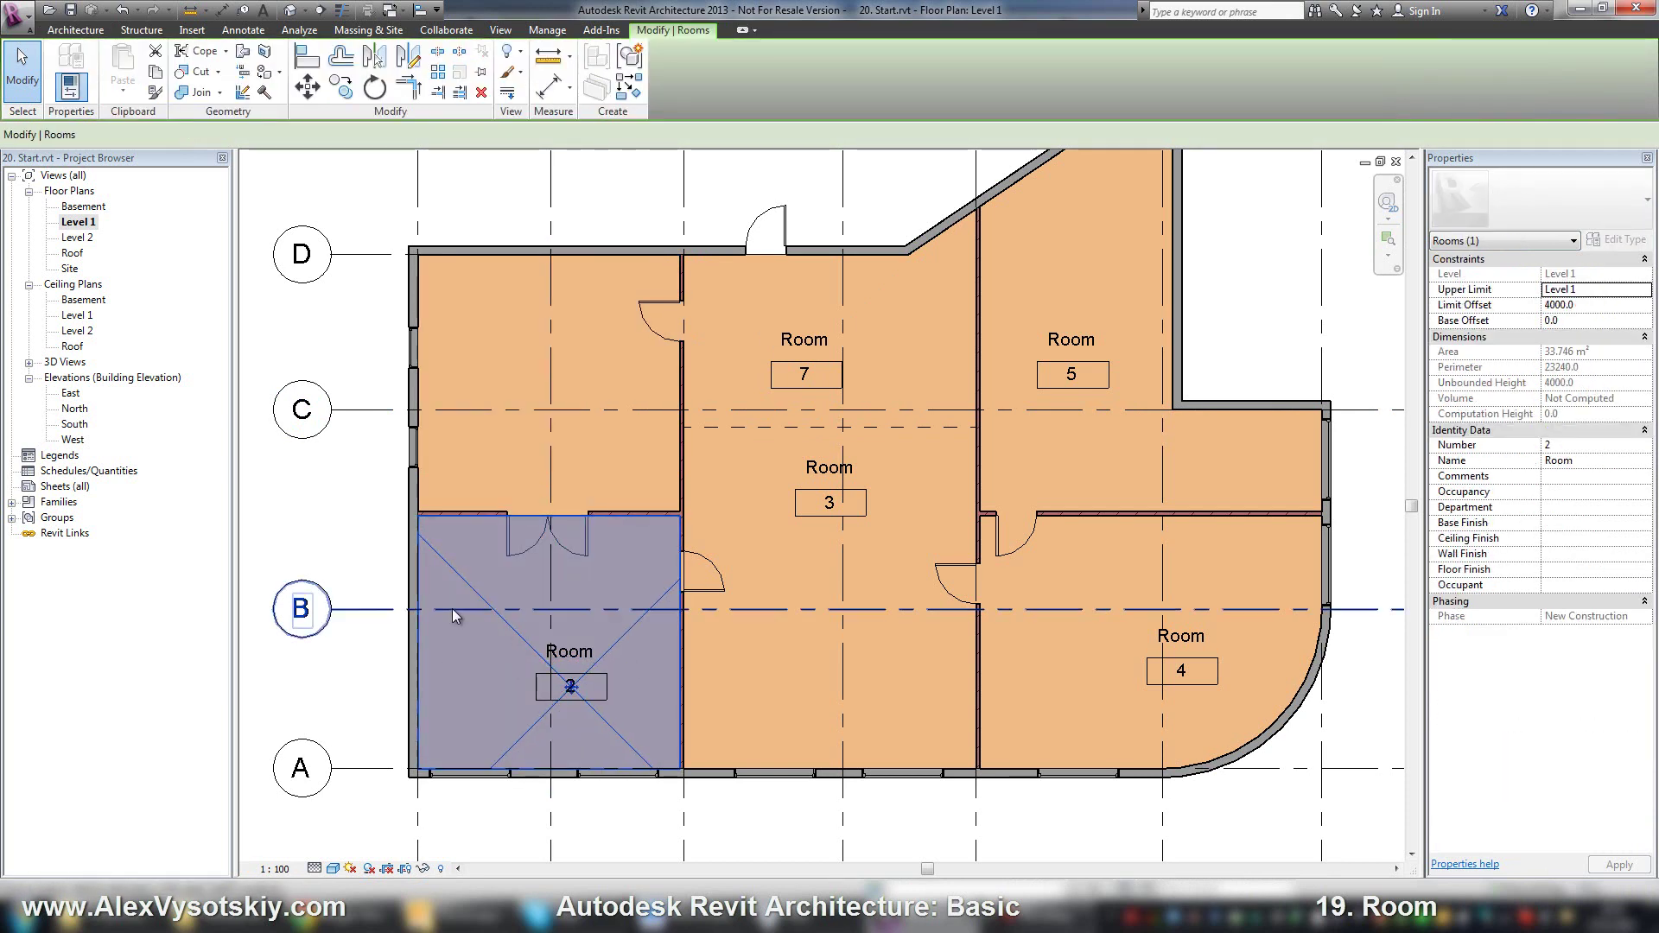
{"action": "left_click", "coordinate": [510, 623]}
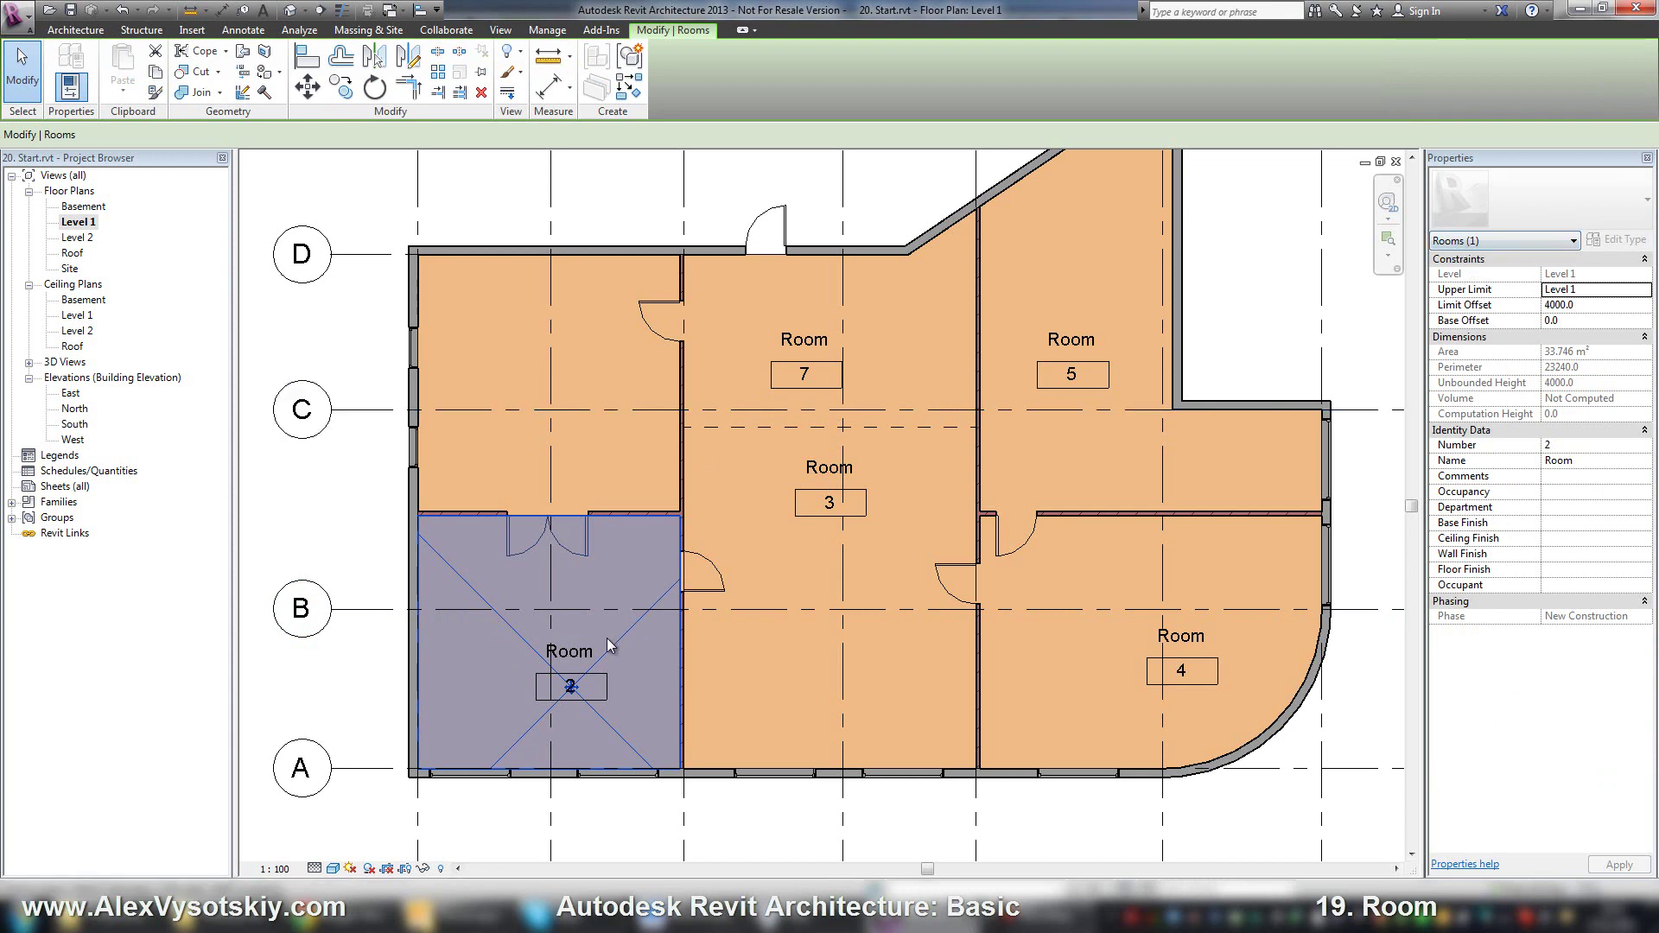
{"action": "key", "text": "Delete"}
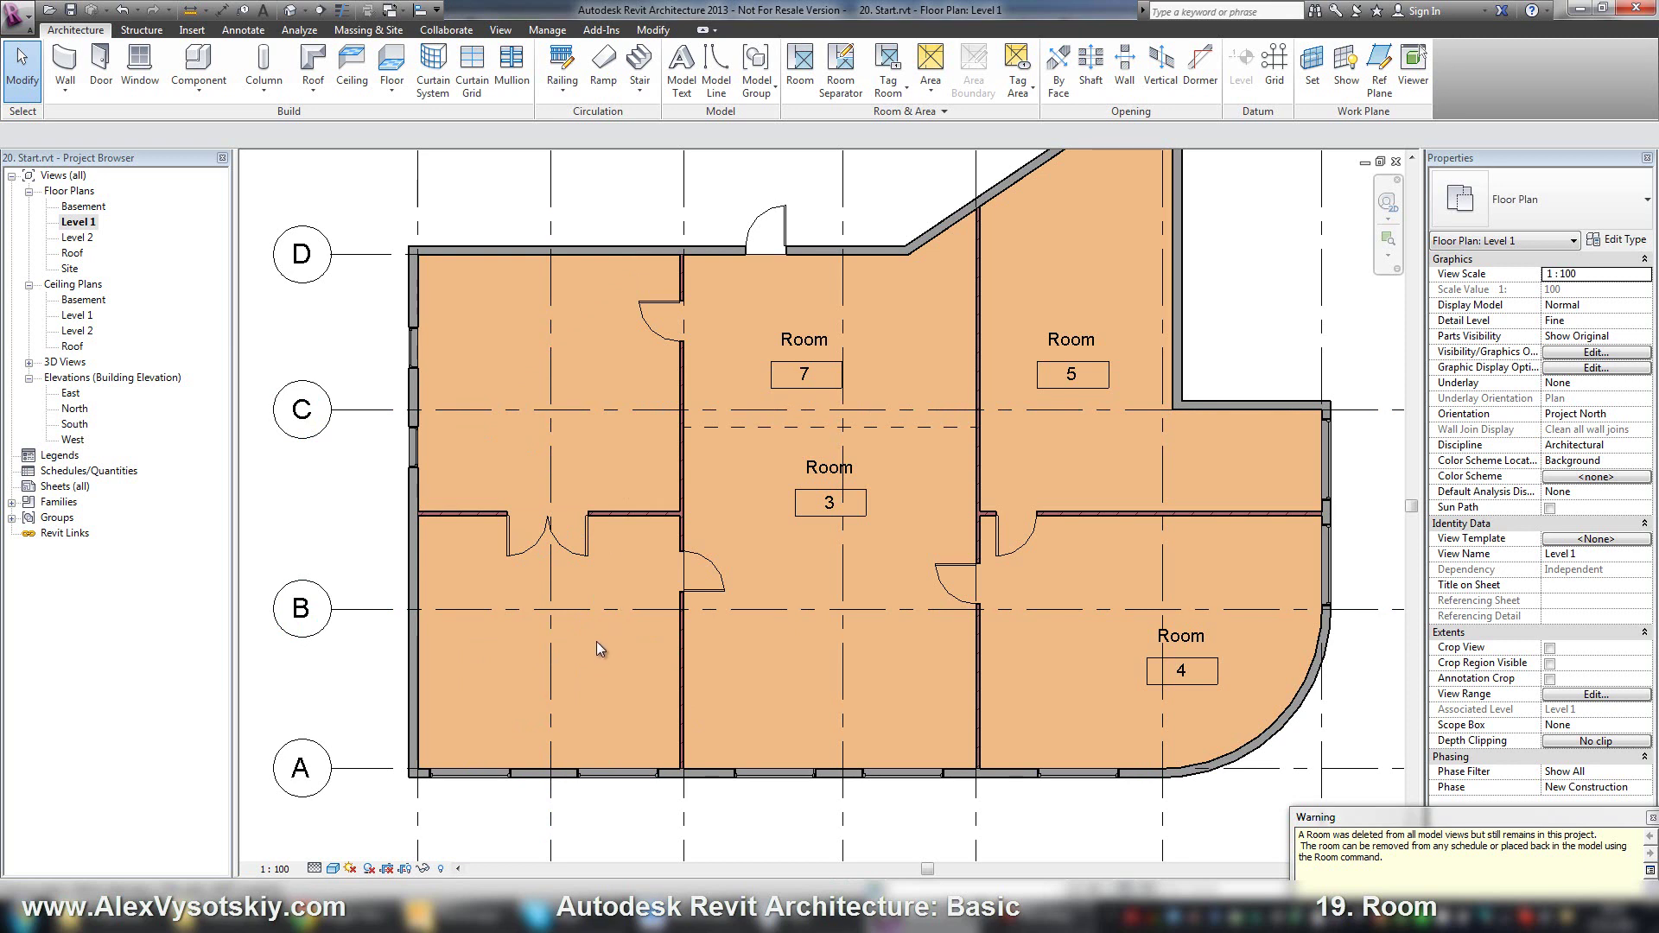
{"action": "key", "text": "ctrl+z"}
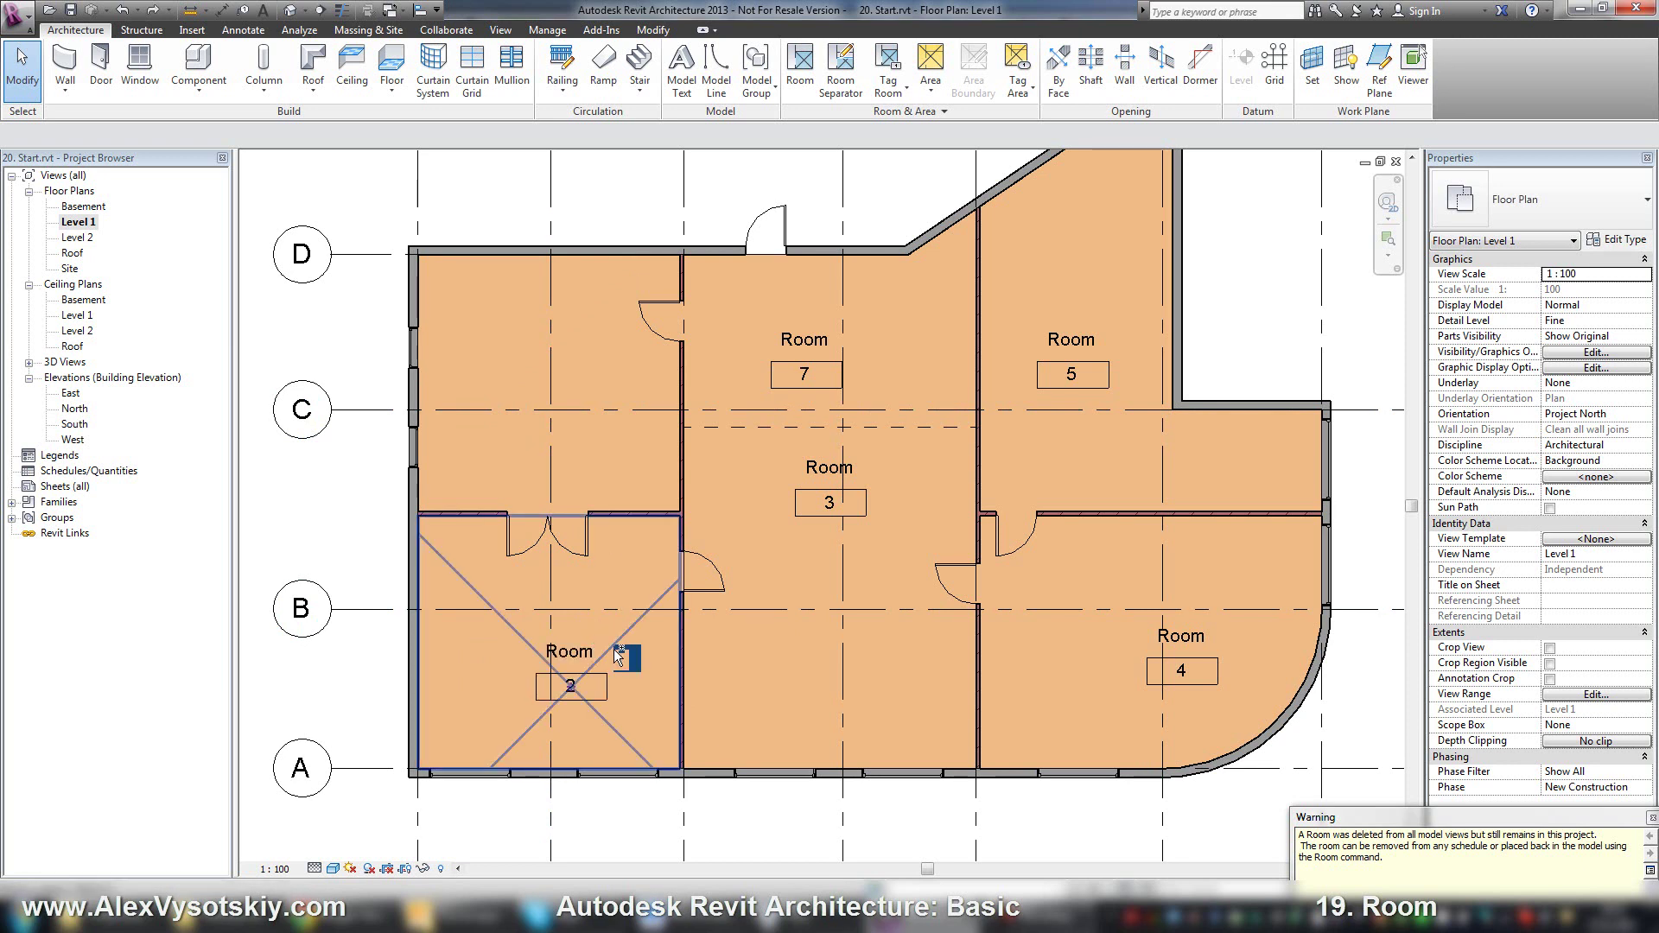
{"action": "key", "text": "ctrl+z"}
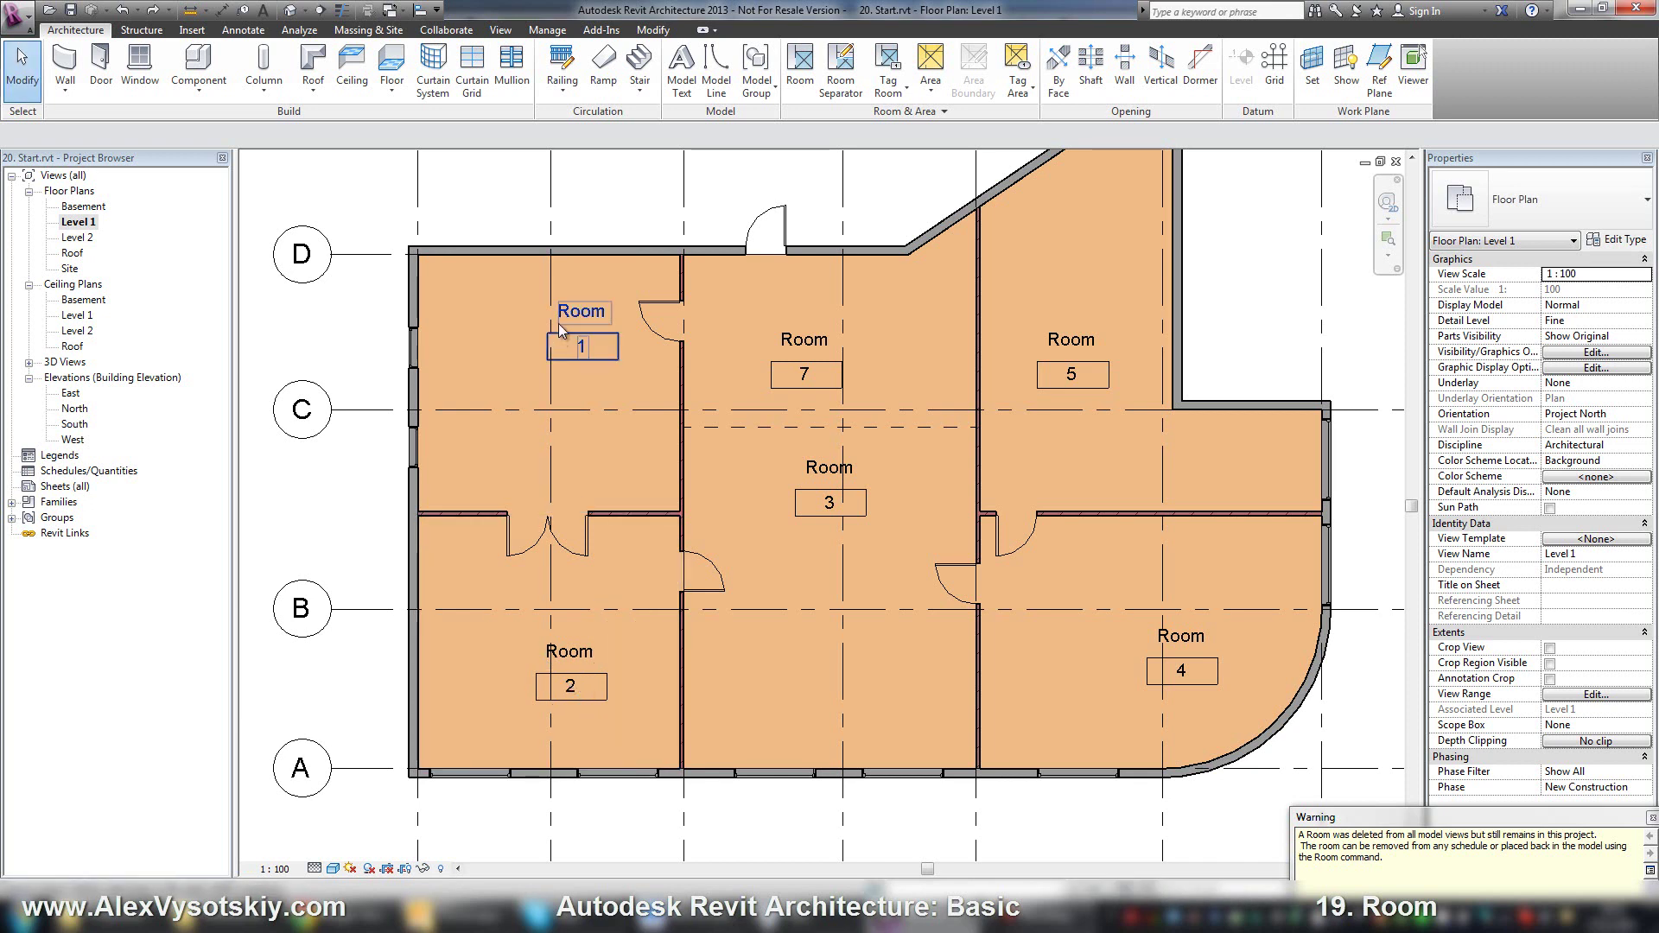
Step: Move the Room 1 tag down within its room
{"action": "left_click", "coordinate": [581, 327]}
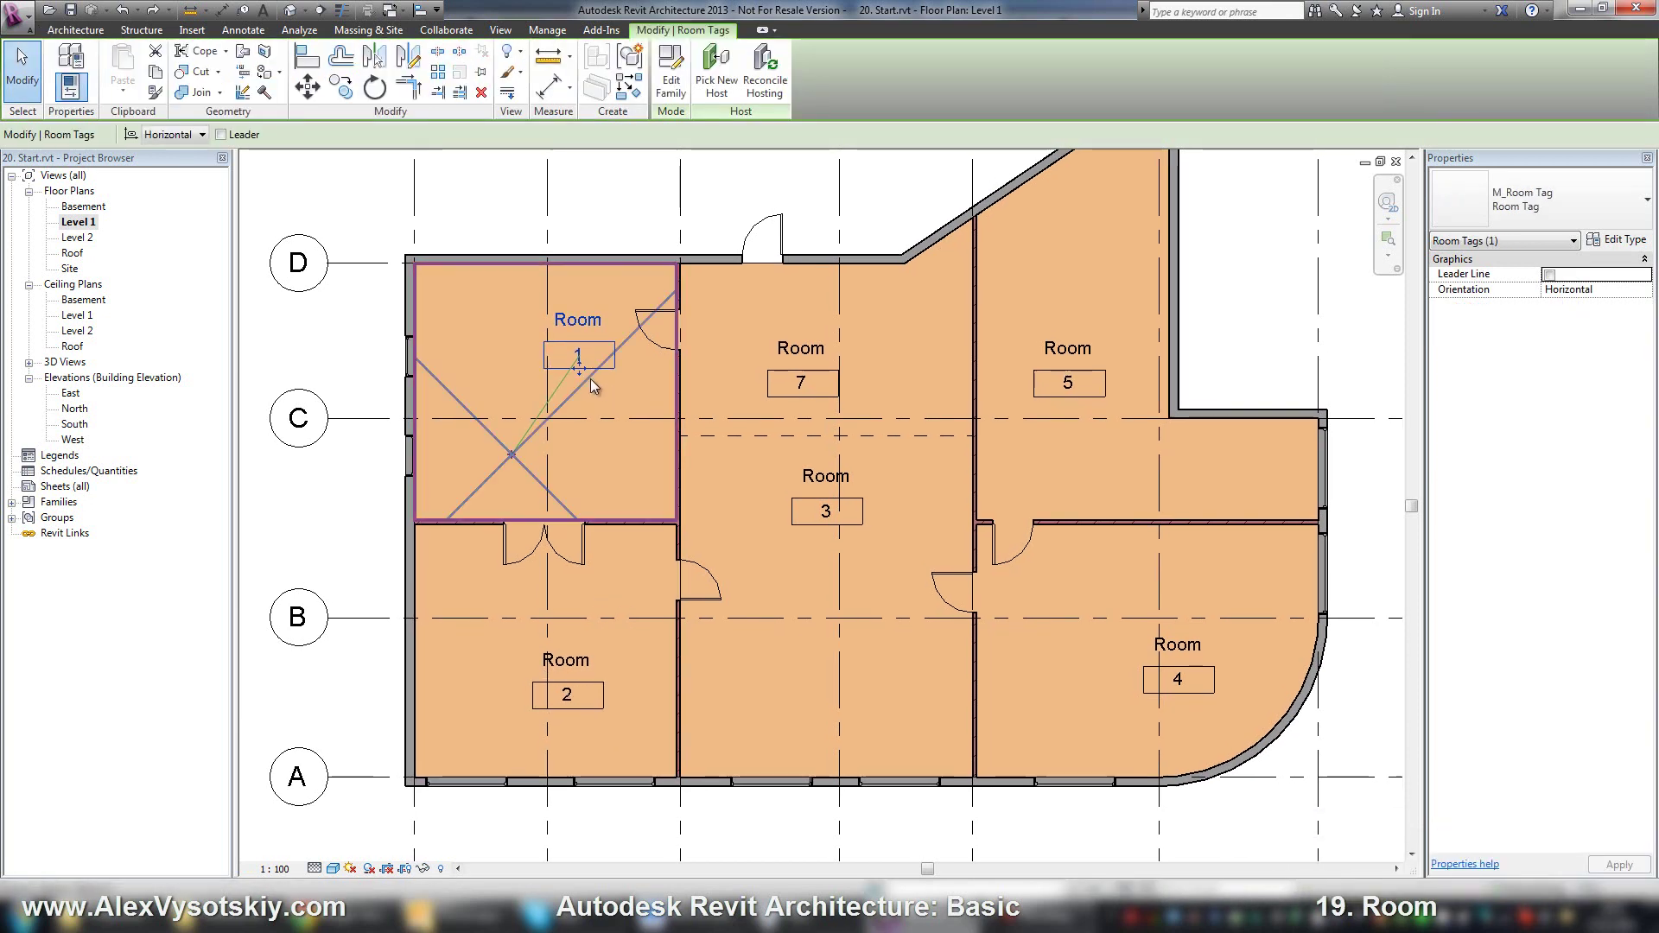
{"action": "left_click_drag", "start_coordinate": [588, 376], "coordinate": [597, 442]}
{"action": "scroll", "coordinate": [611, 490], "scroll_direction": "down", "scroll_amount": 3}
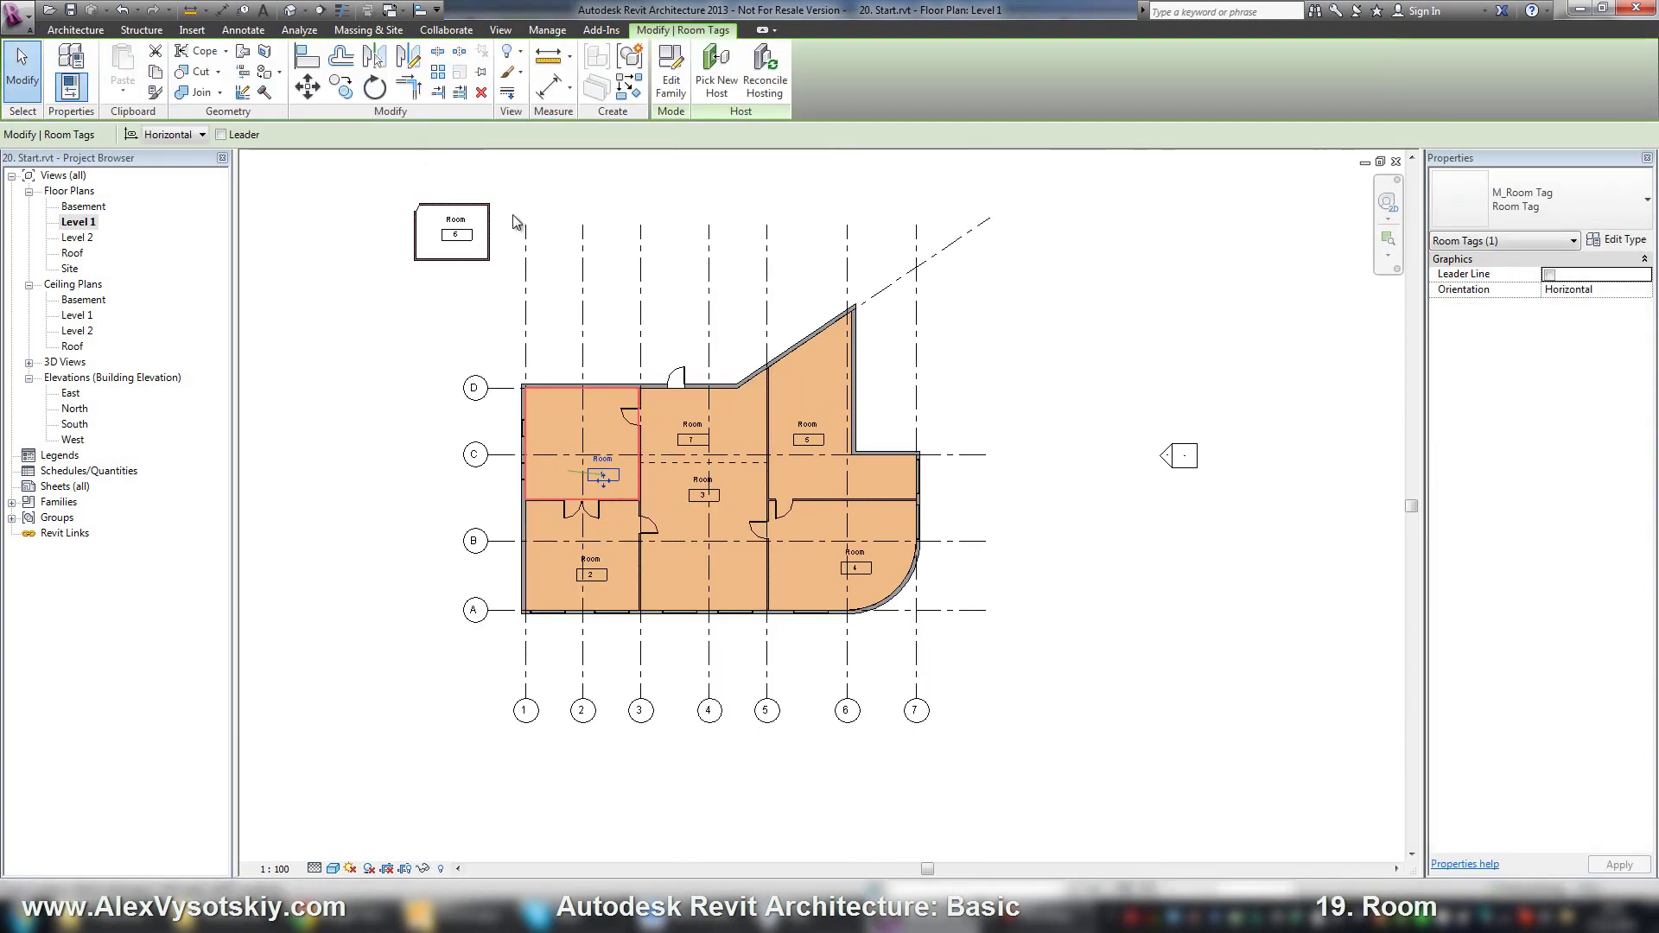
{"action": "key", "text": "Escape"}
Step: Window-select and delete Room 6 above the building
{"action": "left_click_drag", "start_coordinate": [375, 174], "coordinate": [511, 294]}
{"action": "key", "text": "Delete"}
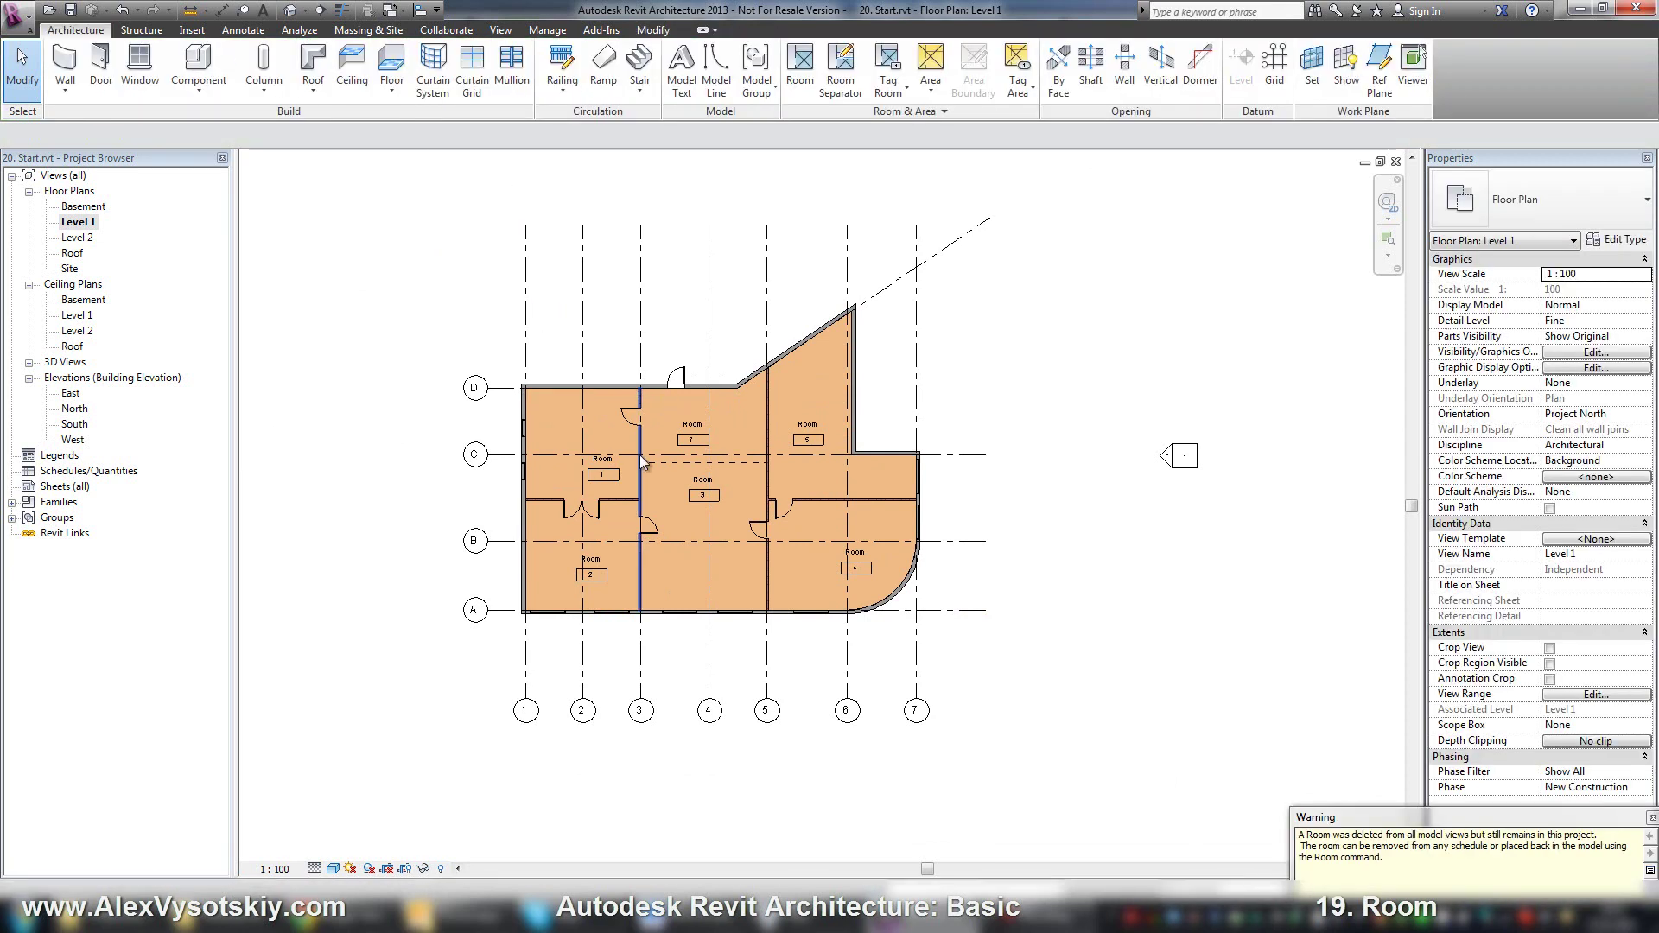
{"action": "scroll", "coordinate": [610, 410], "scroll_direction": "up", "scroll_amount": 6}
{"action": "scroll", "coordinate": [559, 422], "scroll_direction": "down", "scroll_amount": 3}
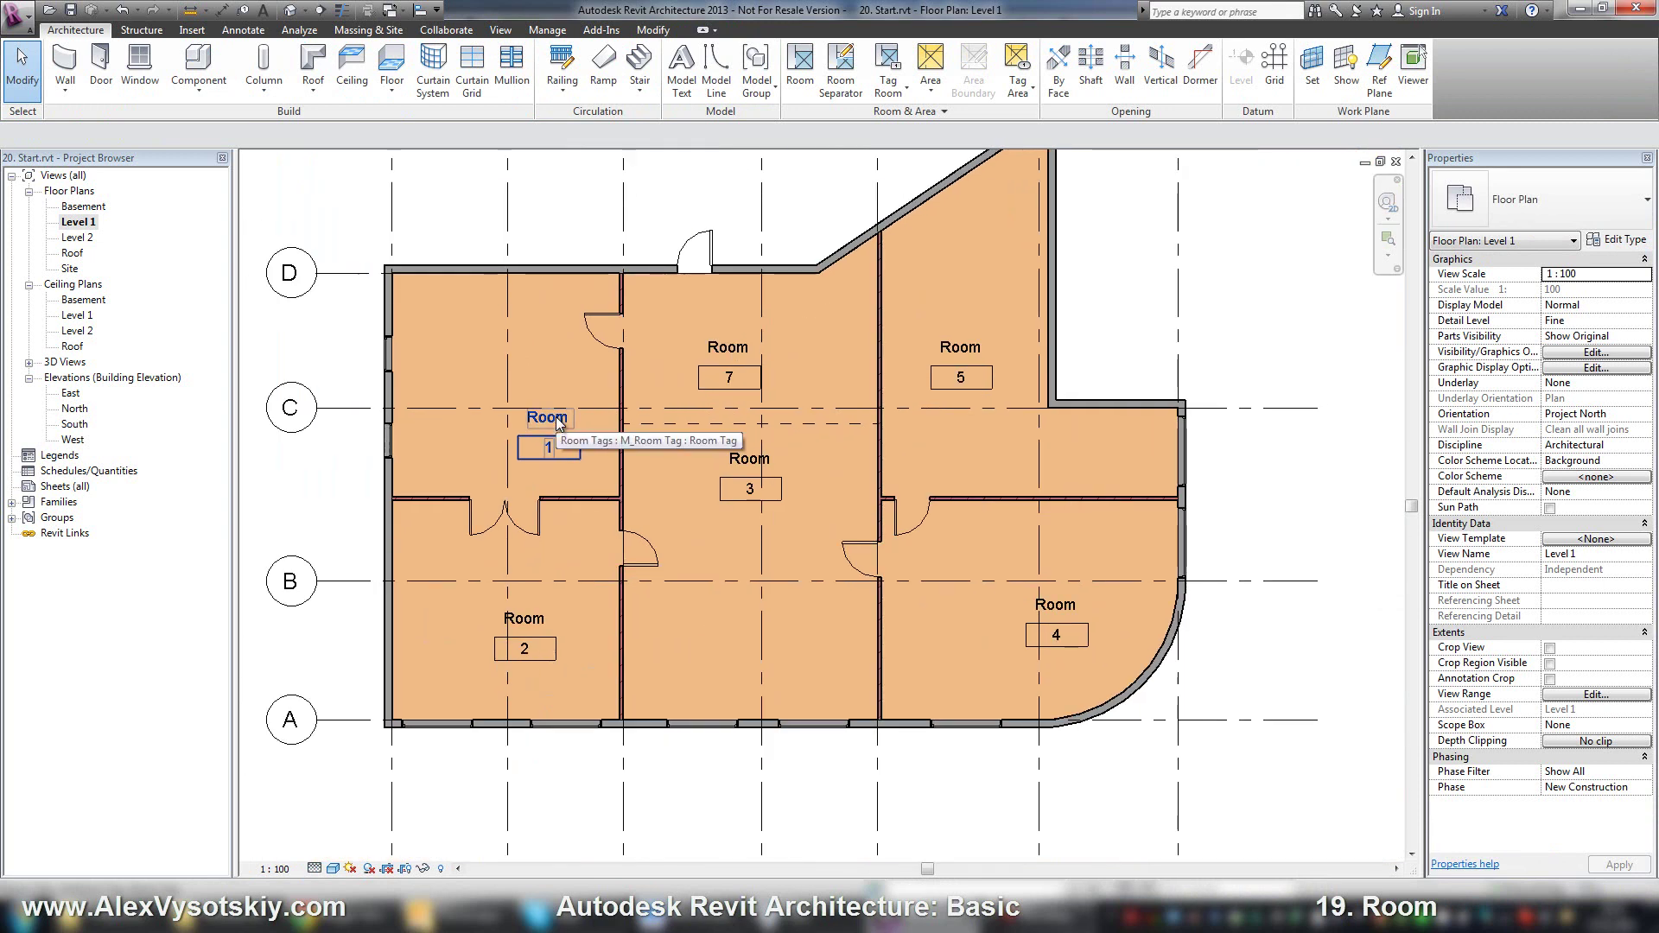
{"action": "left_click", "coordinate": [541, 375]}
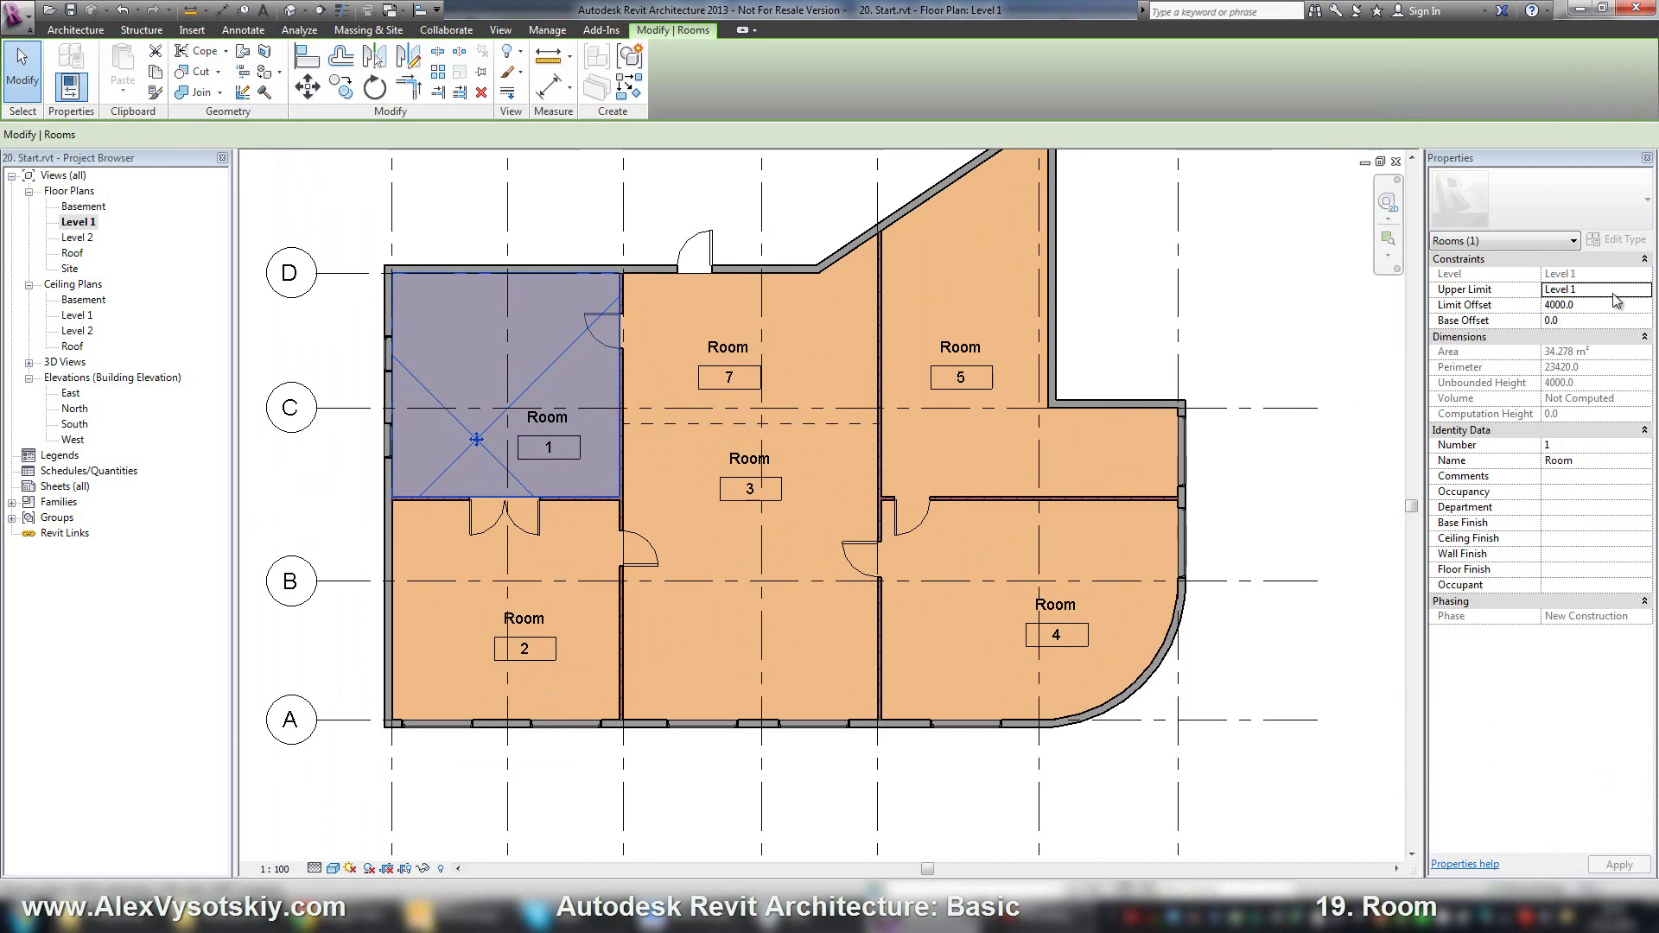
Step: Rename Room 1 to Hall in Properties and relabel Room 2's tag as Kitchen
{"action": "left_click", "coordinate": [1612, 460]}
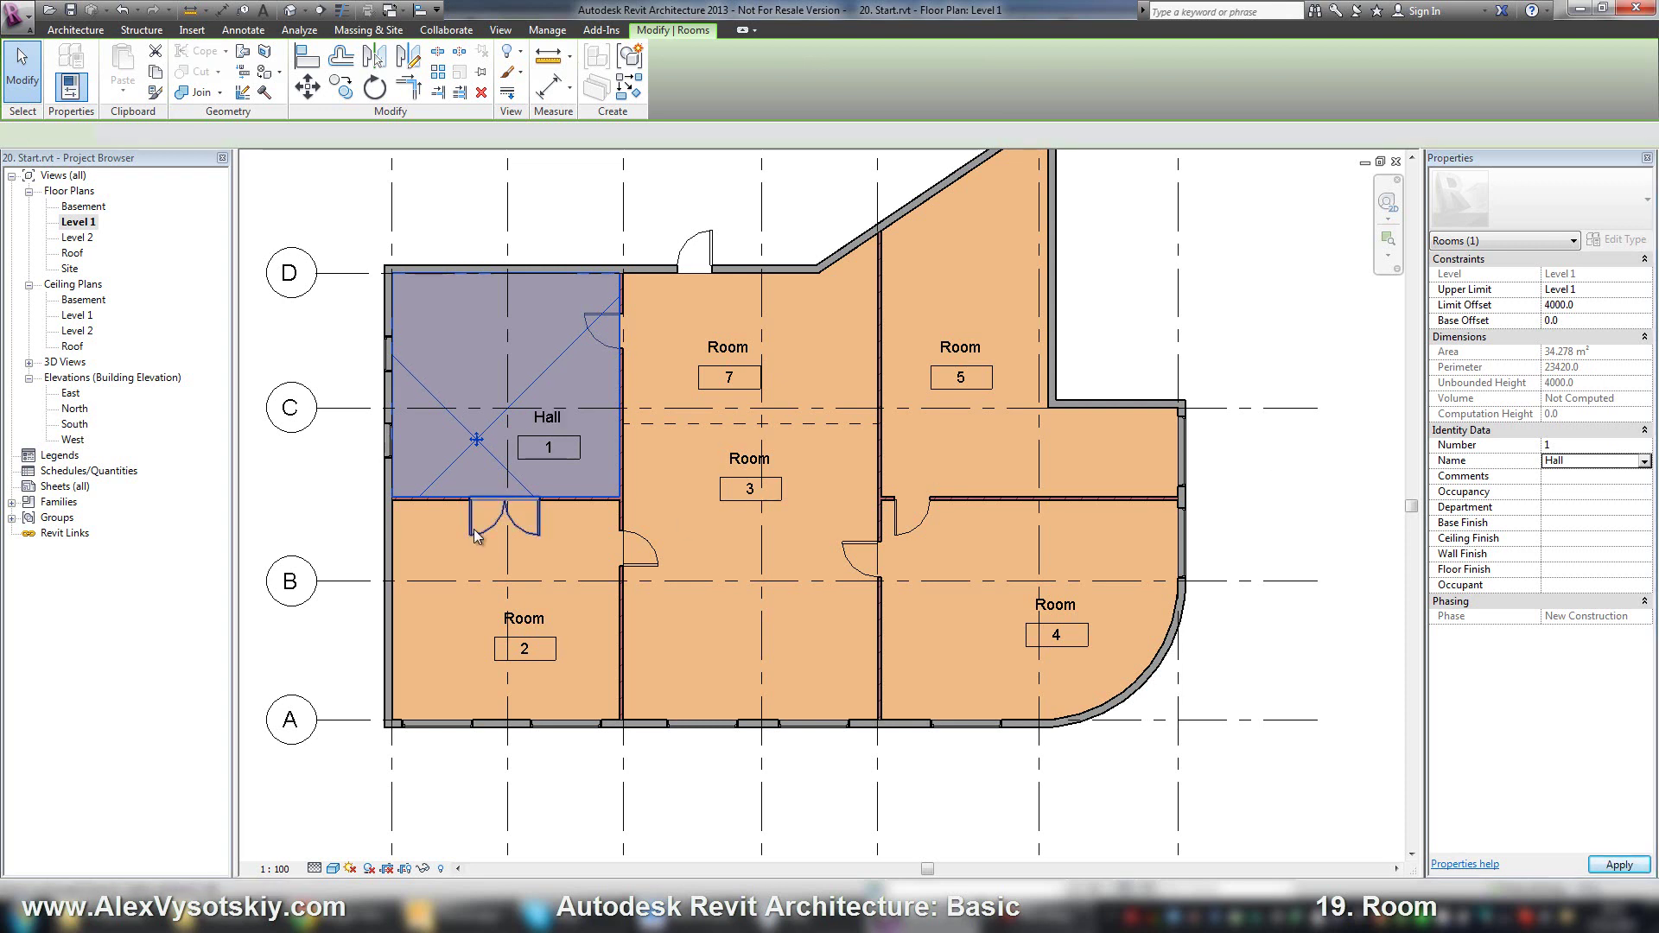
{"action": "left_click", "coordinate": [531, 628]}
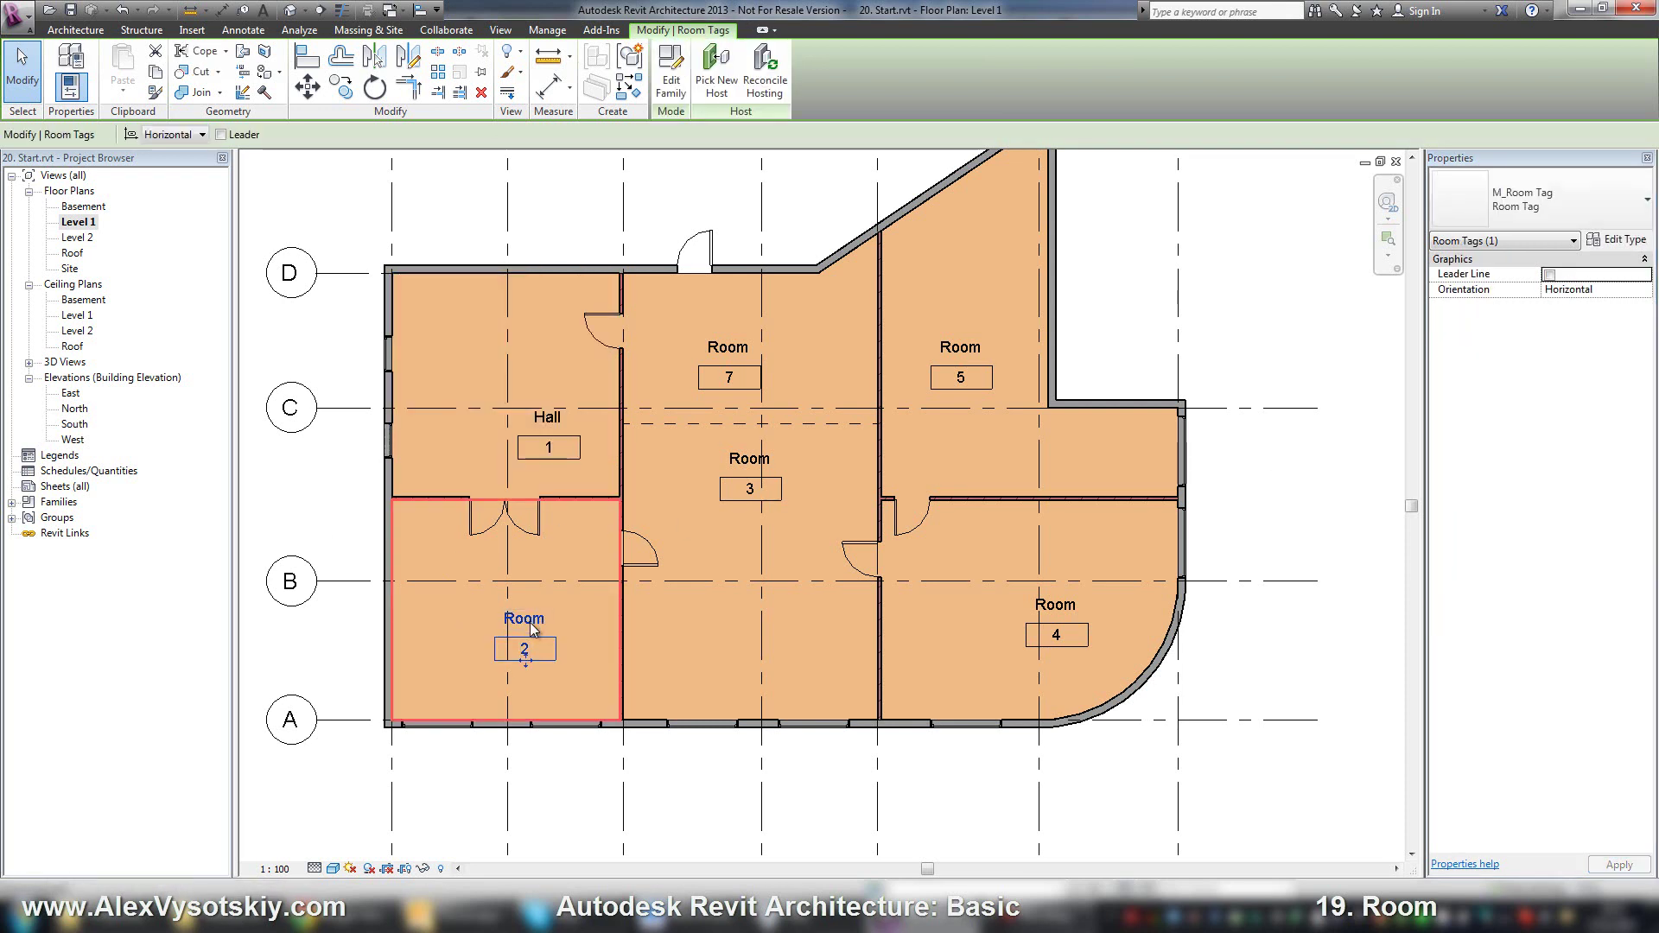
{"action": "scroll", "coordinate": [523, 628], "scroll_direction": "up", "scroll_amount": 3}
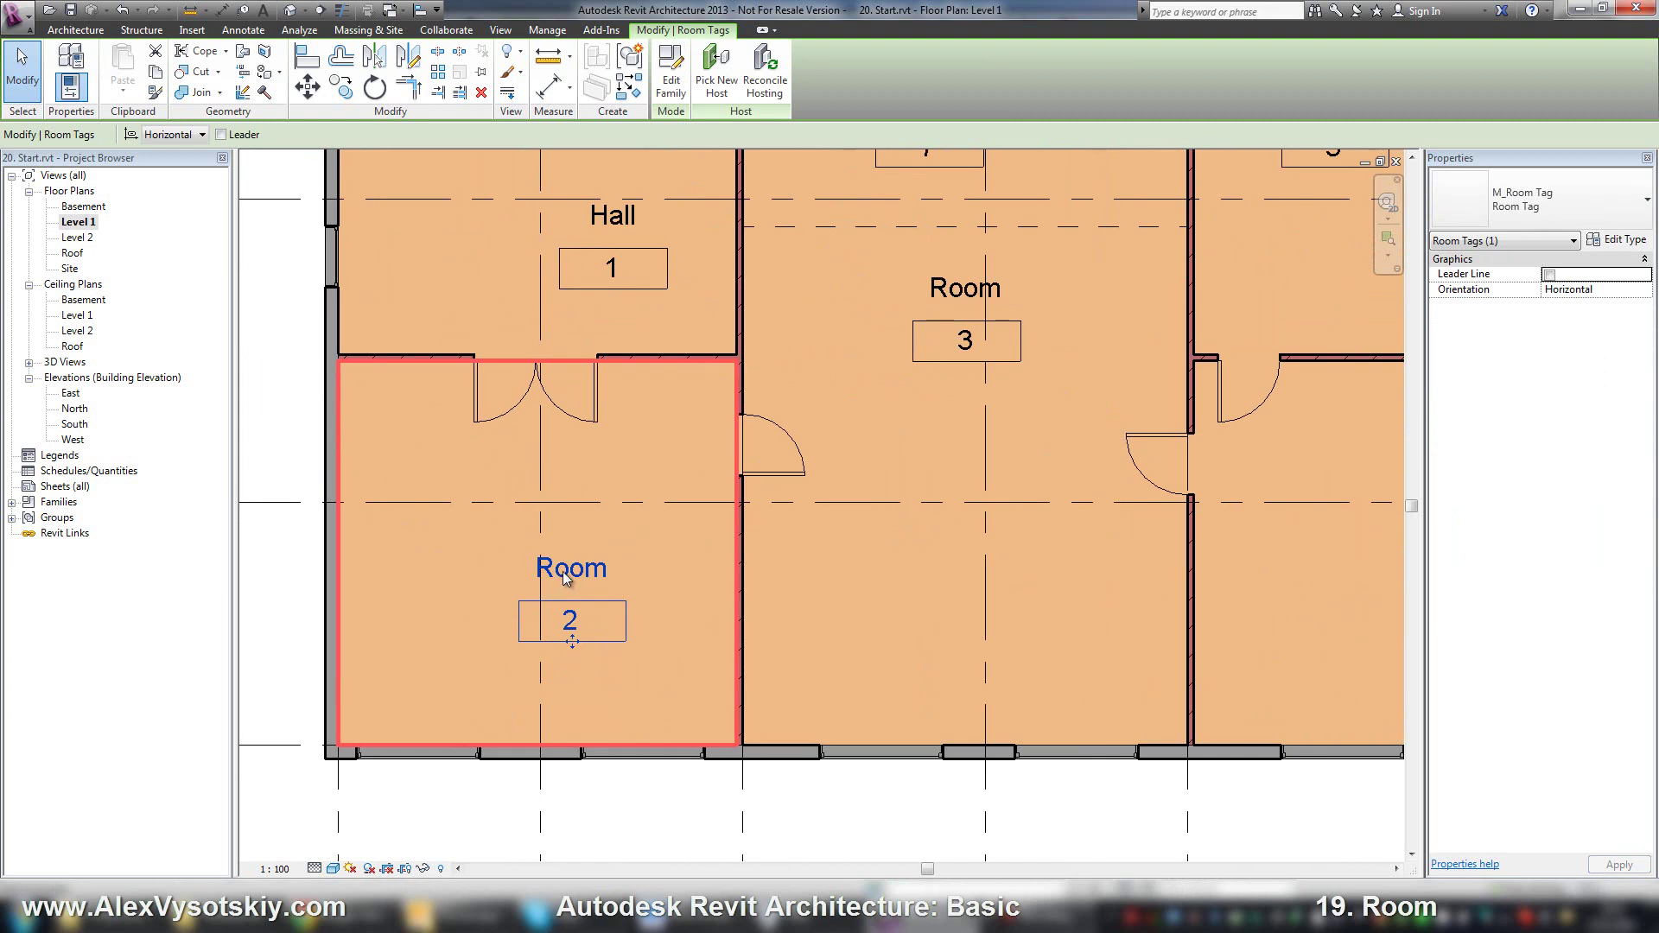
{"action": "left_click", "coordinate": [593, 570]}
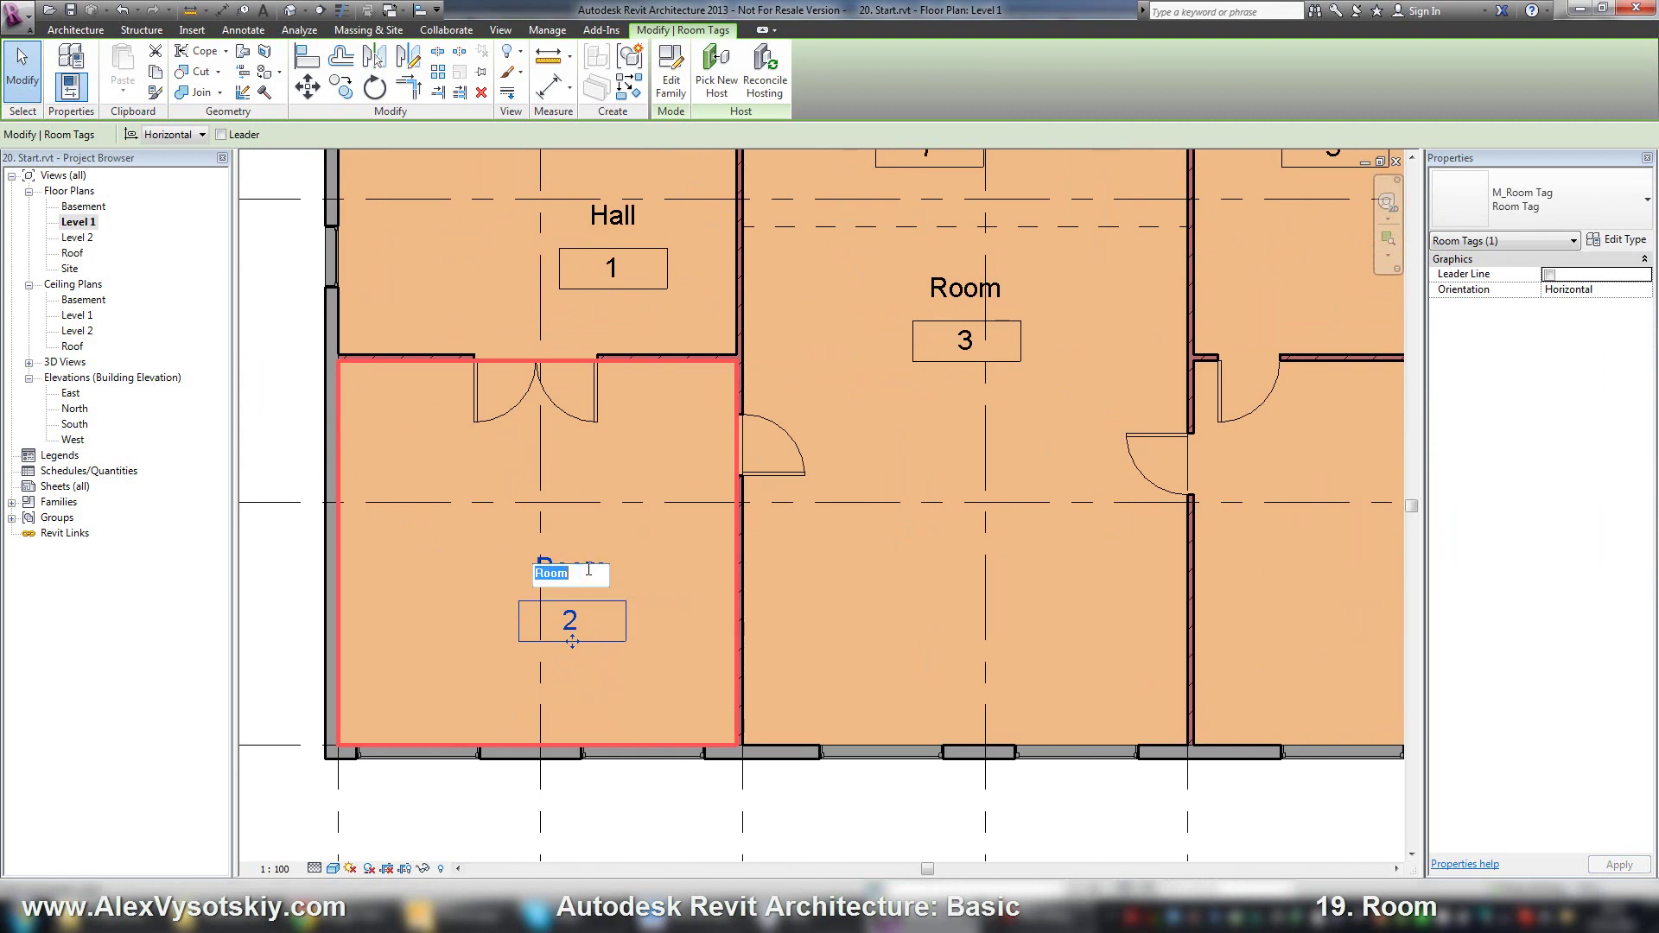
{"action": "left_click", "coordinate": [650, 569]}
{"action": "key", "text": "Escape"}
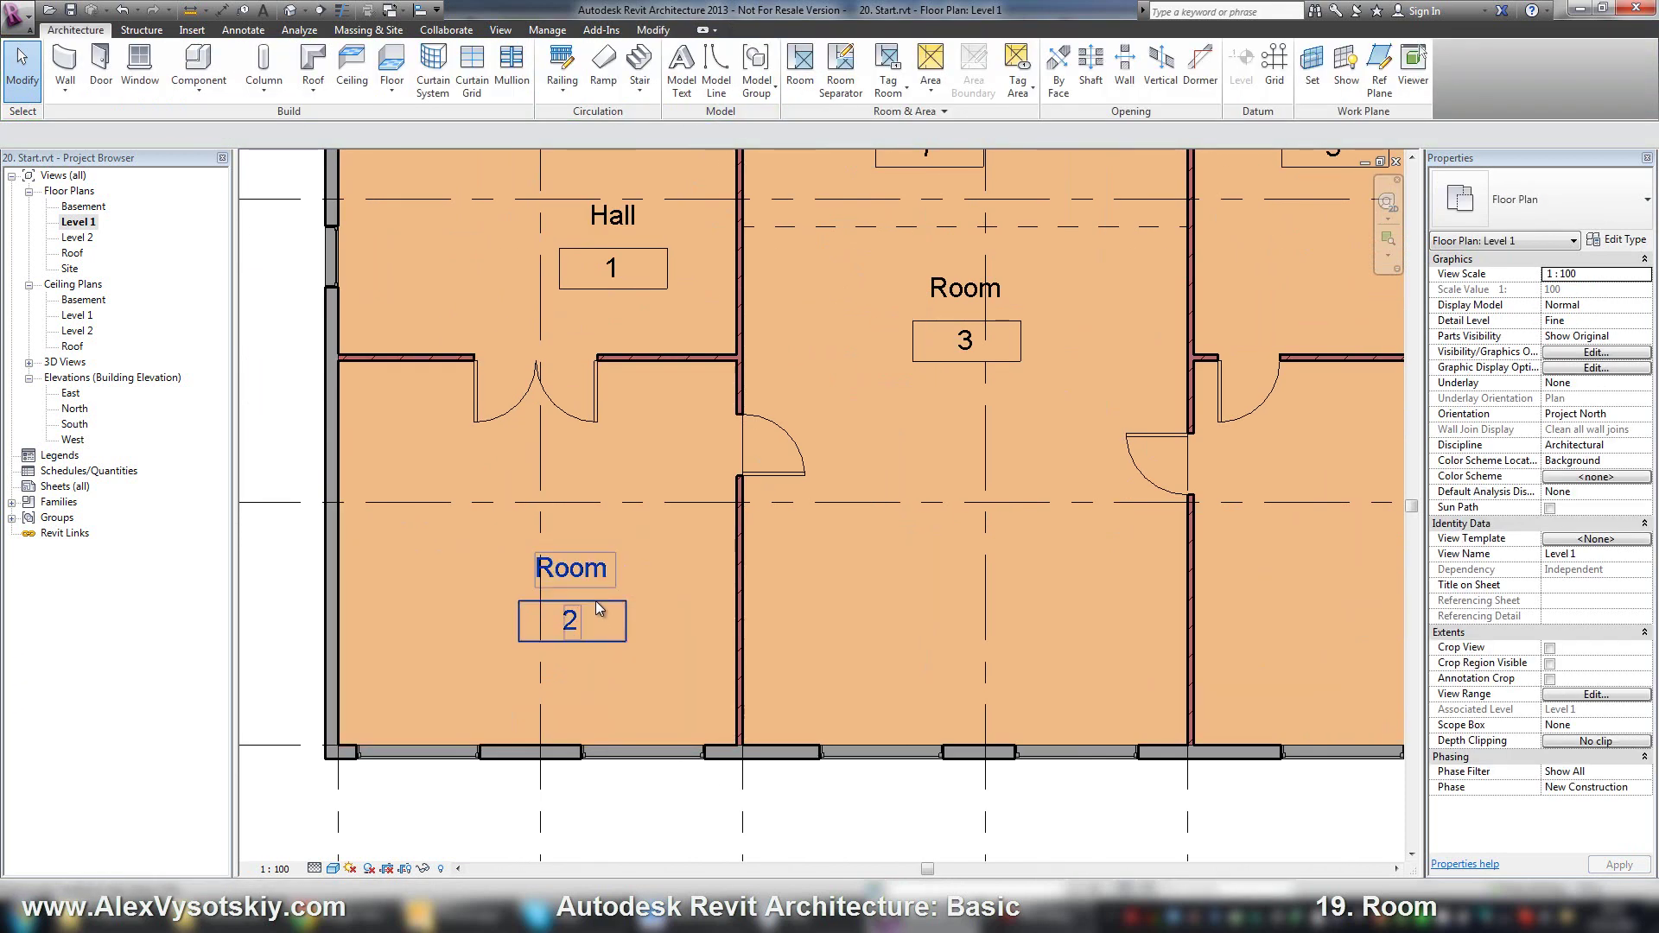
{"action": "left_click", "coordinate": [594, 600]}
{"action": "left_click", "coordinate": [570, 573]}
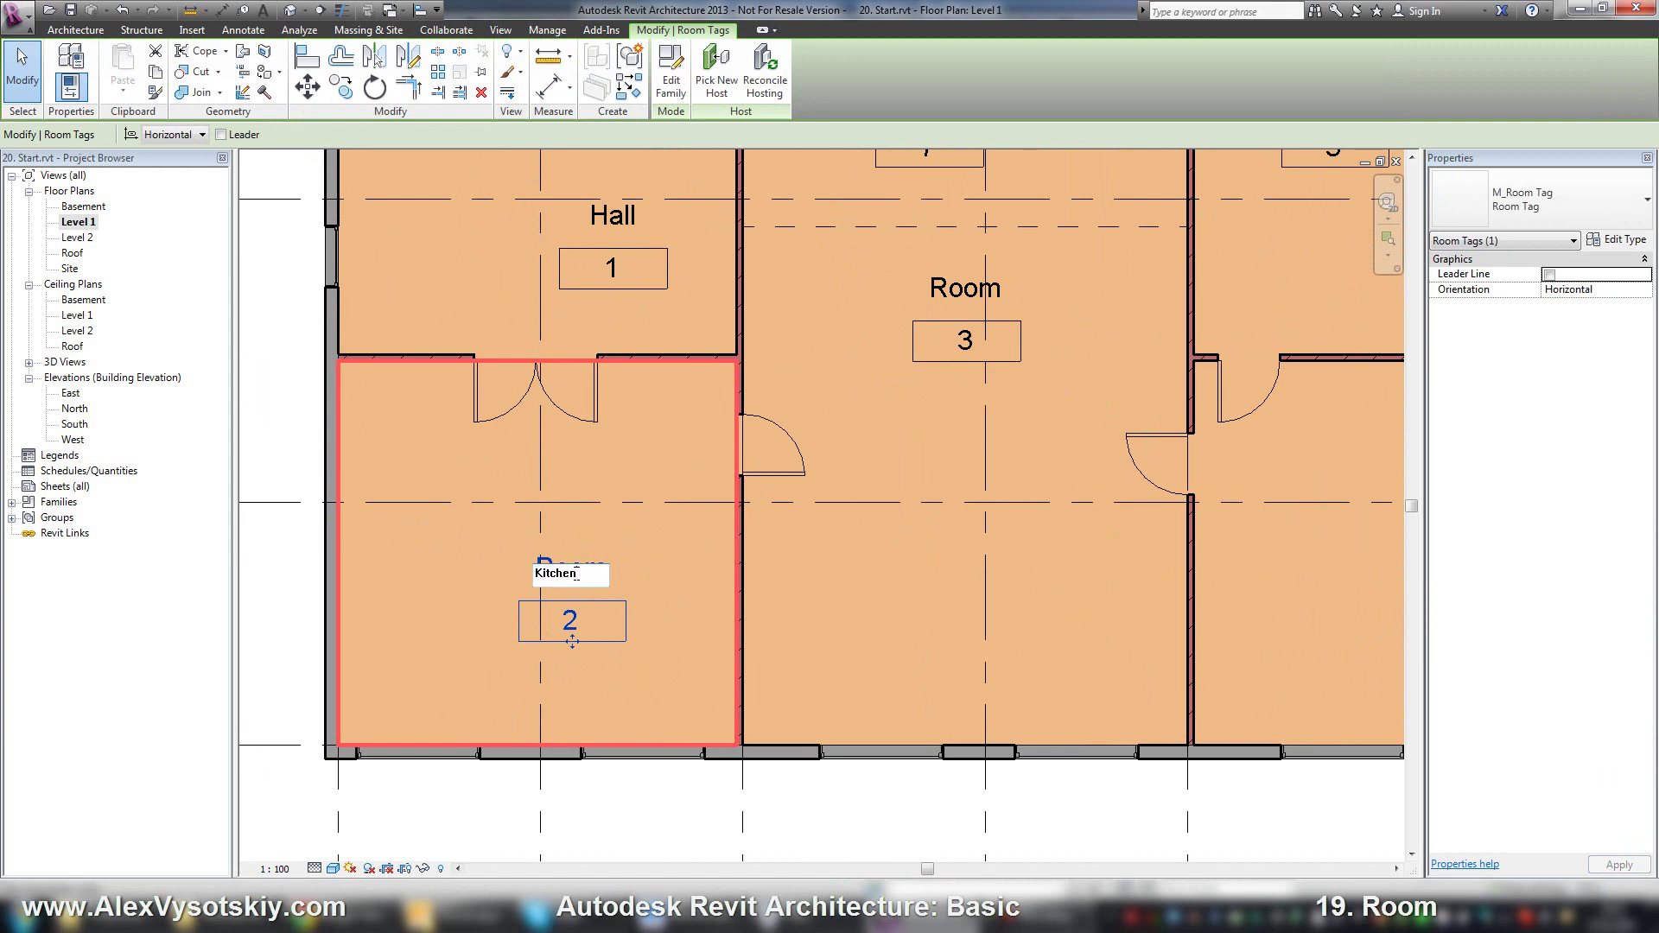
{"action": "key", "text": "Return"}
Step: Relabel Room 7's tag as Entrance and recentre the plan
{"action": "scroll", "coordinate": [553, 532], "scroll_direction": "down", "scroll_amount": 3}
{"action": "middle_click_drag", "start_coordinate": [655, 259], "coordinate": [702, 386]}
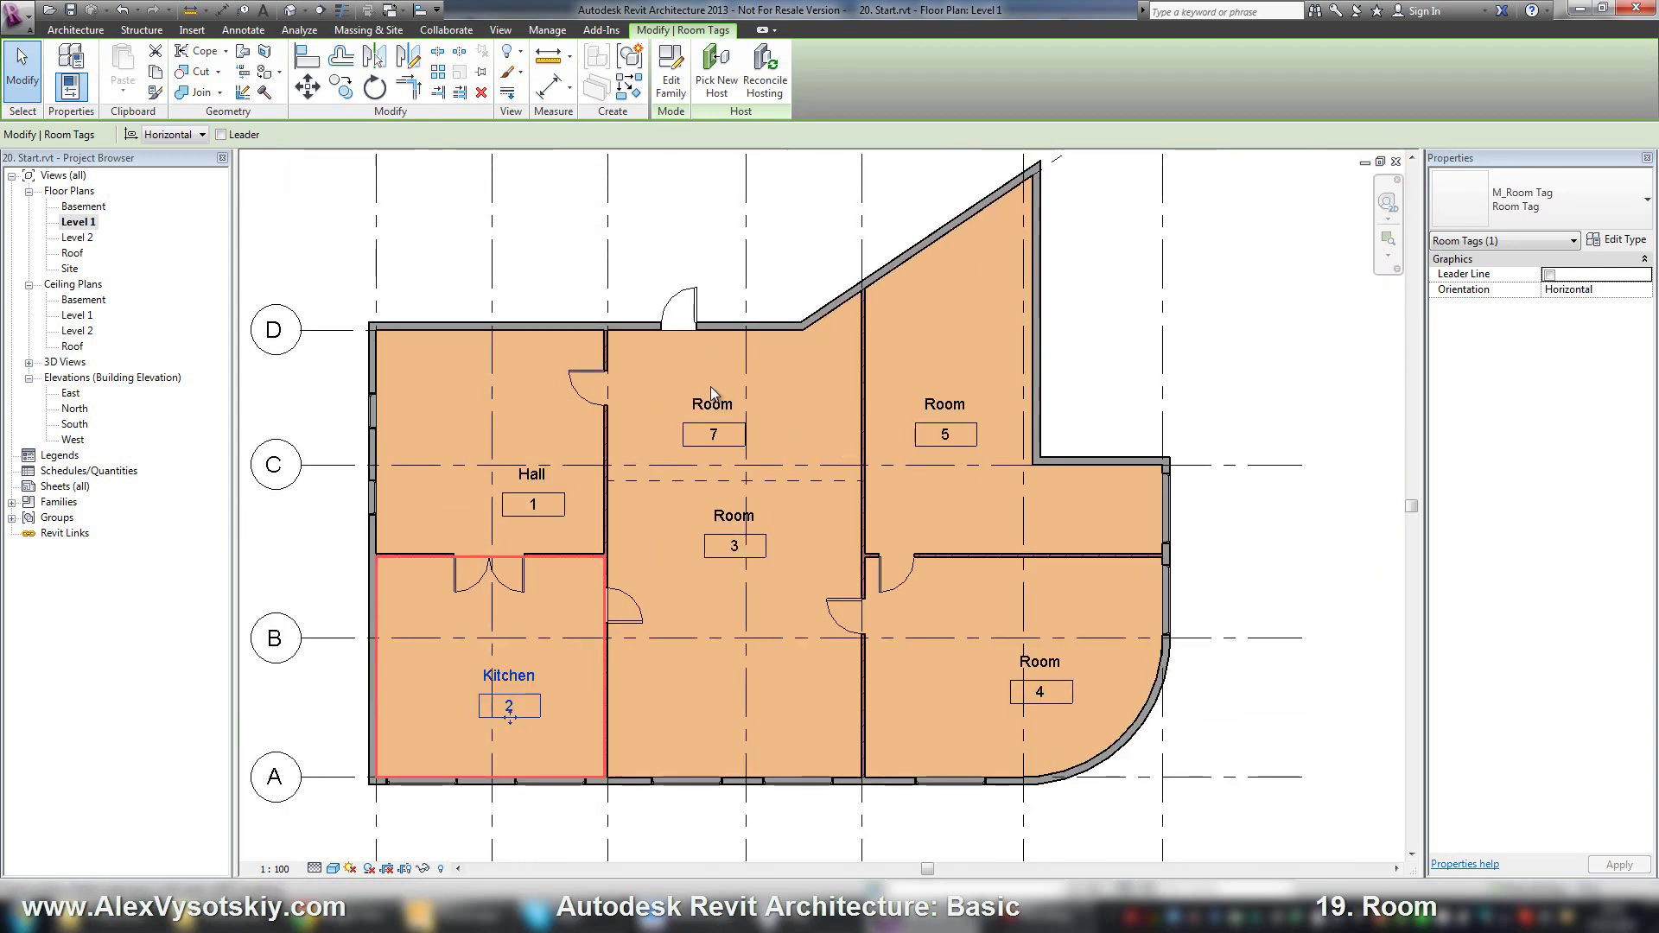
{"action": "left_click", "coordinate": [707, 399]}
{"action": "left_click", "coordinate": [717, 405]}
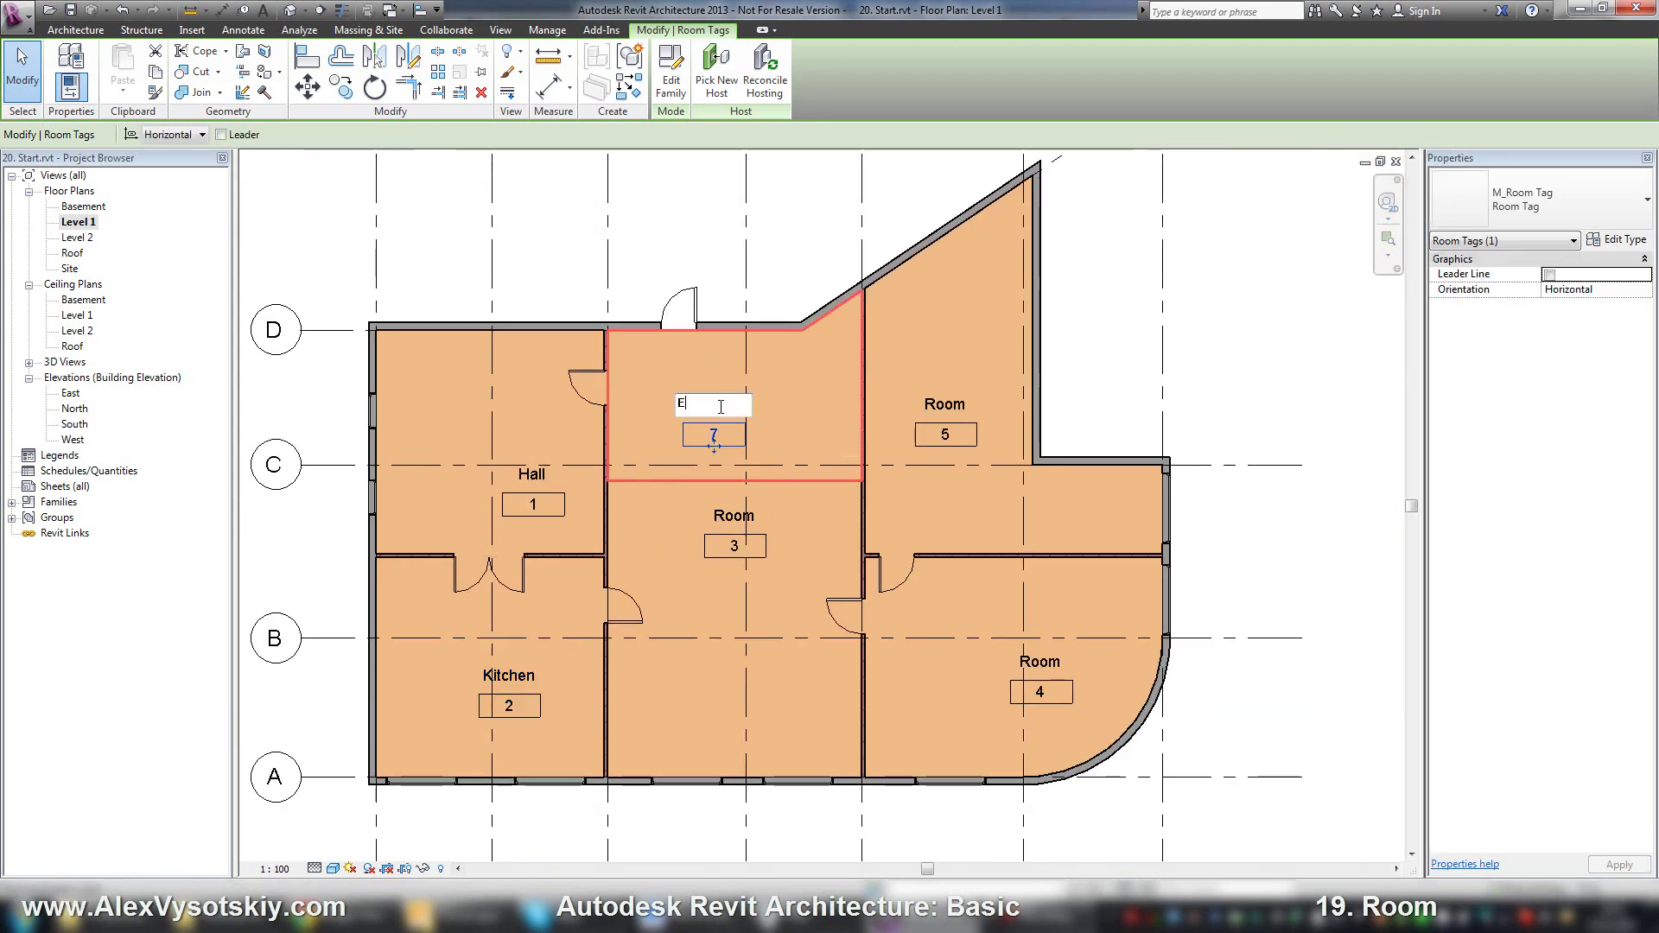
{"action": "type", "text": "Entrance"}
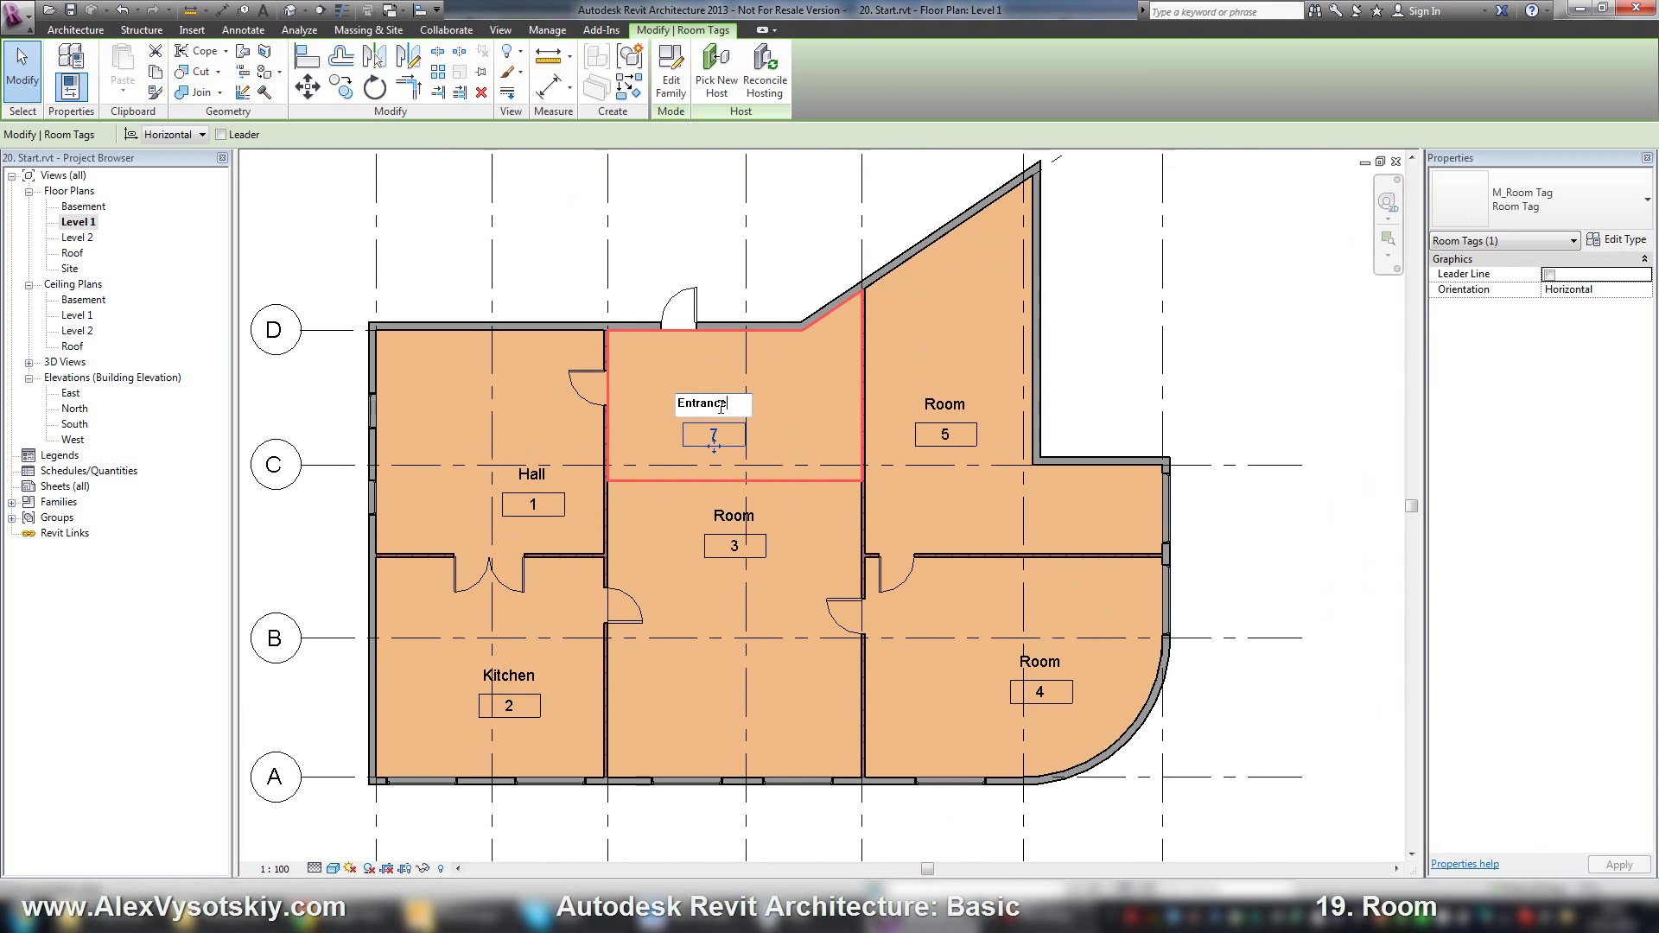
{"action": "key", "text": "Return"}
{"action": "middle_click_drag", "start_coordinate": [721, 489], "coordinate": [714, 443]}
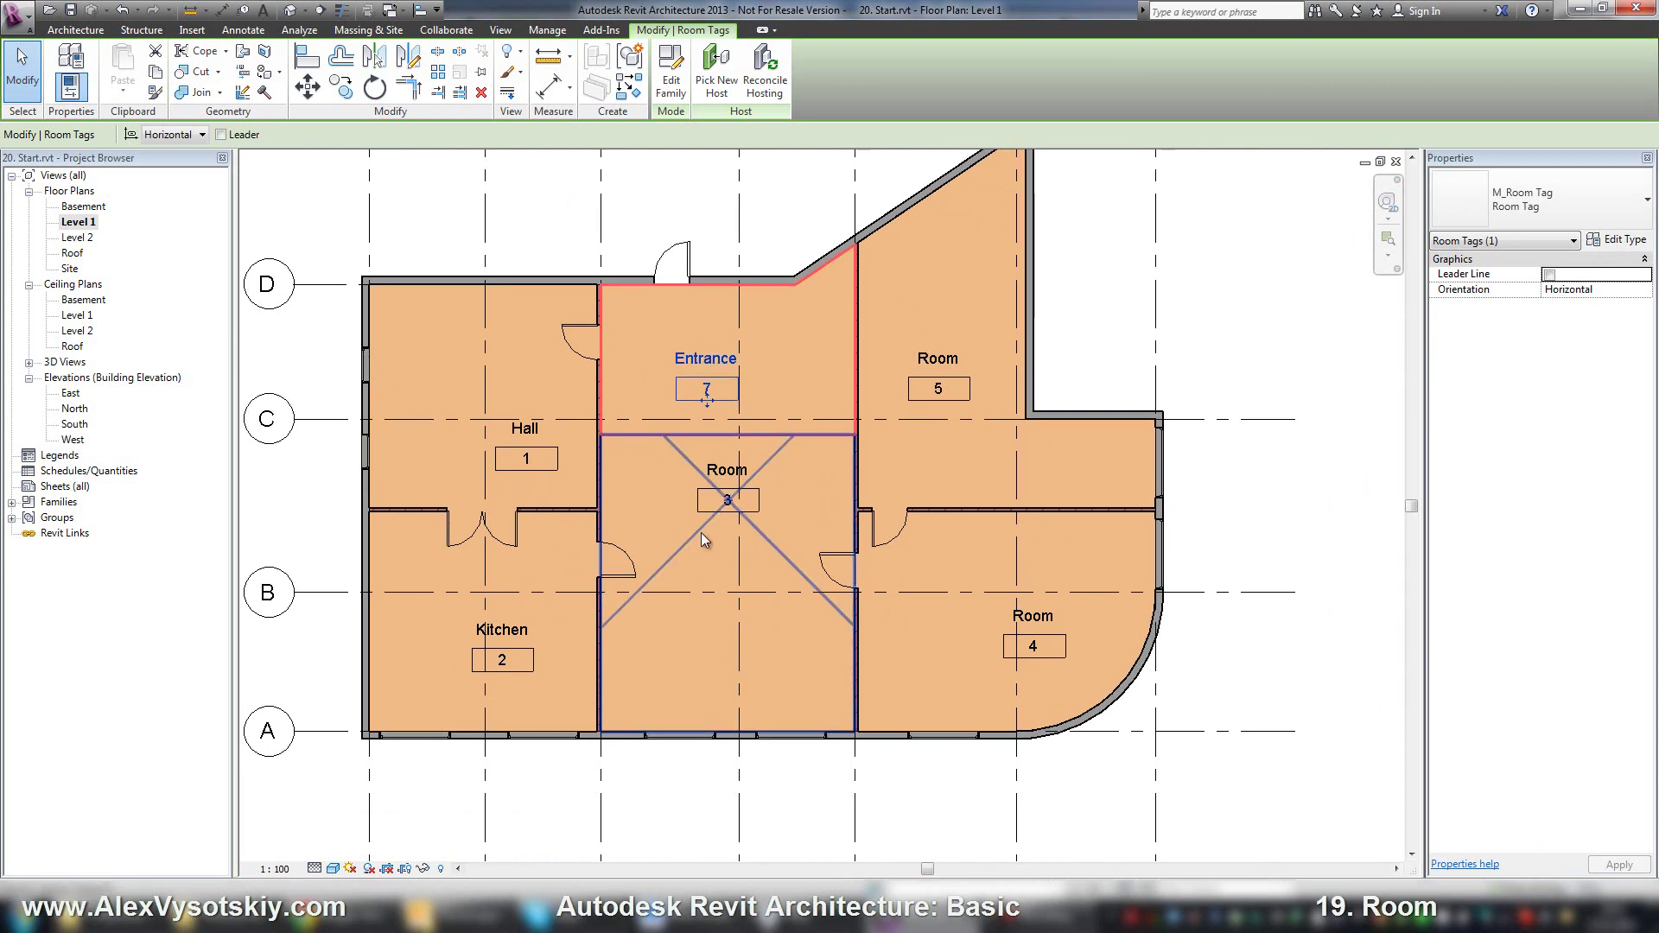
{"action": "middle_click_drag", "start_coordinate": [775, 606], "coordinate": [675, 614]}
{"action": "key", "text": "Escape"}
{"action": "left_click", "coordinate": [498, 439]}
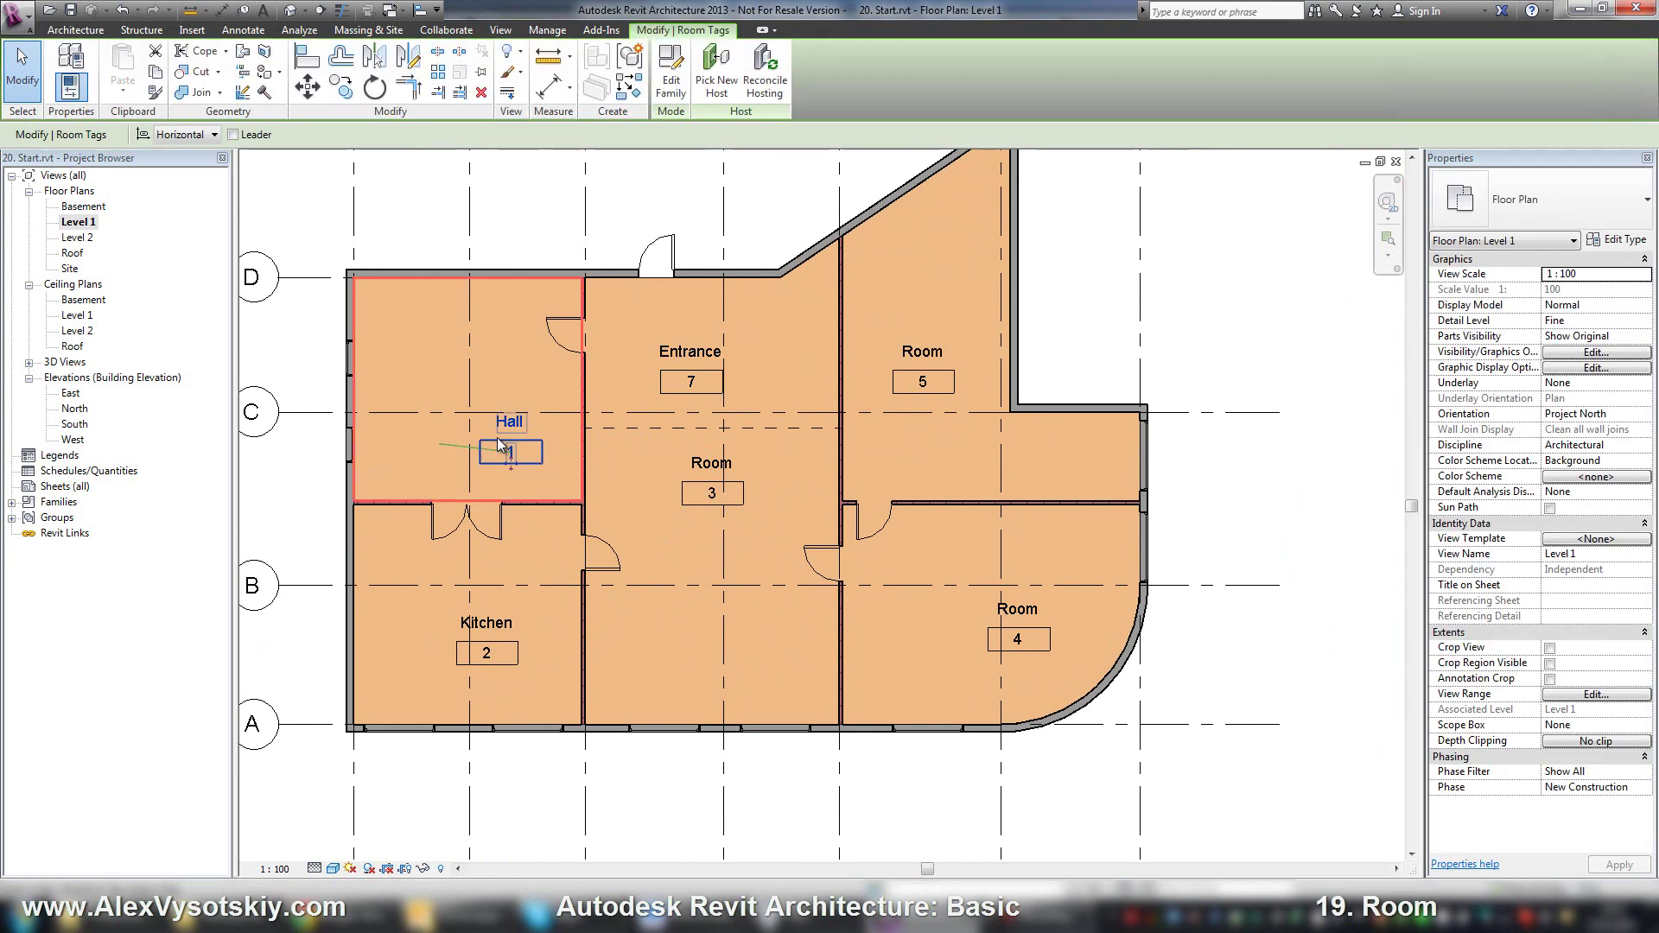
{"action": "left_click", "coordinate": [498, 639], "text": "ctrl"}
{"action": "left_click", "coordinate": [688, 370]}
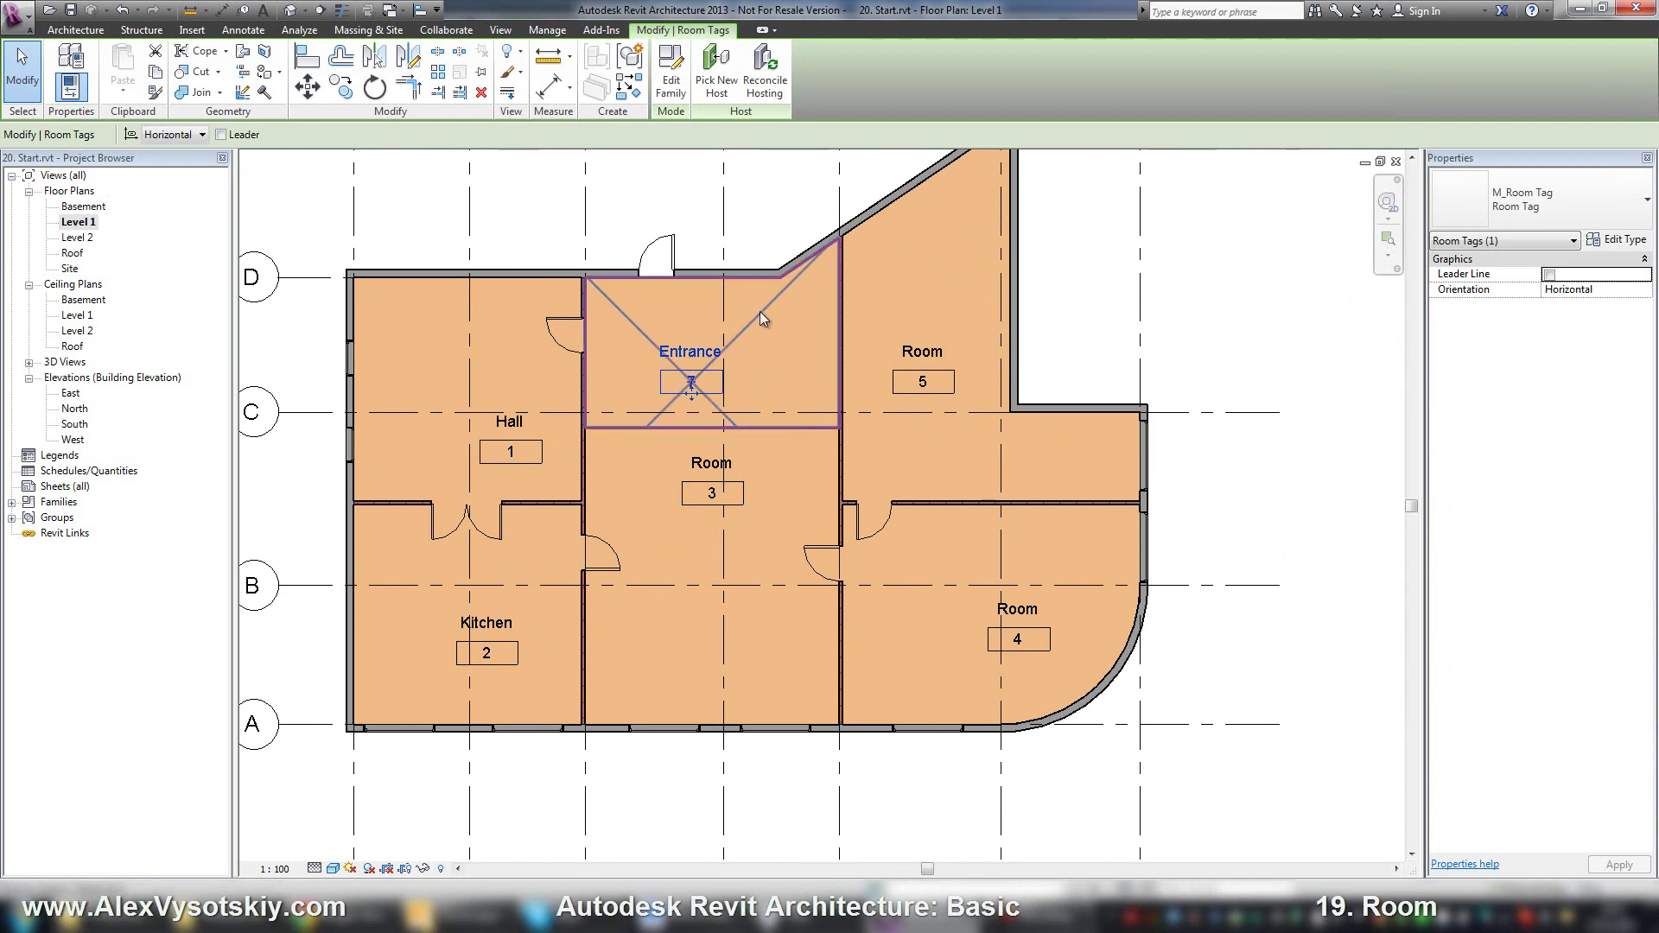
{"action": "left_click", "coordinate": [671, 74]}
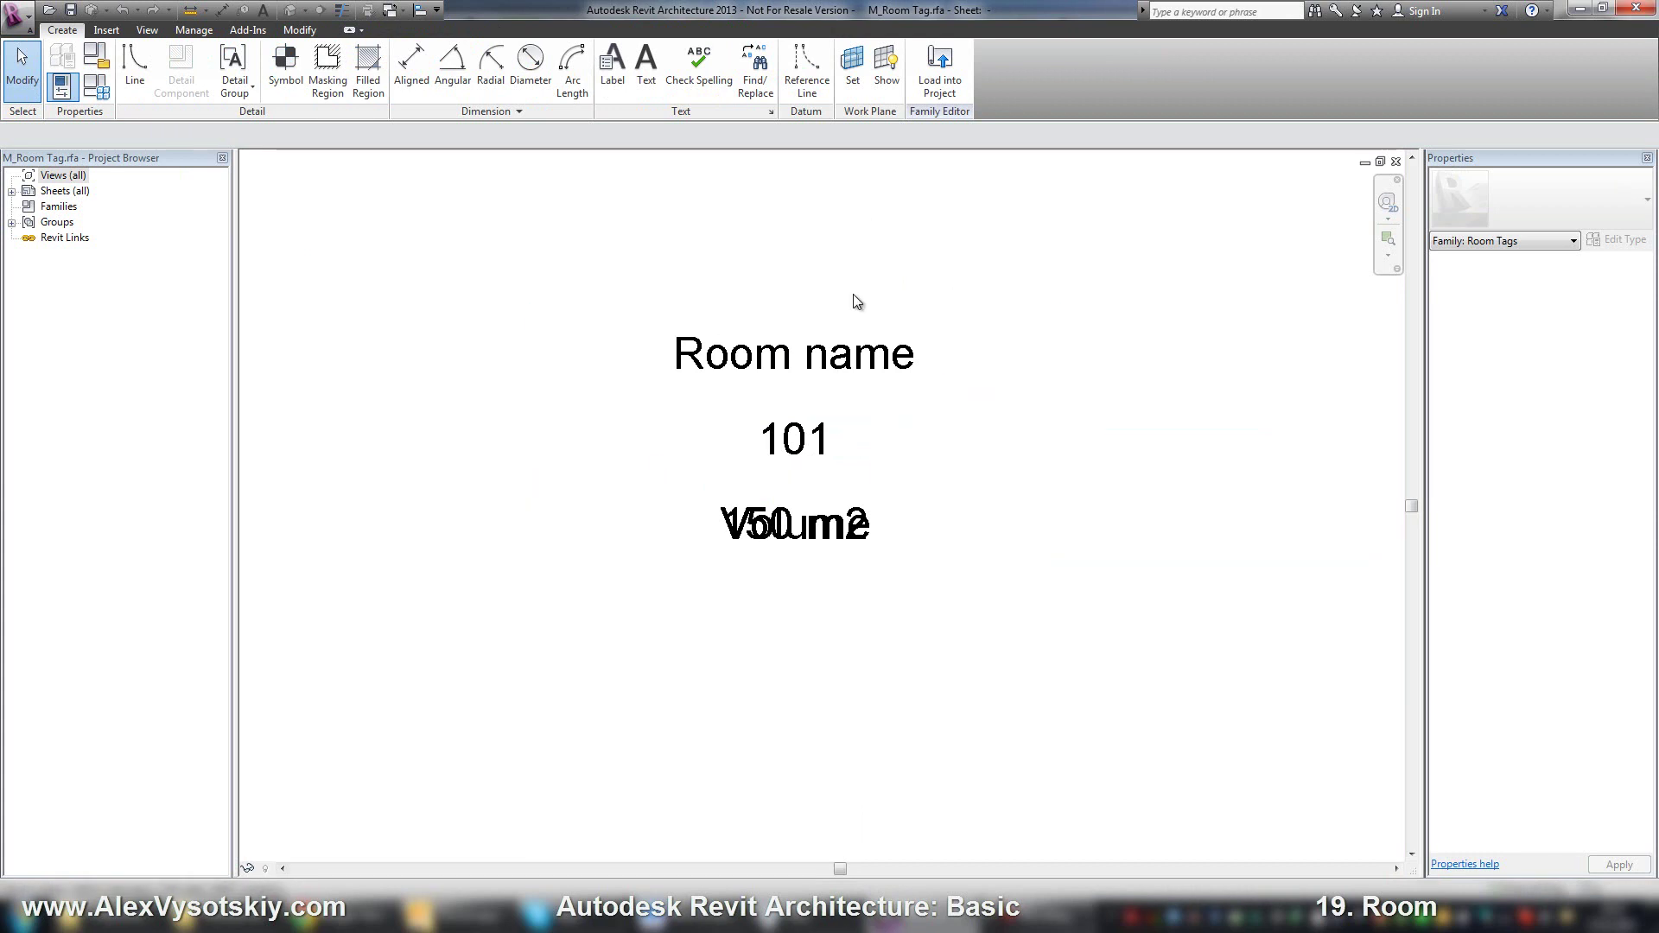
{"action": "left_click", "coordinate": [1395, 161]}
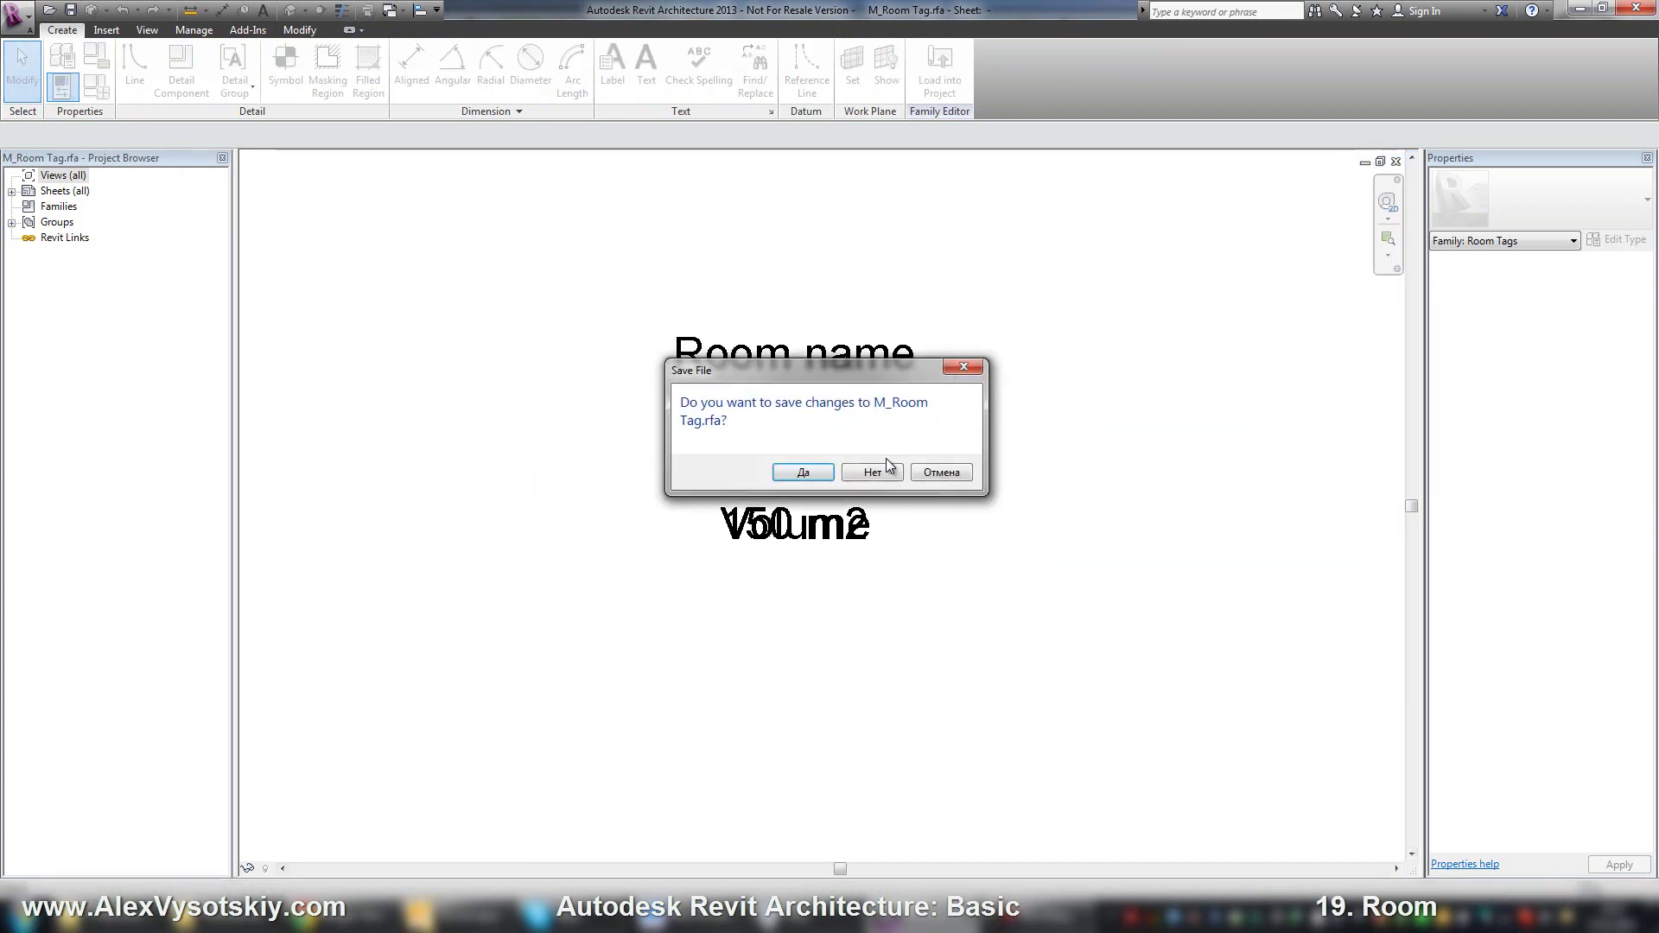
{"action": "left_click", "coordinate": [817, 470]}
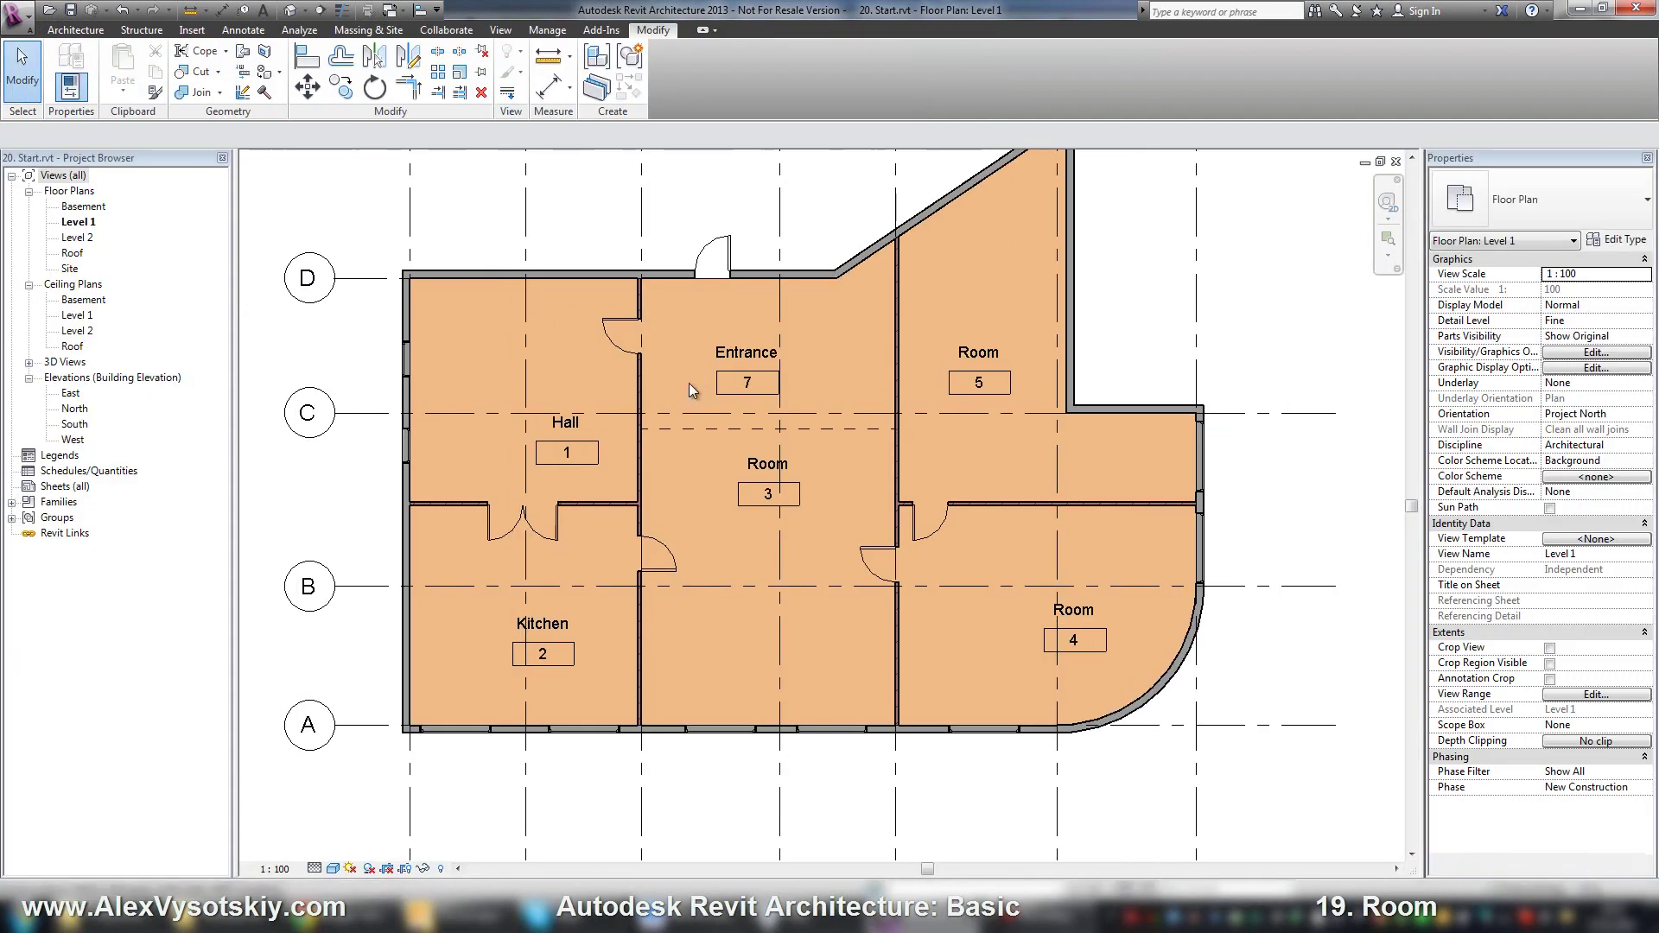
Step: Check room 7's tag reads Entrance, then select the room to verify its Name property
{"action": "left_click", "coordinate": [754, 352]}
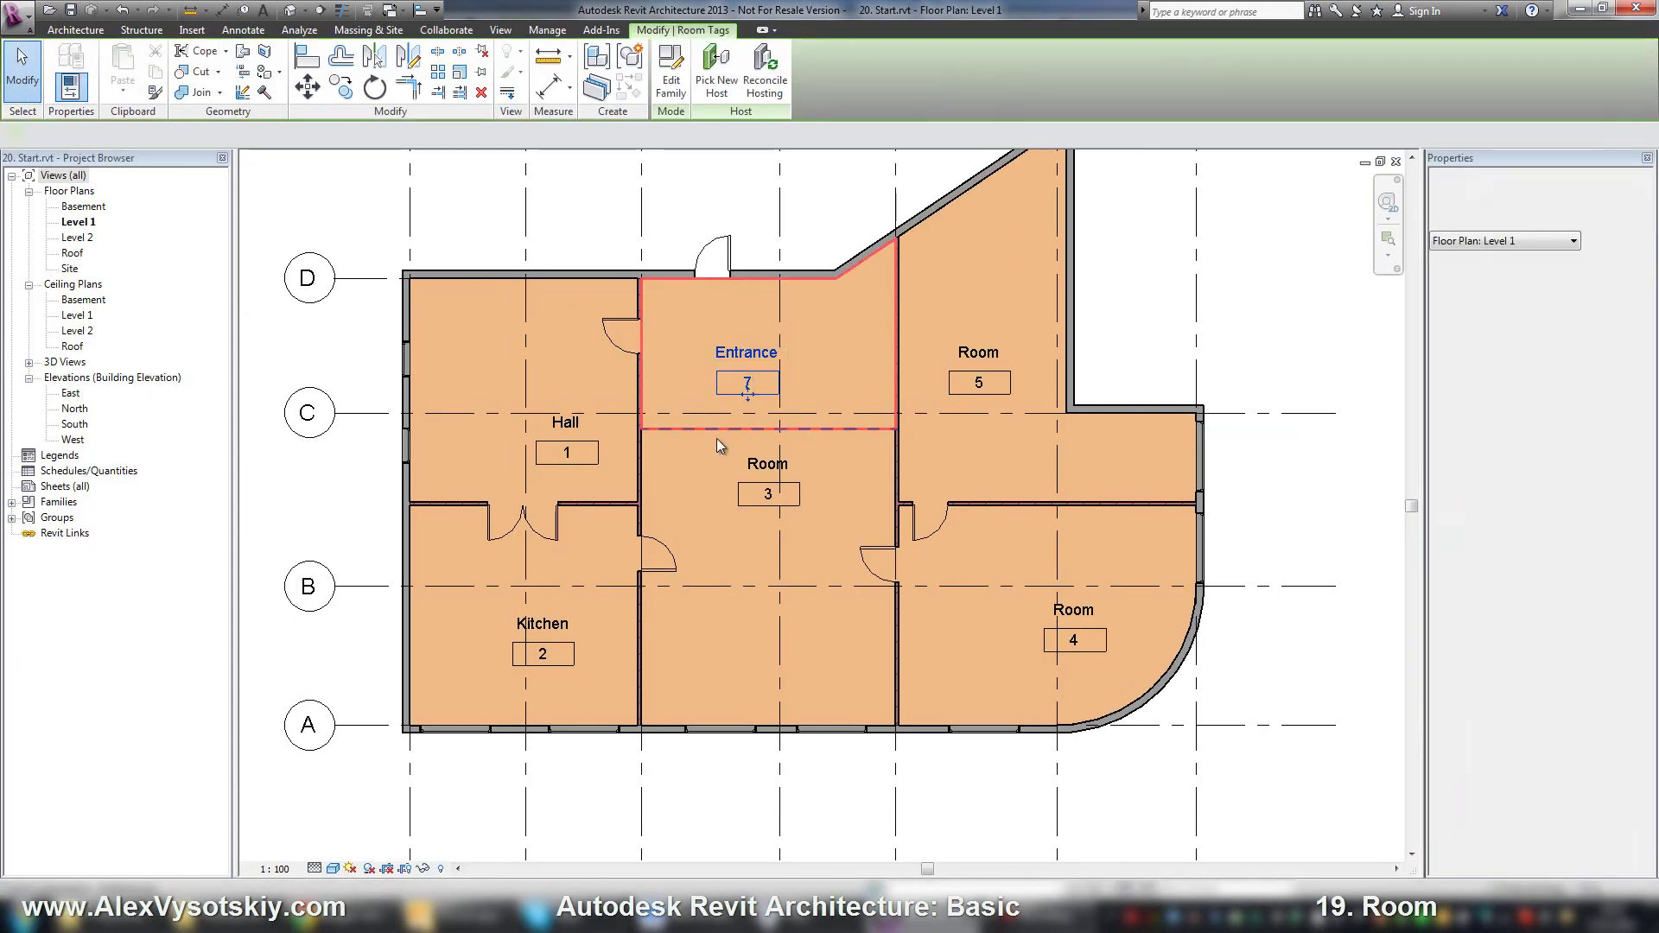
{"action": "left_click", "coordinate": [743, 354]}
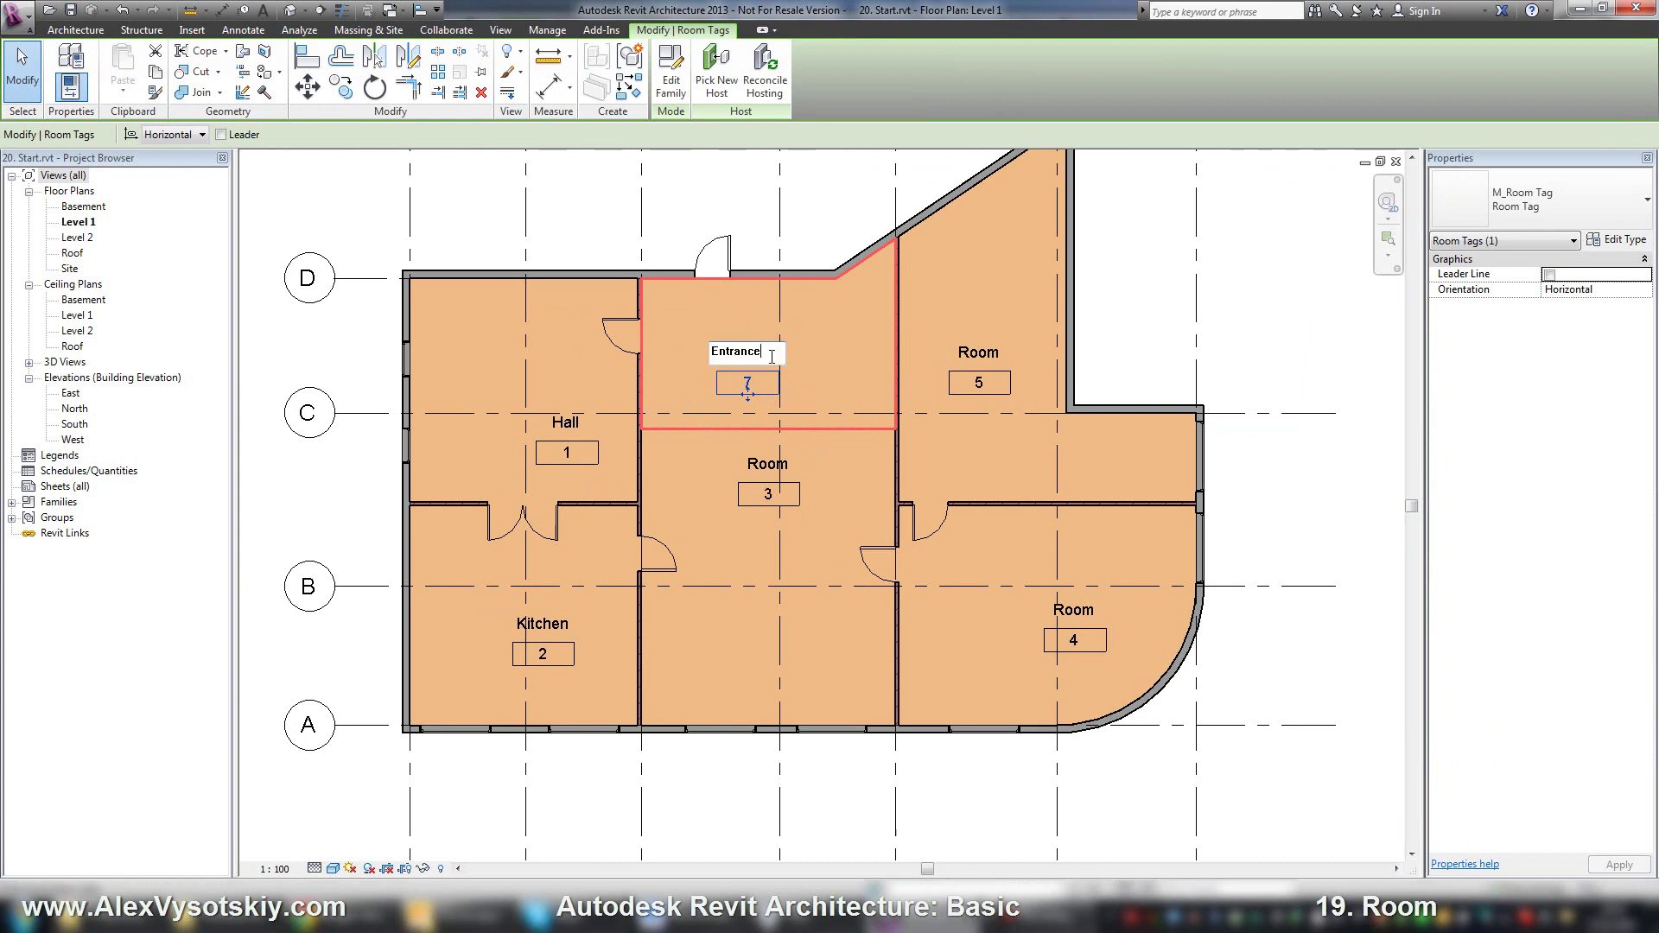
{"action": "left_click", "coordinate": [833, 344]}
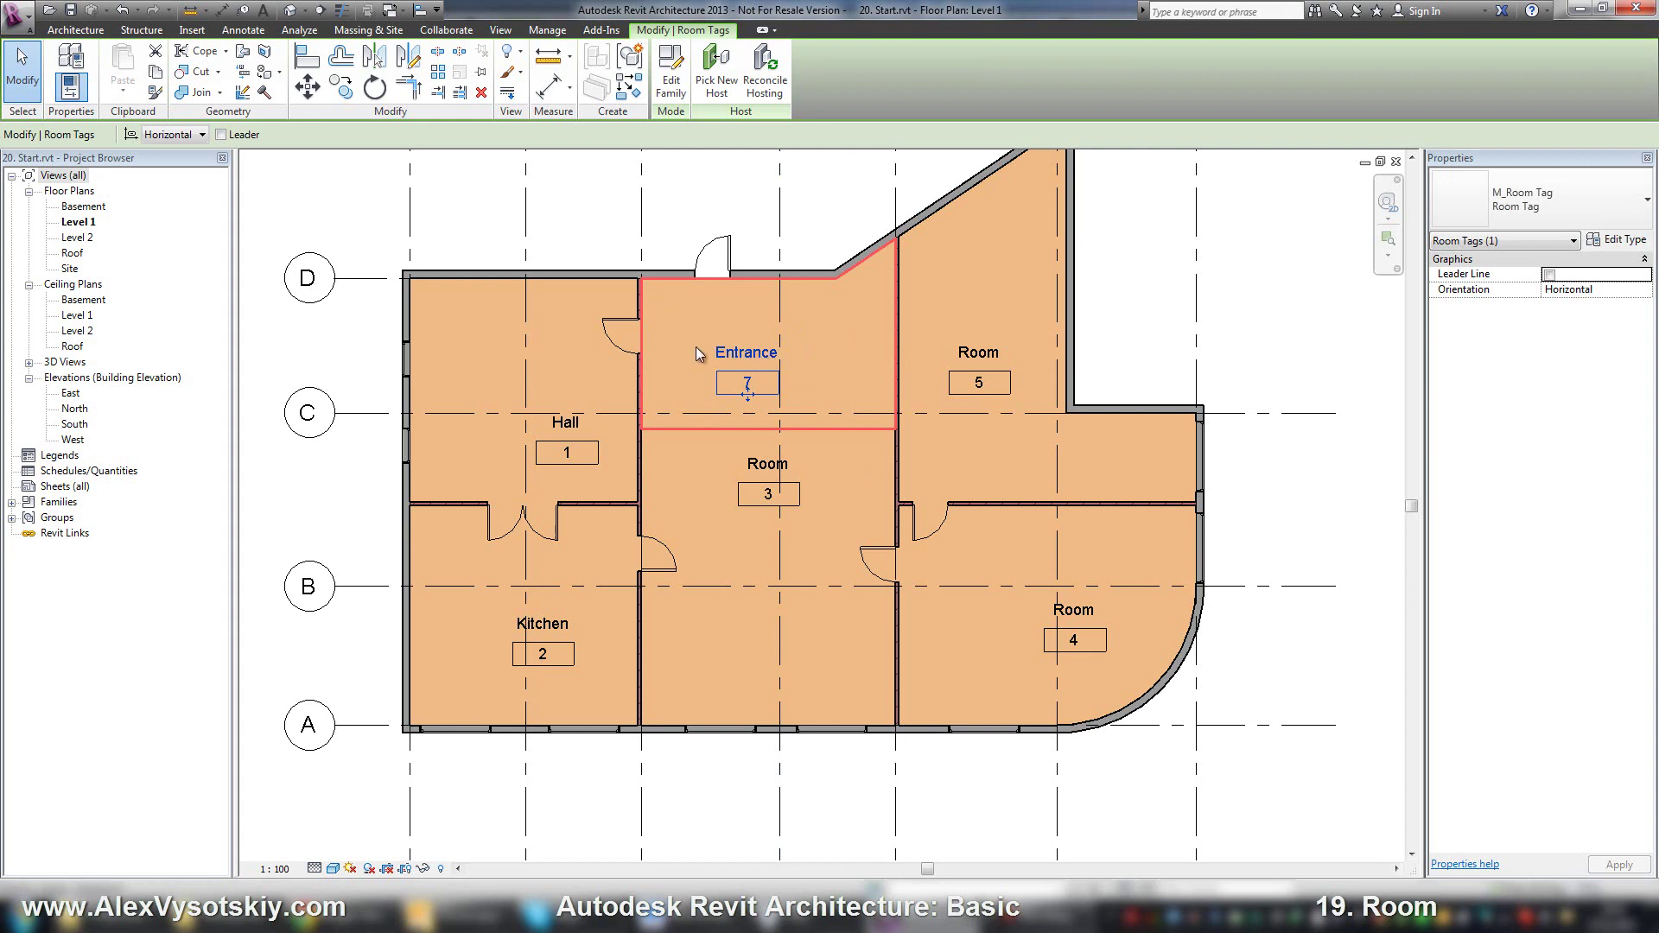
{"action": "left_click", "coordinate": [802, 324]}
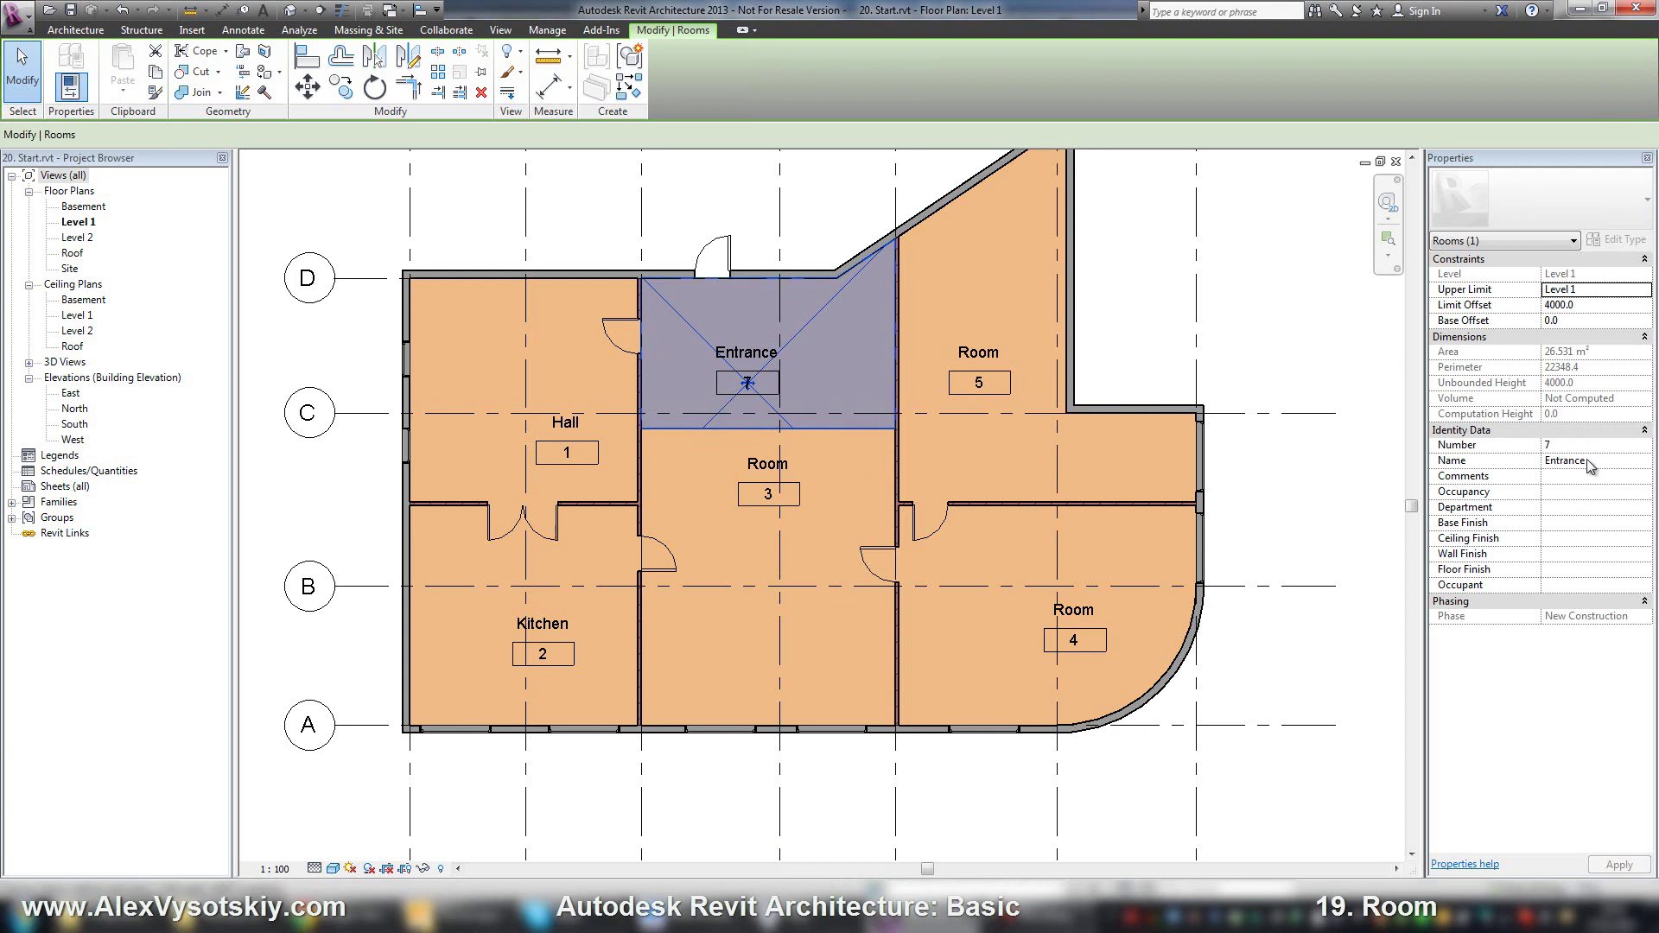
Step: Move the Entrance, Room 5 and Hall tags higher within their rooms
{"action": "left_click_drag", "start_coordinate": [758, 363], "coordinate": [750, 339]}
{"action": "left_click", "coordinate": [977, 392]}
{"action": "left_click_drag", "start_coordinate": [978, 392], "coordinate": [974, 377]}
{"action": "left_click", "coordinate": [578, 432]}
{"action": "left_click_drag", "start_coordinate": [574, 465], "coordinate": [490, 372]}
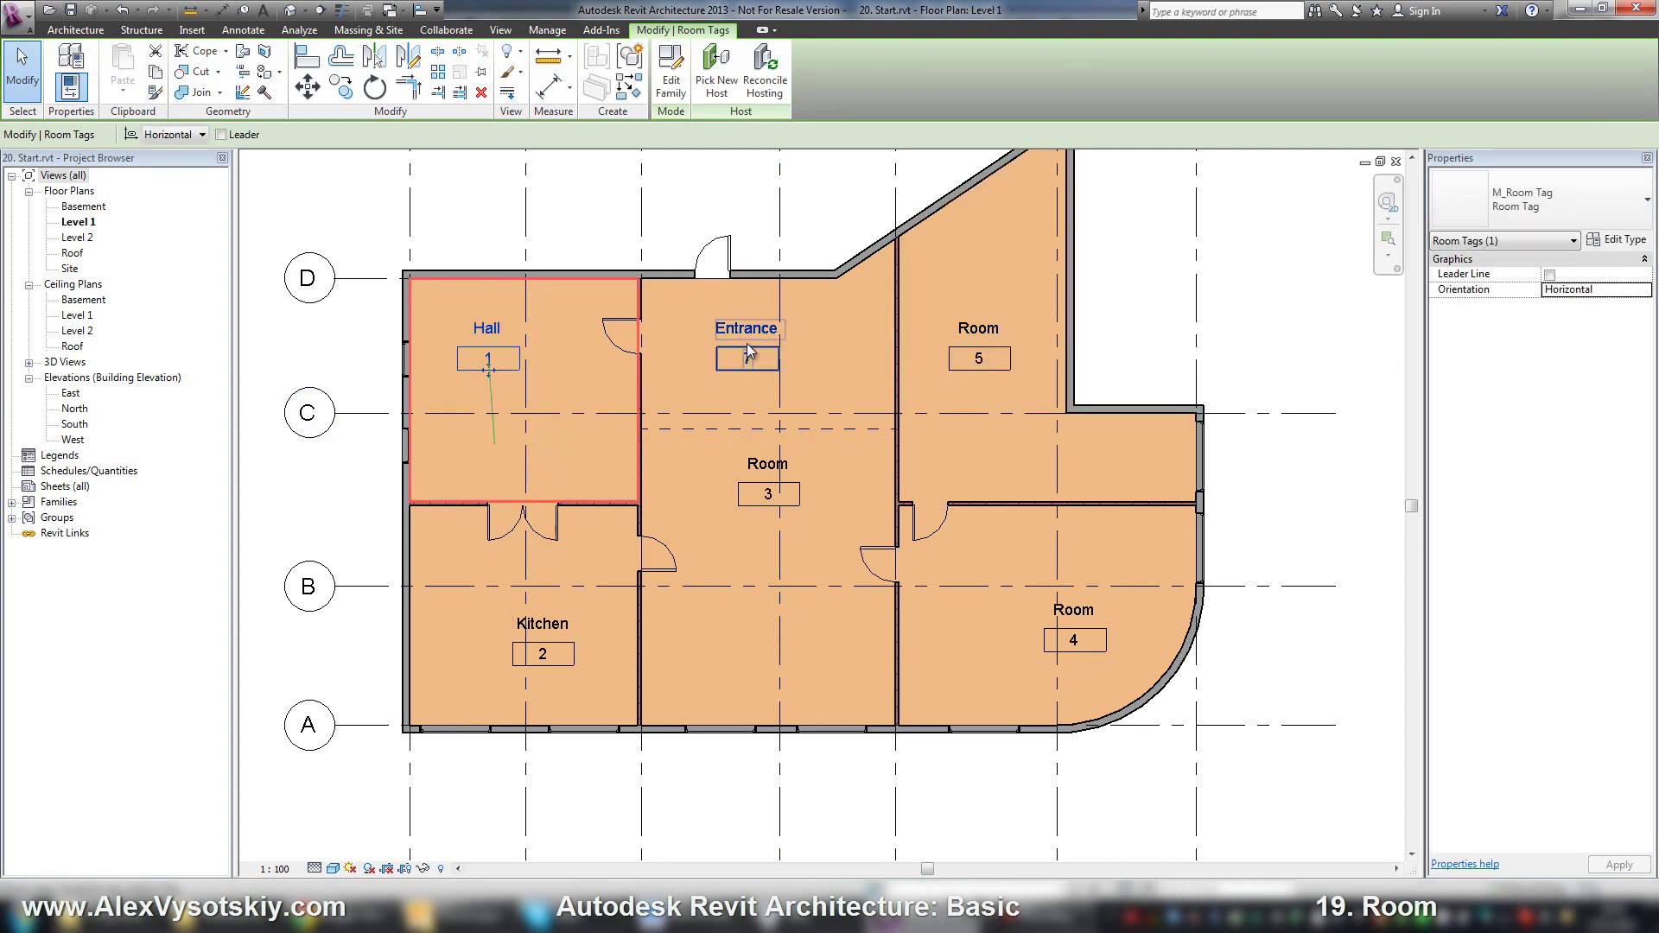
Step: Pick the room tags one by one into a selection, then clear it
{"action": "left_click", "coordinate": [748, 355], "text": "ctrl"}
{"action": "left_click", "coordinate": [979, 358], "text": "ctrl"}
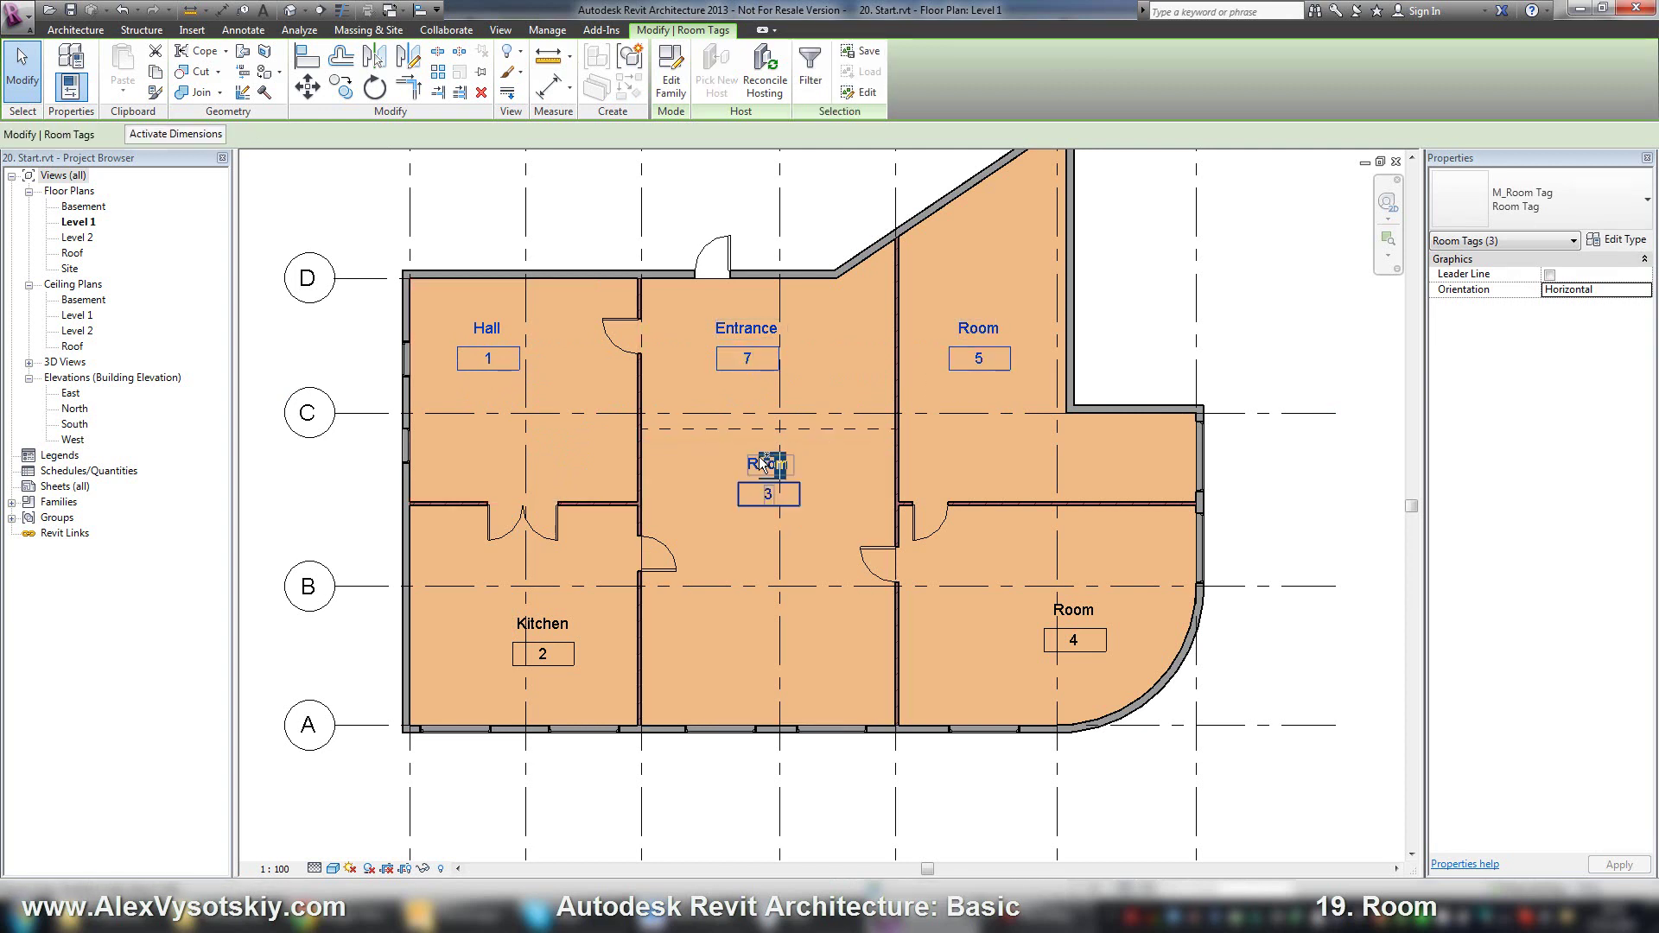
{"action": "left_click", "coordinate": [710, 495], "text": "ctrl"}
{"action": "left_click", "coordinate": [553, 657], "text": "ctrl"}
{"action": "left_click", "coordinate": [1081, 640], "text": "ctrl"}
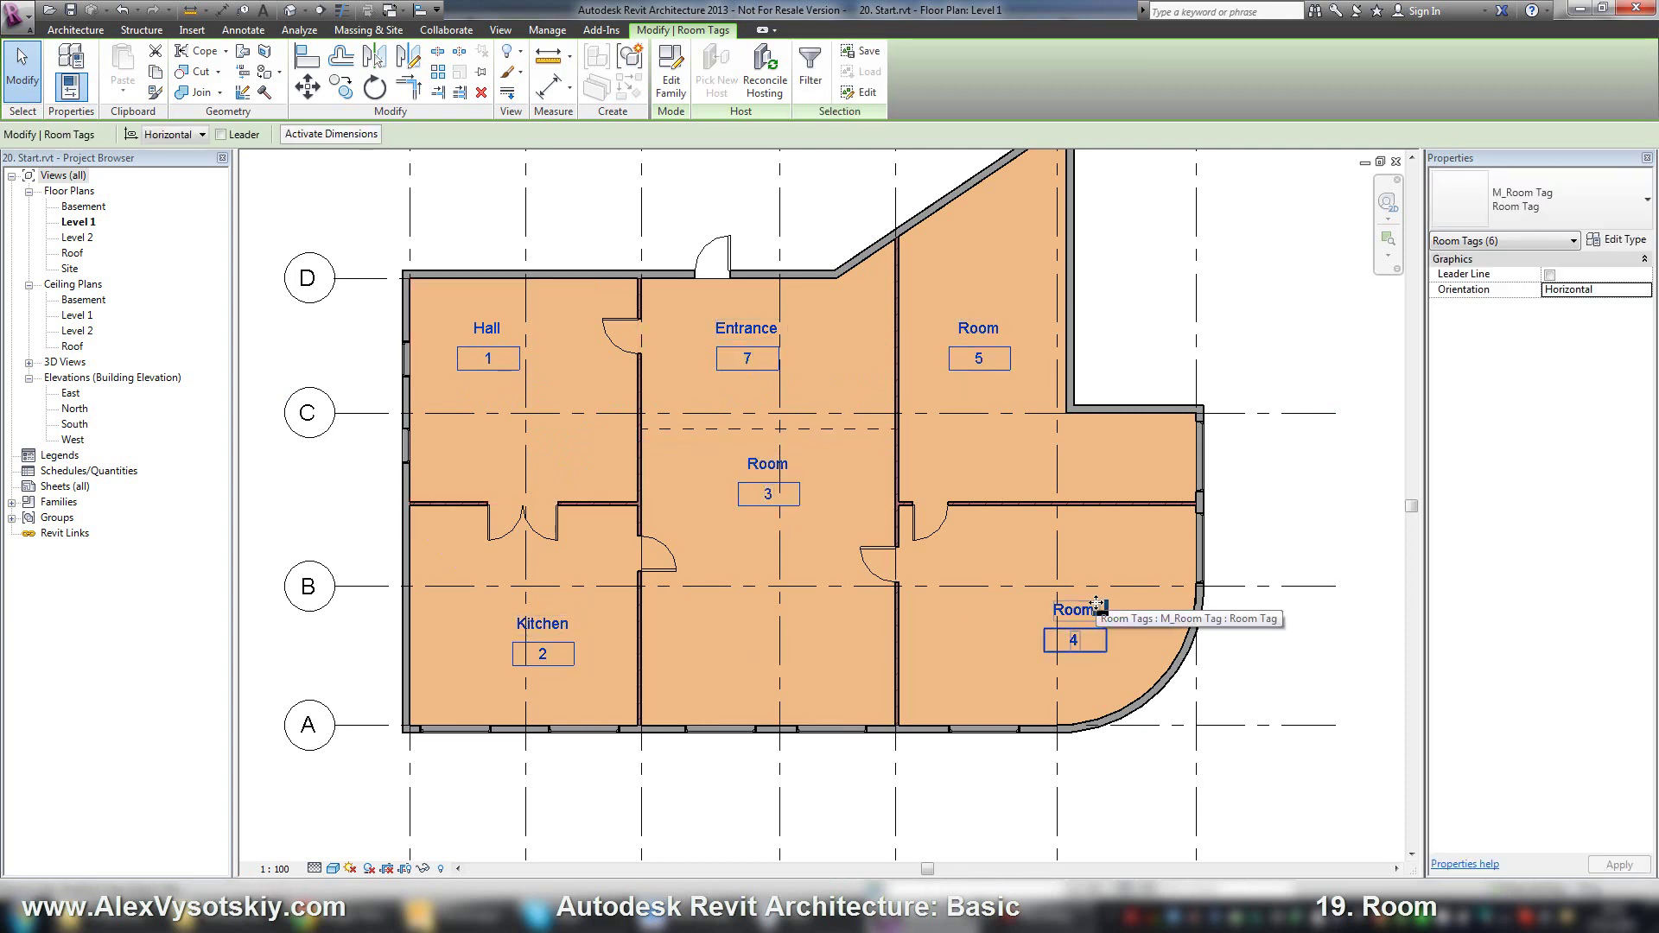
{"action": "left_click", "coordinate": [941, 318]}
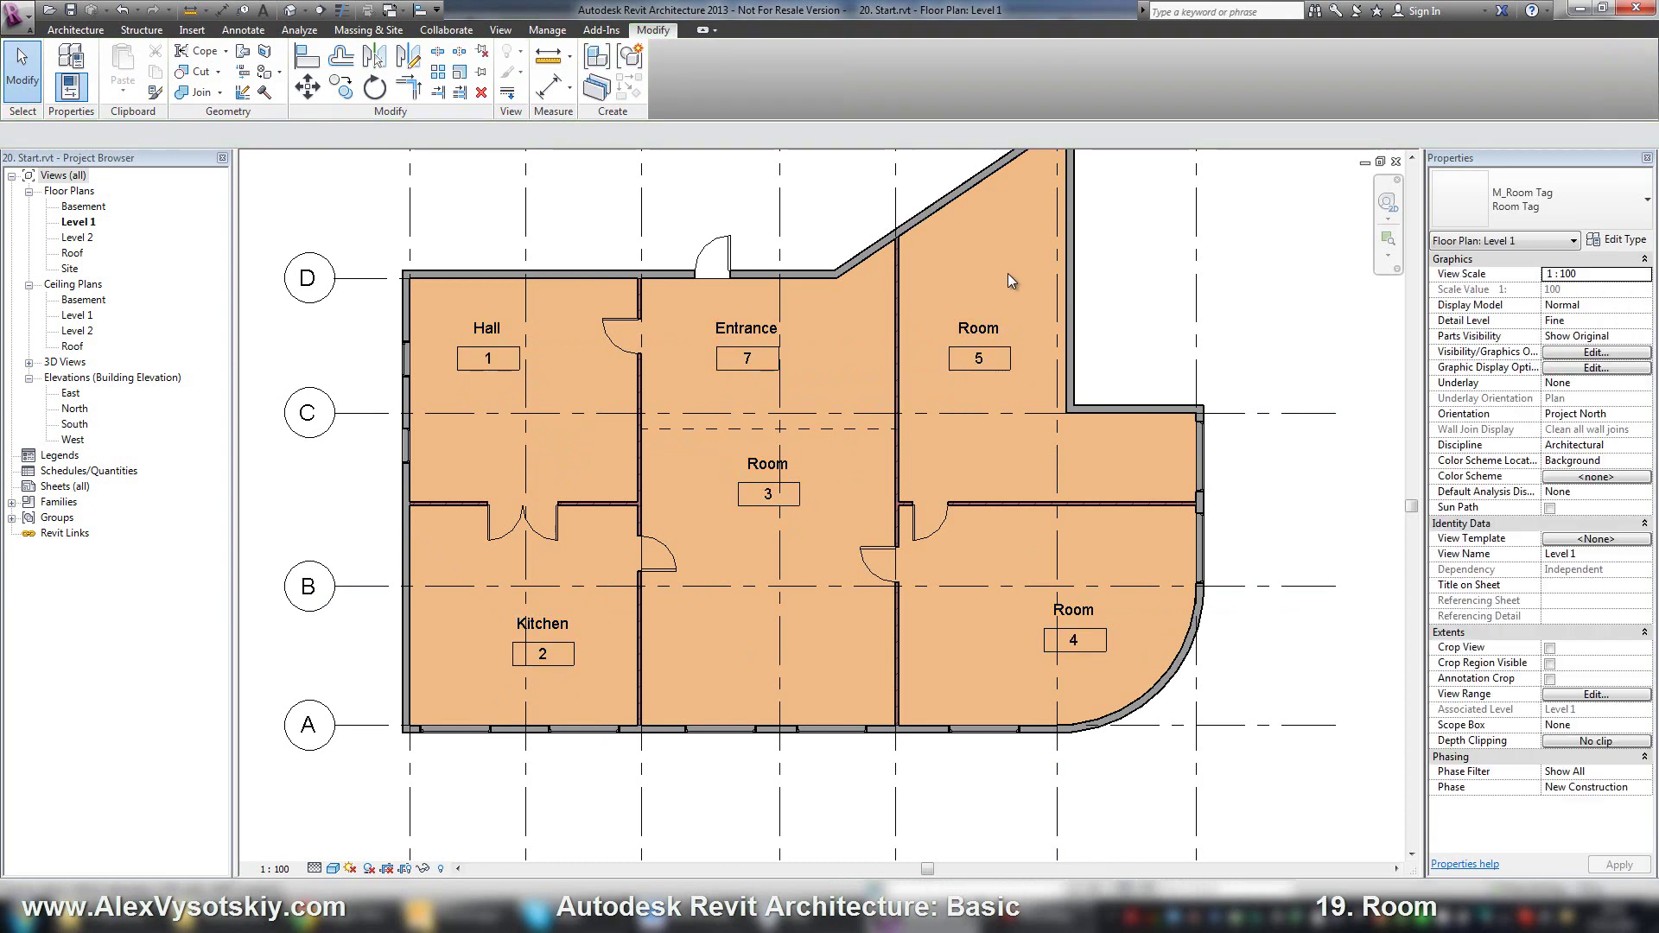
{"action": "left_click", "coordinate": [500, 344]}
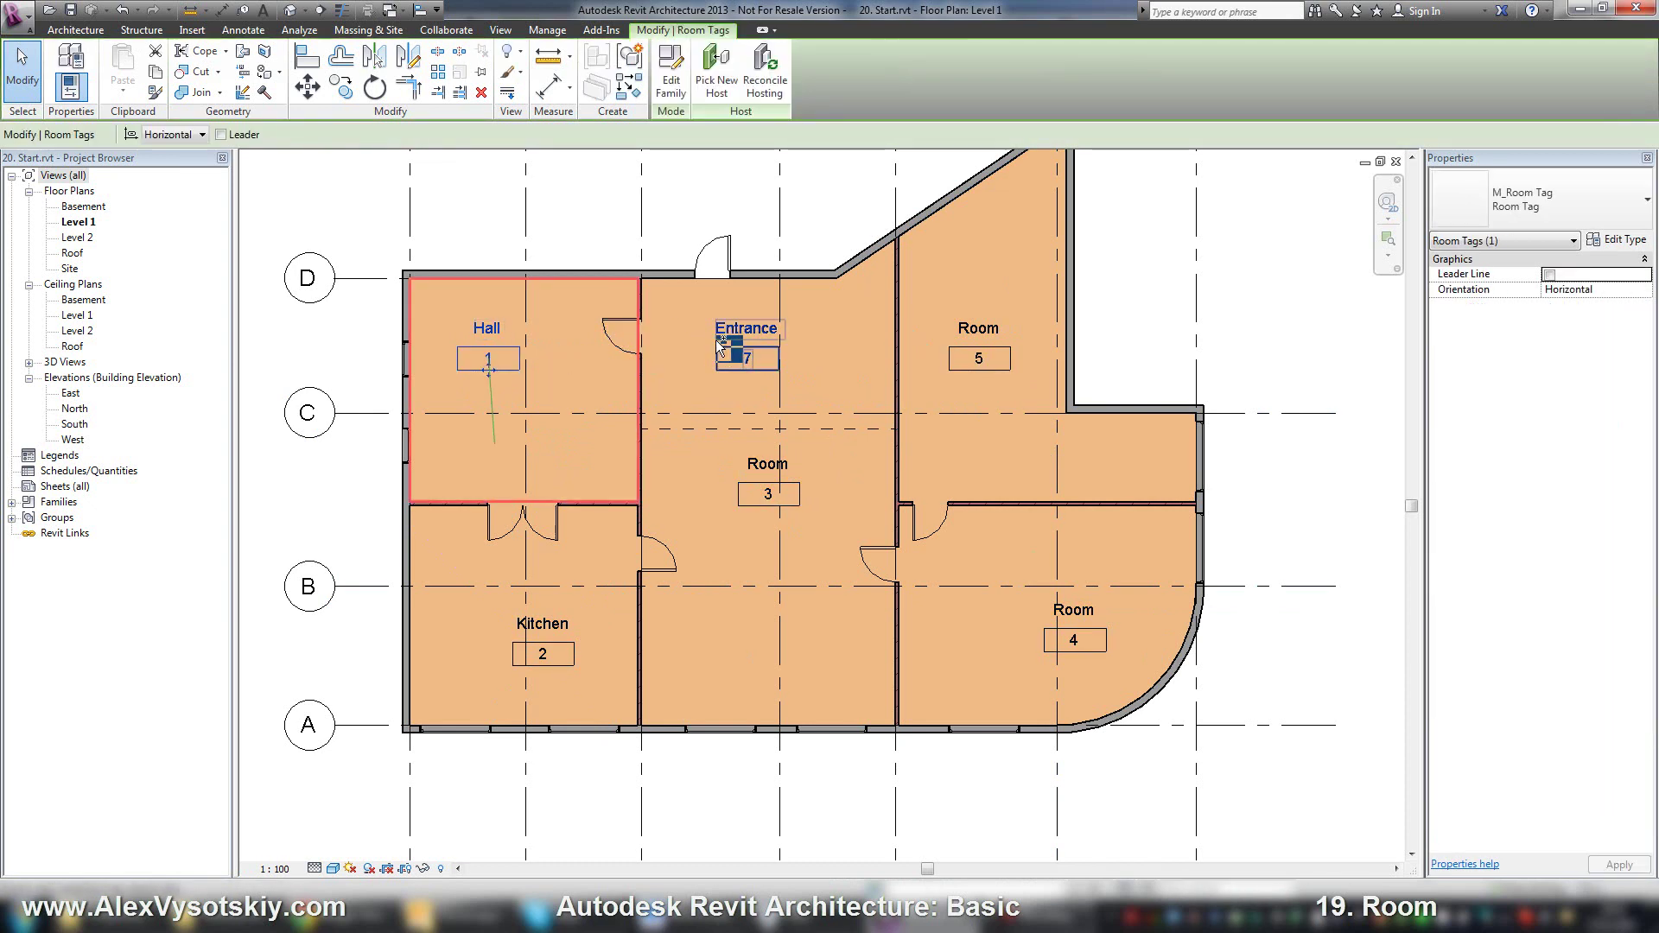
{"action": "left_click", "coordinate": [749, 354], "text": "ctrl"}
{"action": "left_click", "coordinate": [990, 350], "text": "ctrl"}
{"action": "left_click", "coordinate": [1091, 610], "text": "ctrl"}
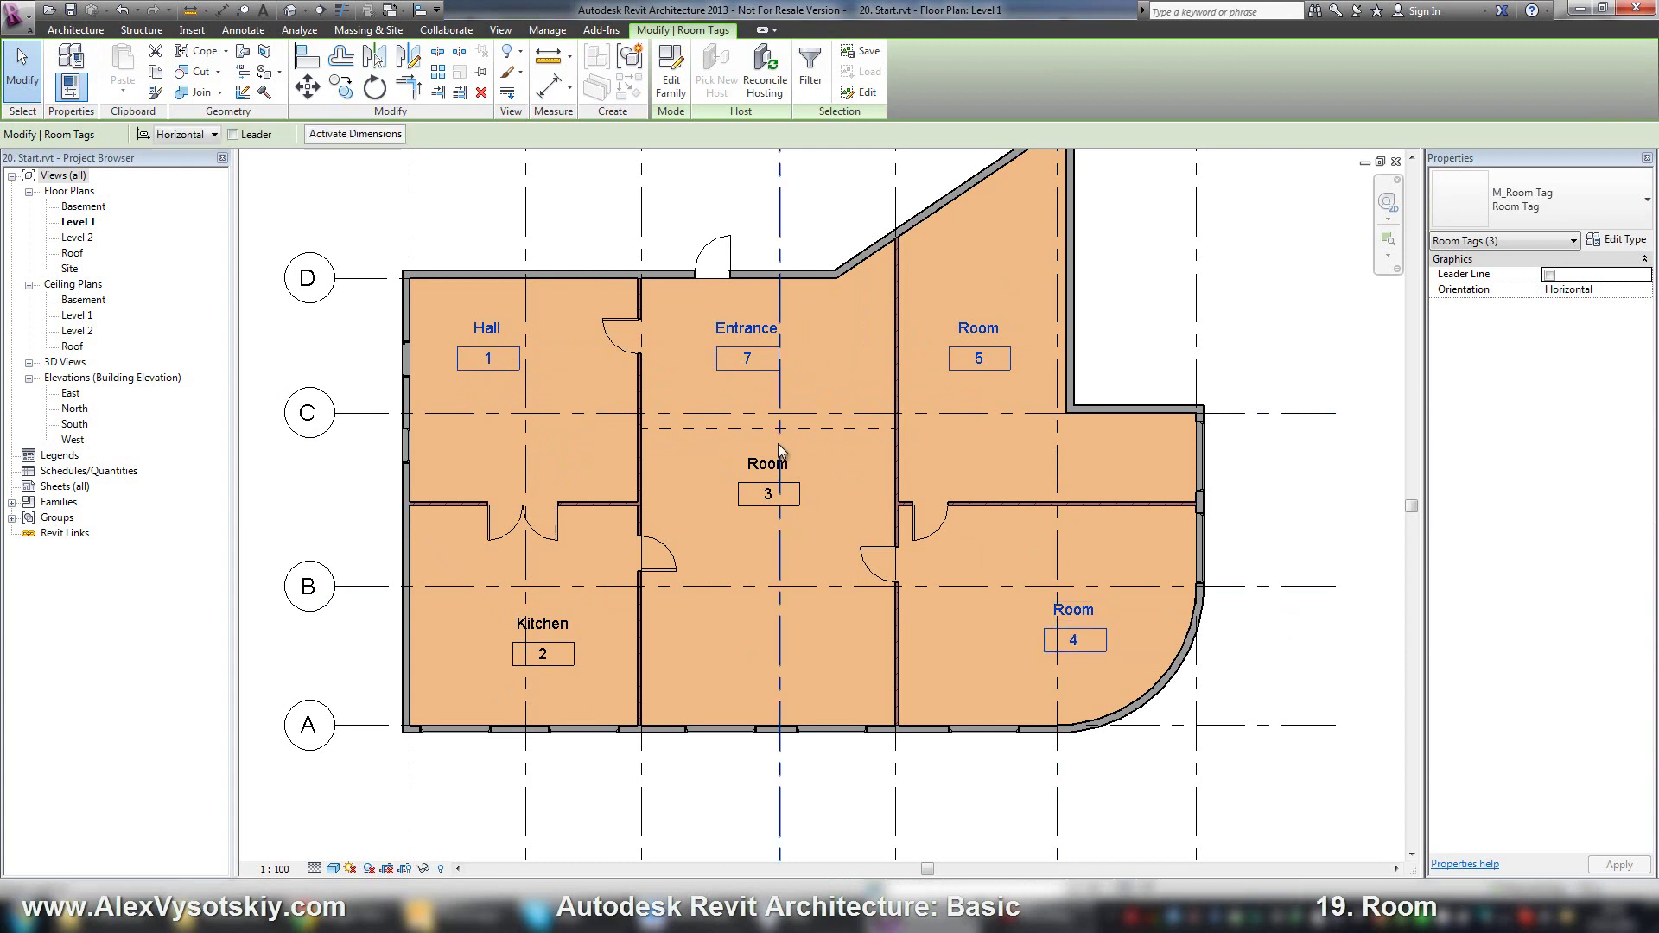
{"action": "left_click", "coordinate": [828, 359]}
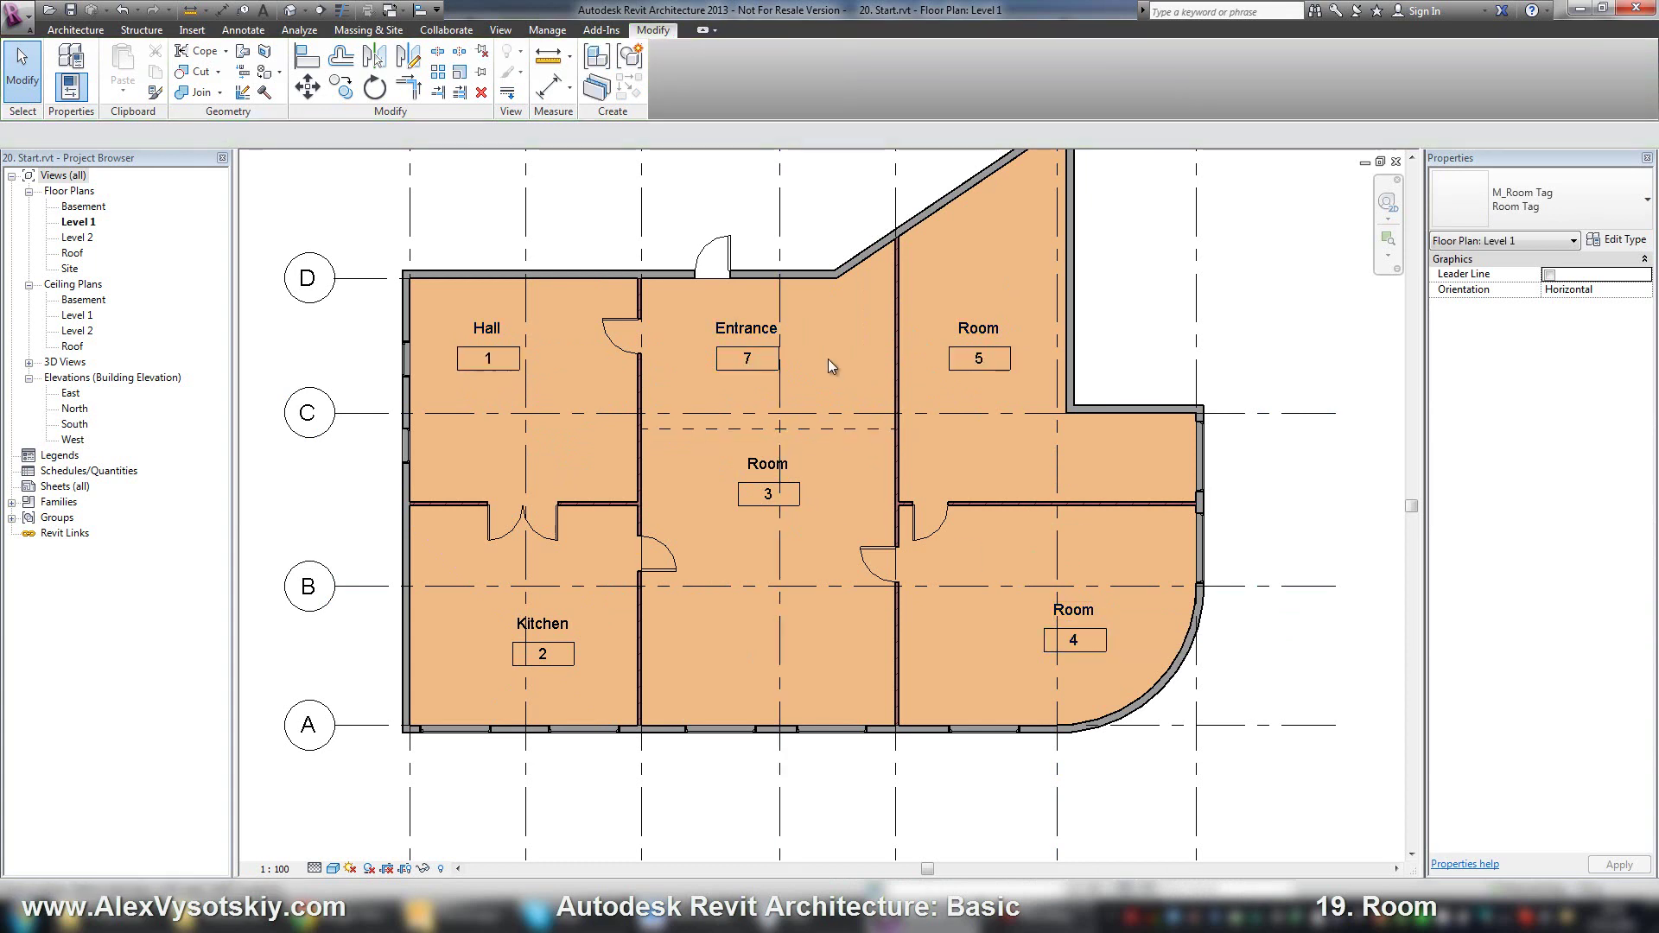
Step: Select all room tag instances visible in view, then window-select the whole floor plan
{"action": "left_click", "coordinate": [743, 332]}
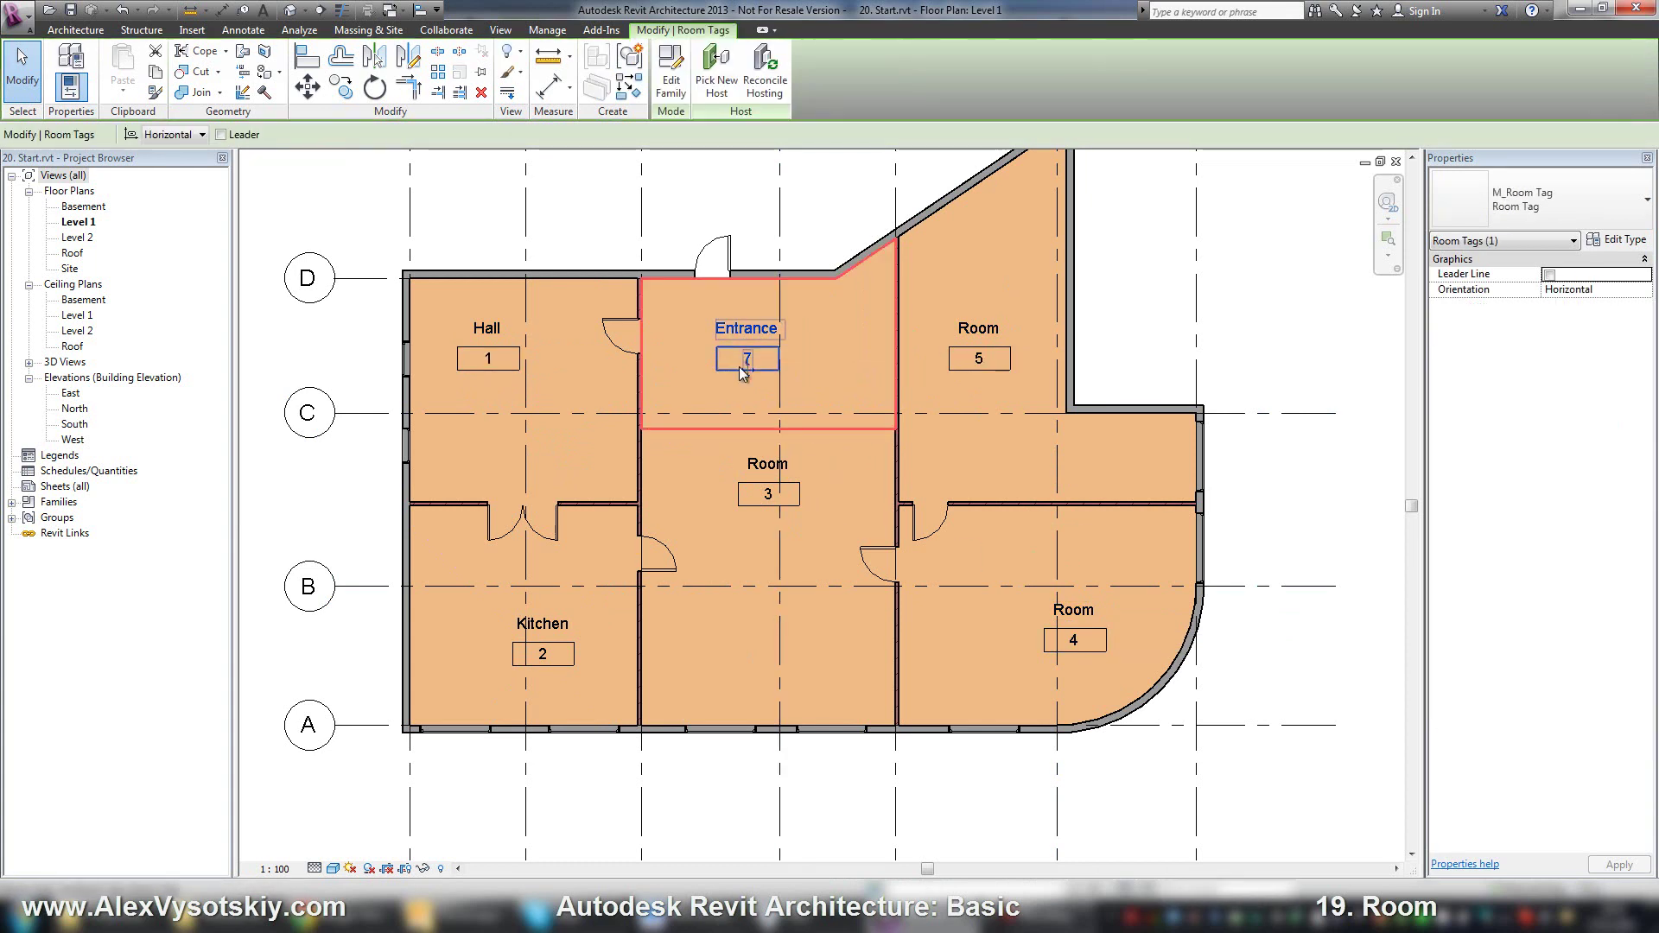
{"action": "right_click", "coordinate": [733, 329]}
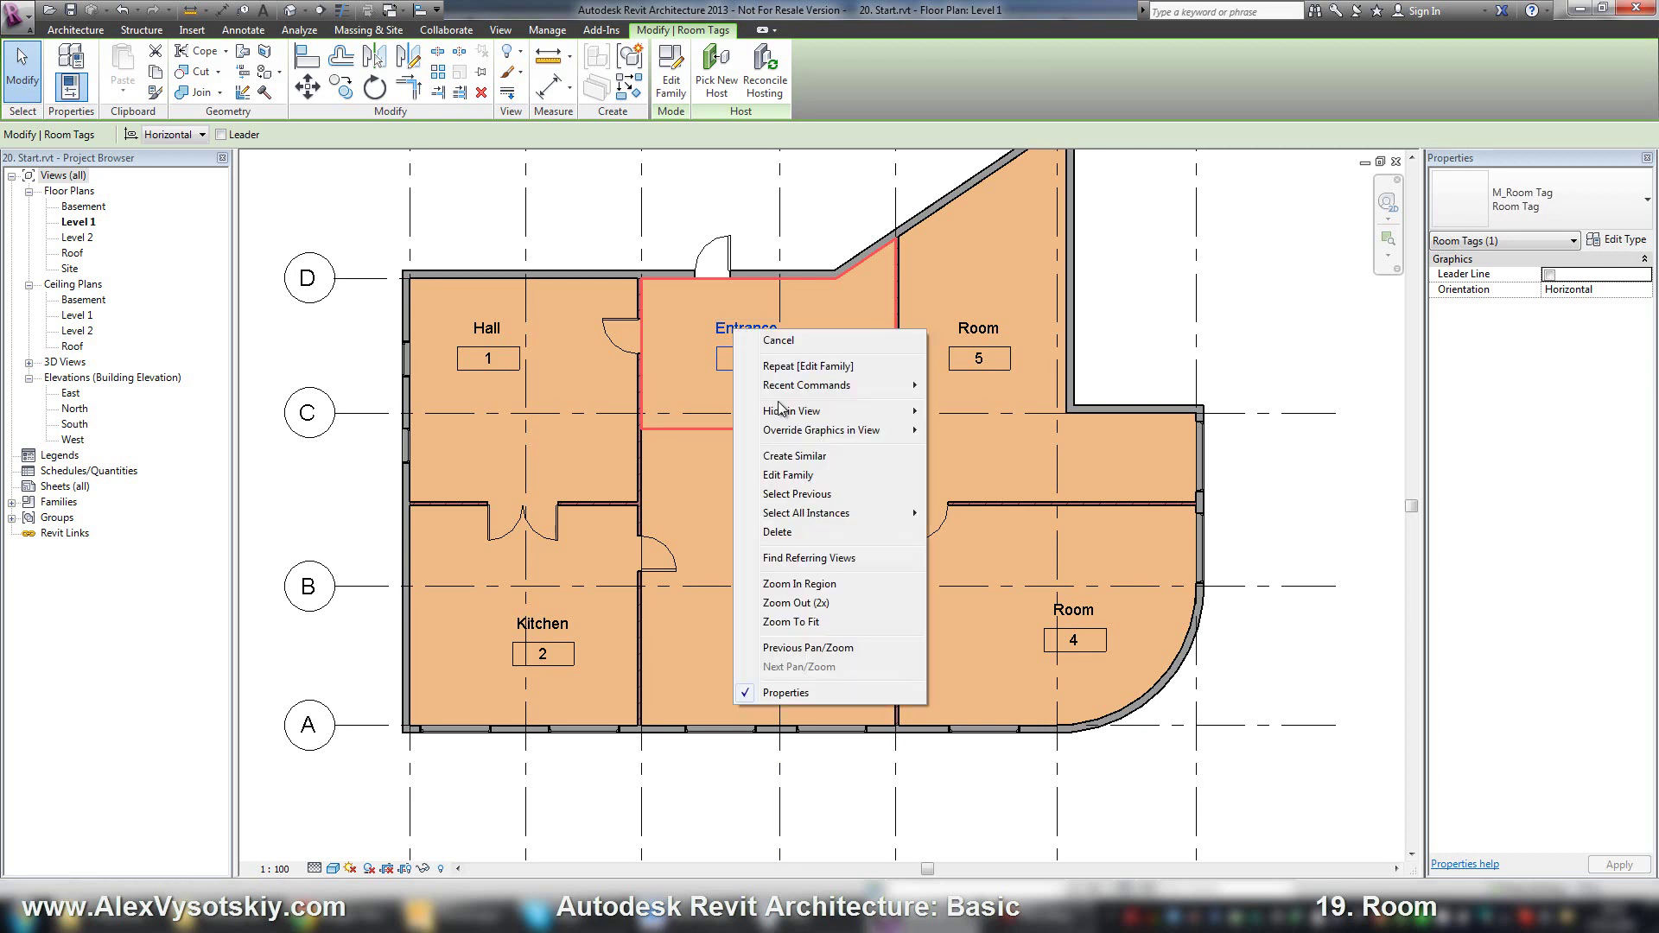
{"action": "mouse_move", "coordinate": [815, 517]}
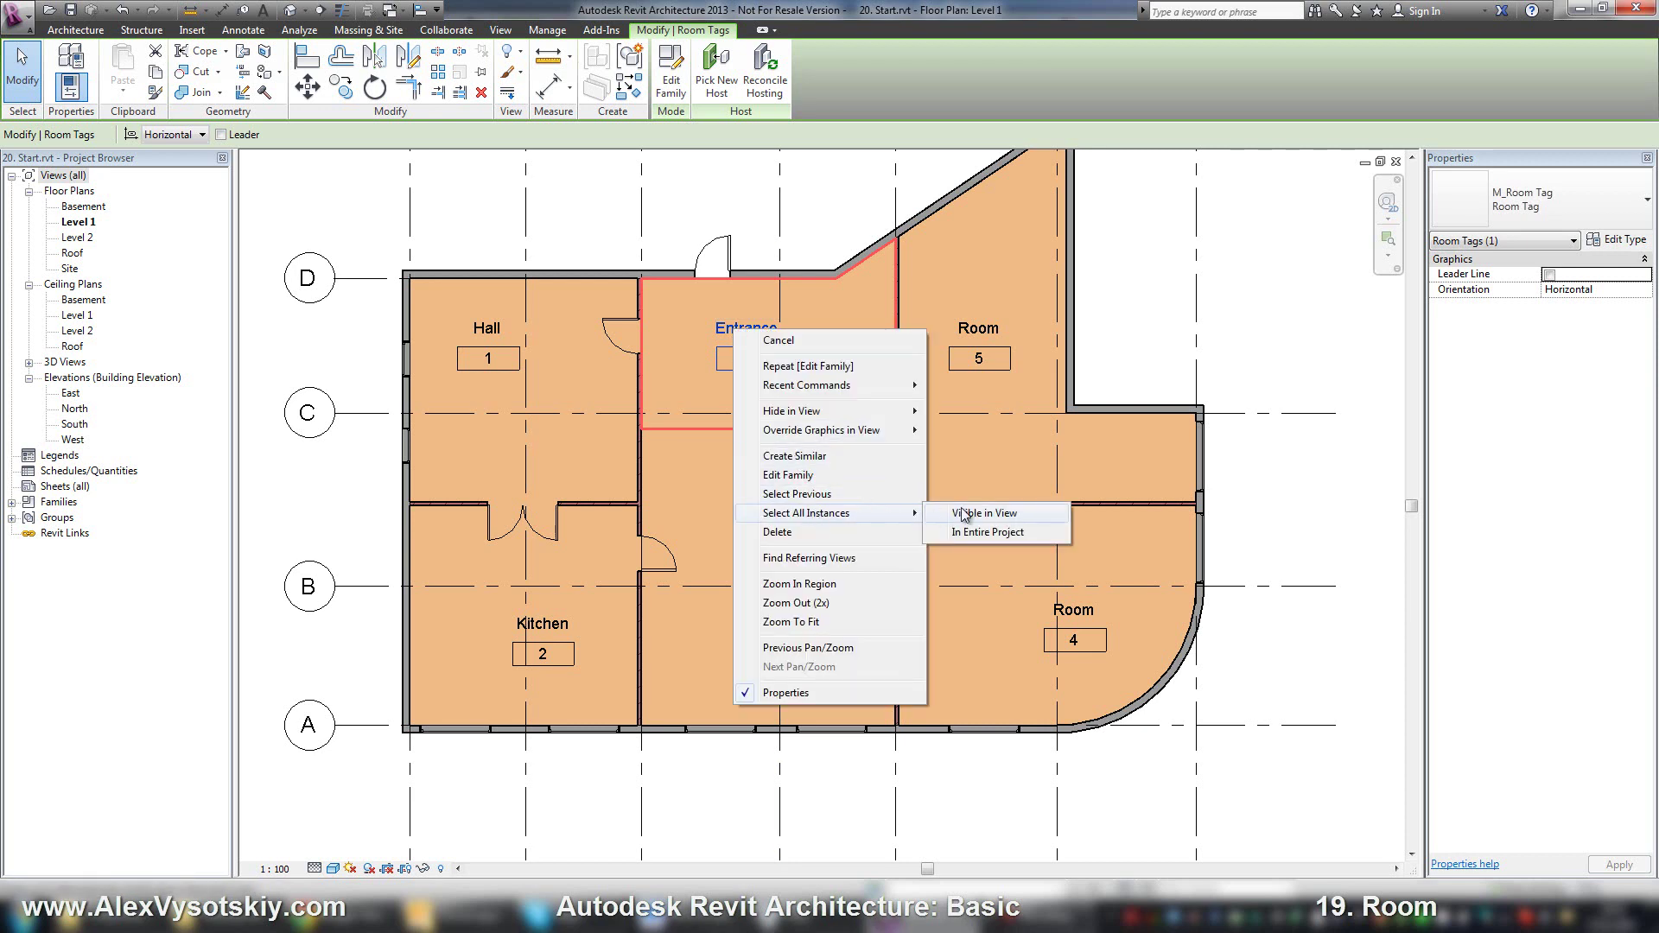
{"action": "left_click", "coordinate": [1030, 513]}
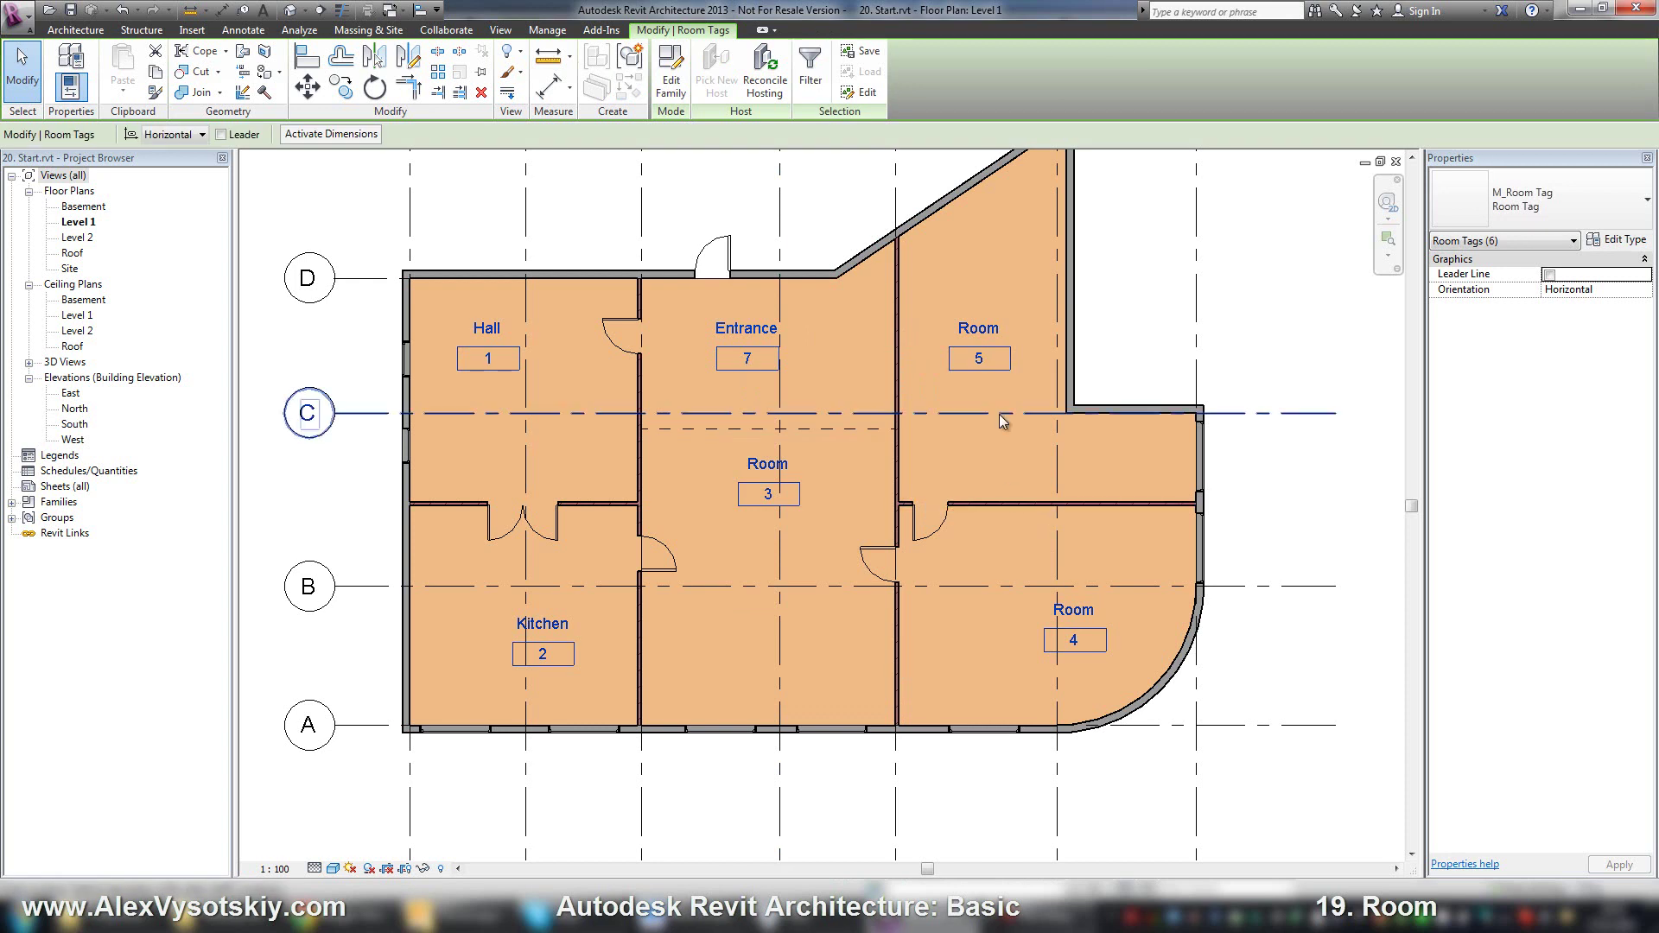
{"action": "scroll", "coordinate": [901, 427], "scroll_direction": "down", "scroll_amount": 3}
{"action": "left_click_drag", "start_coordinate": [630, 280], "coordinate": [1027, 641]}
{"action": "scroll", "coordinate": [971, 648], "scroll_direction": "up", "scroll_amount": 3}
Step: Filter the plan selection down to only the Room Tags category
{"action": "left_click_drag", "start_coordinate": [1158, 704], "coordinate": [538, 344]}
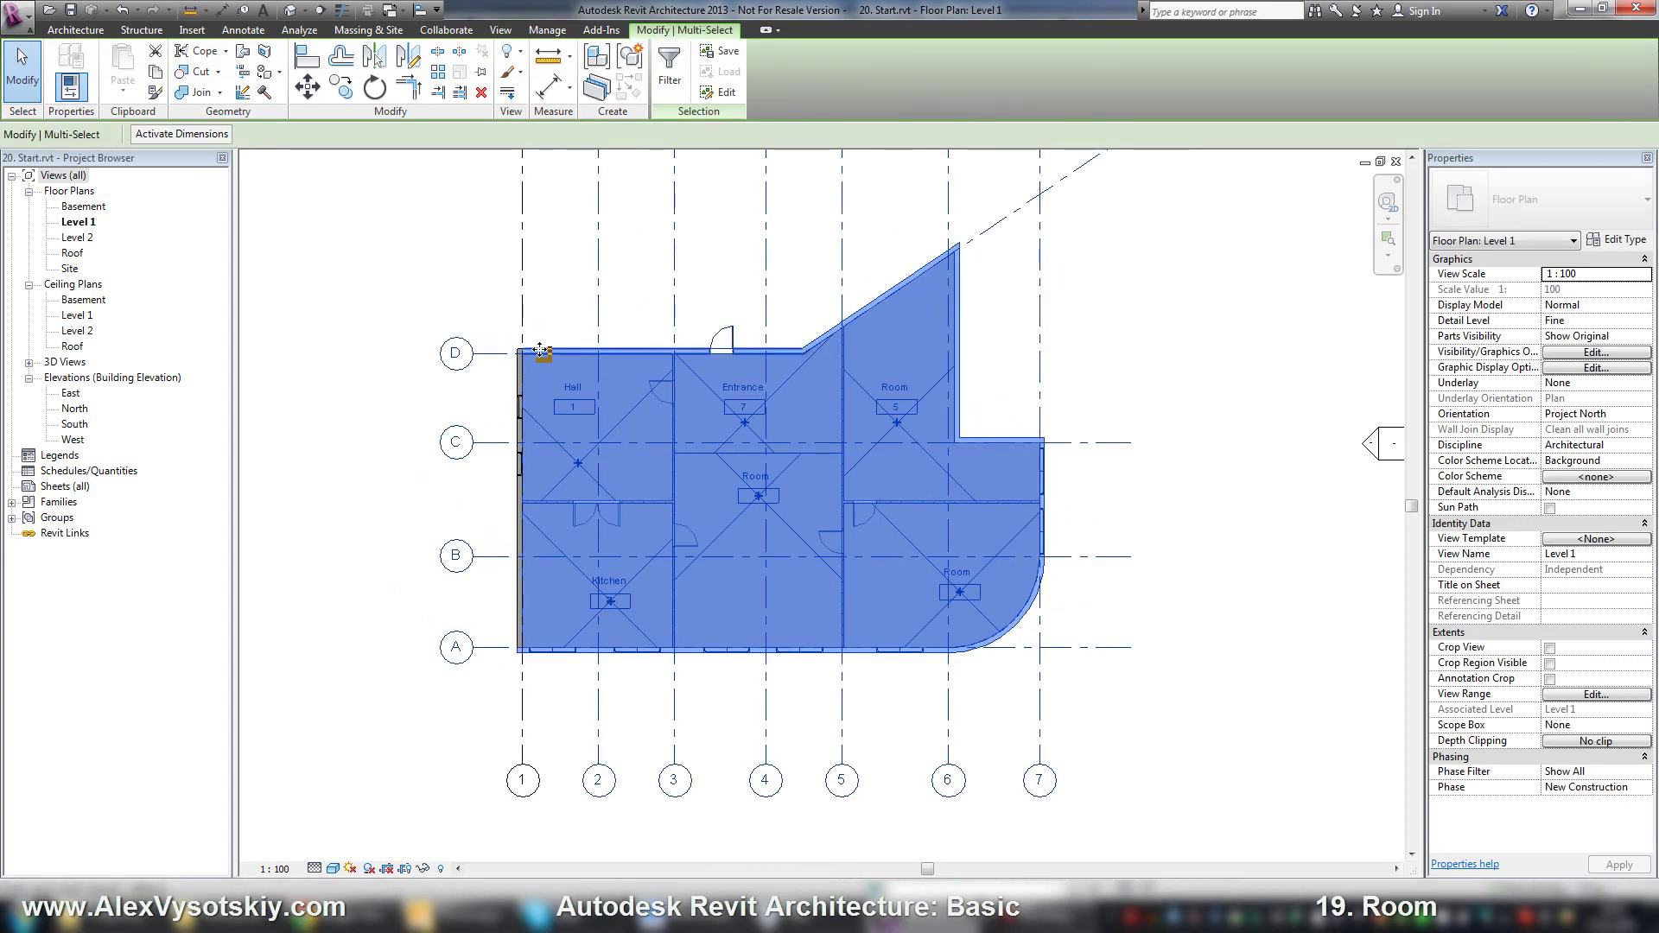
{"action": "left_click", "coordinate": [667, 75]}
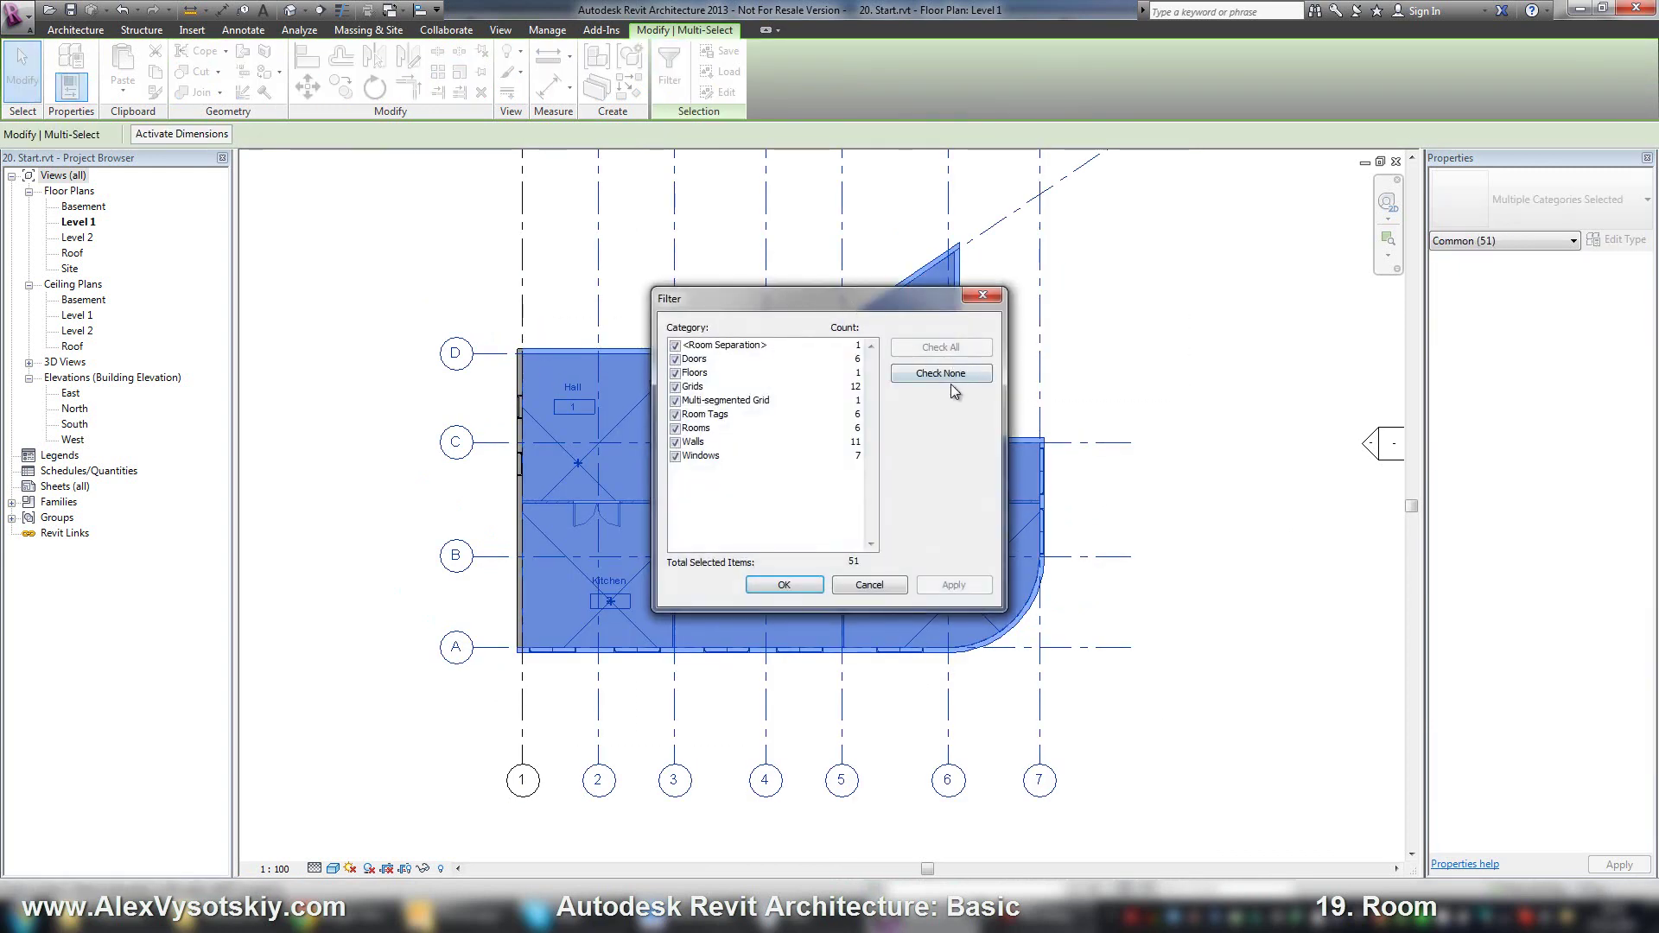
{"action": "left_click", "coordinate": [675, 428]}
{"action": "left_click", "coordinate": [675, 414]}
{"action": "left_click", "coordinate": [783, 586]}
Step: Change the selected tags' type to Room Tag With Area
{"action": "left_click", "coordinate": [1547, 184]}
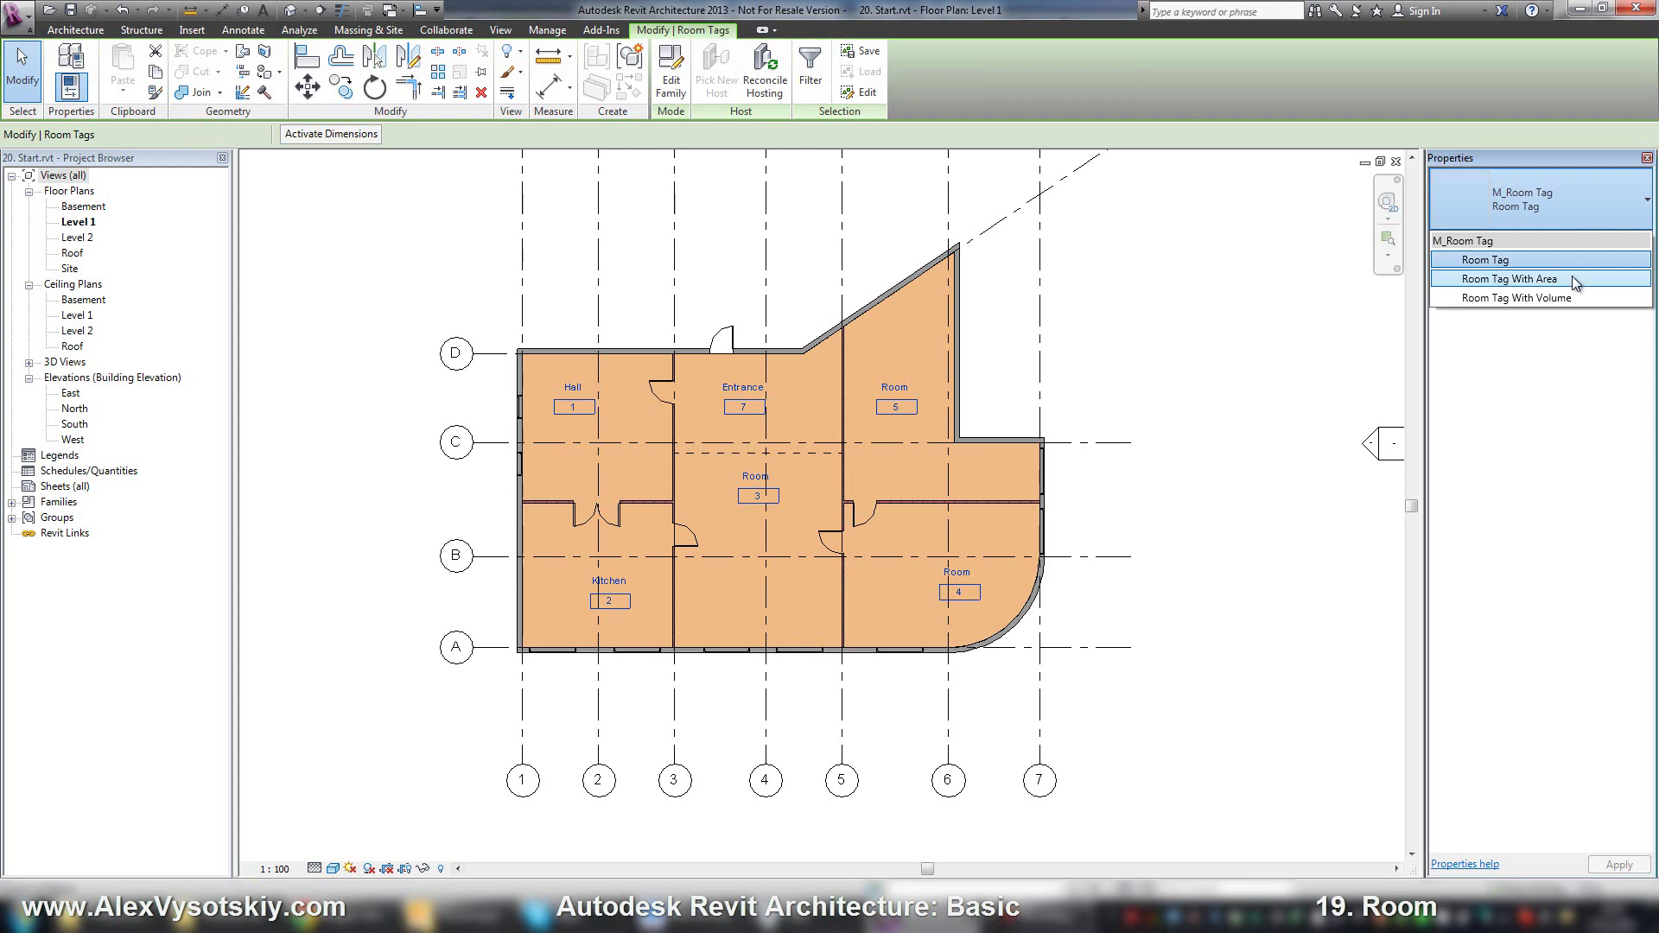
{"action": "left_click", "coordinate": [1572, 279]}
{"action": "left_click", "coordinate": [1562, 205]}
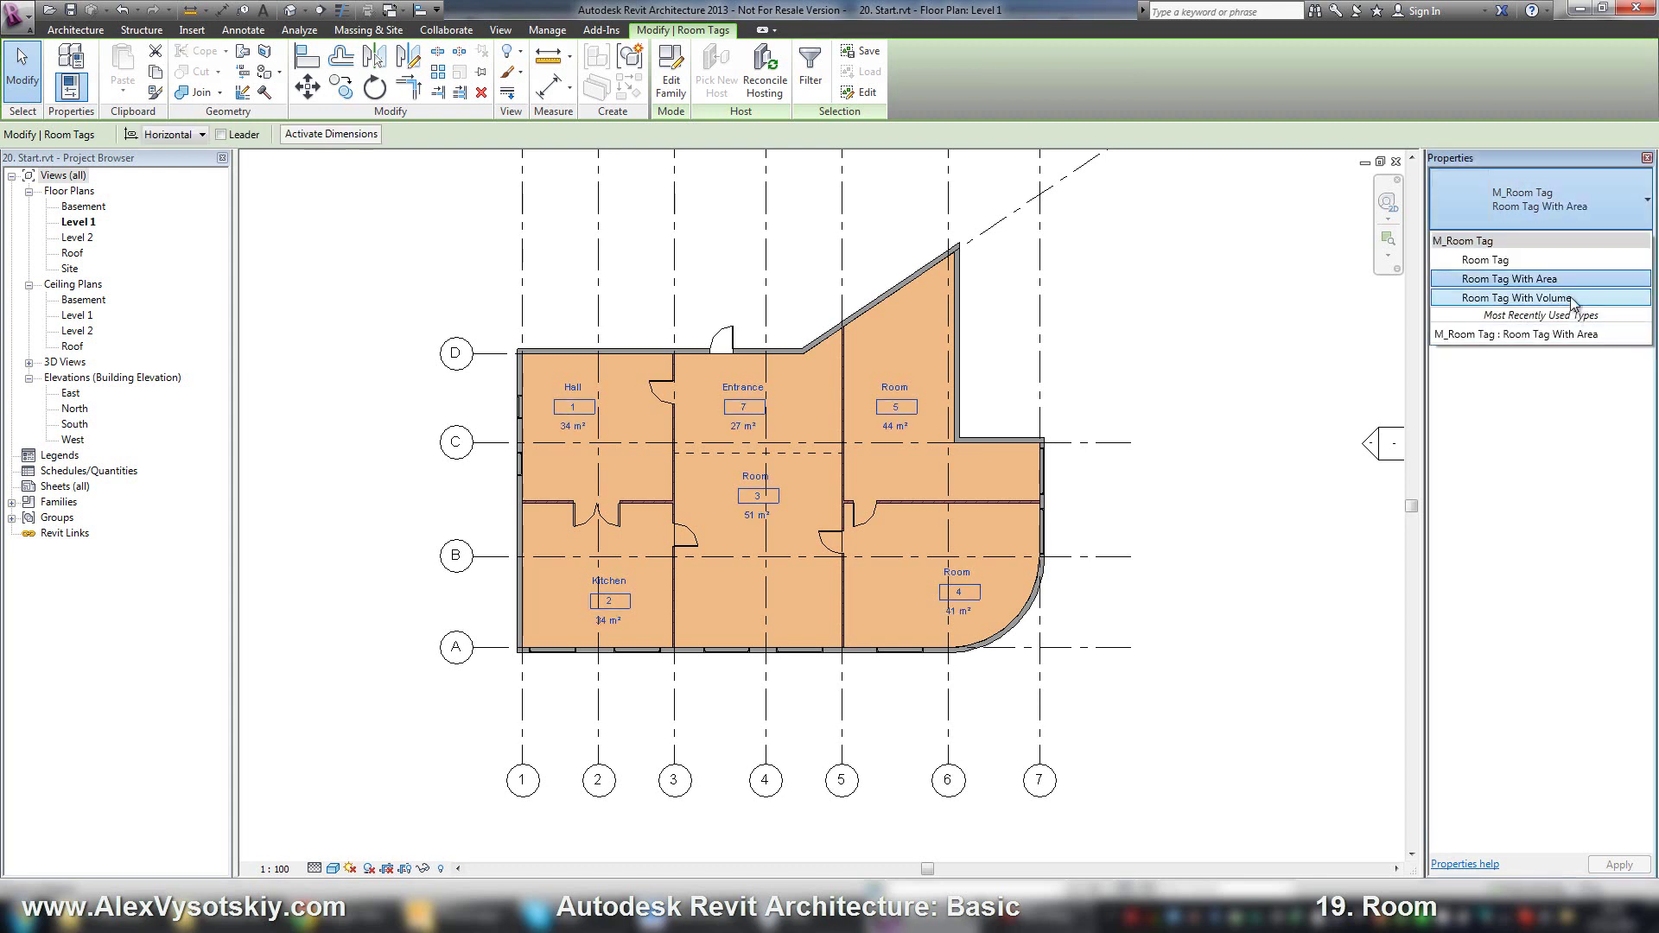
{"action": "left_click", "coordinate": [1569, 296]}
{"action": "left_click", "coordinate": [1558, 199]}
{"action": "left_click", "coordinate": [1570, 278]}
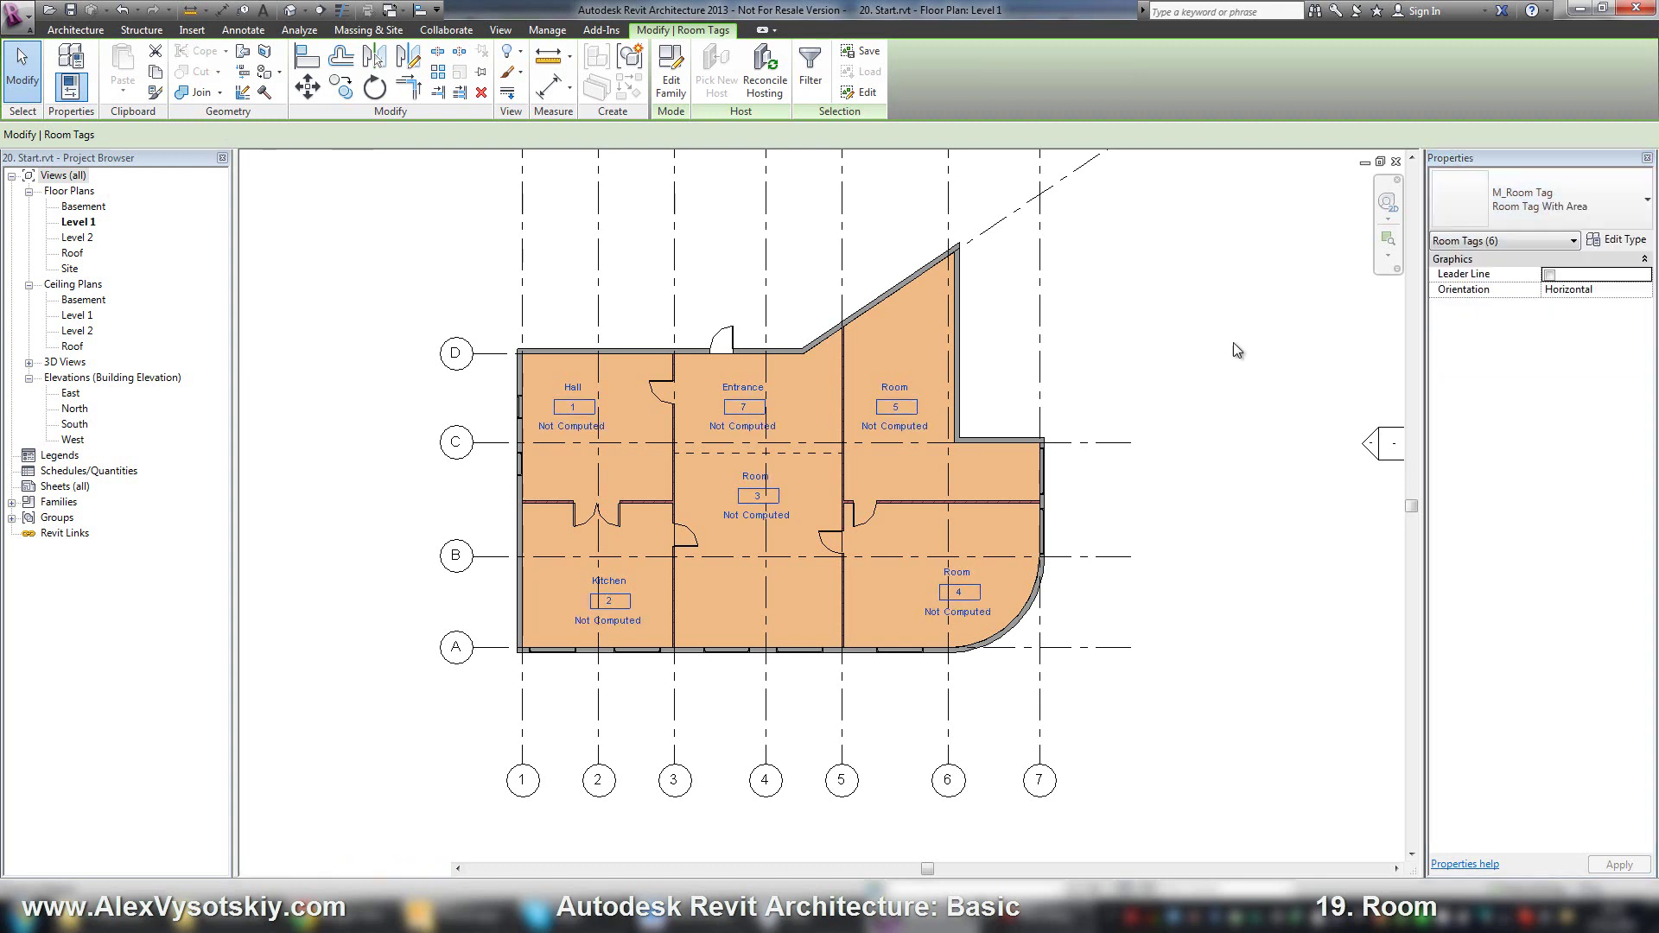
{"action": "left_click", "coordinate": [859, 324]}
{"action": "scroll", "coordinate": [674, 459], "scroll_direction": "up", "scroll_amount": 3}
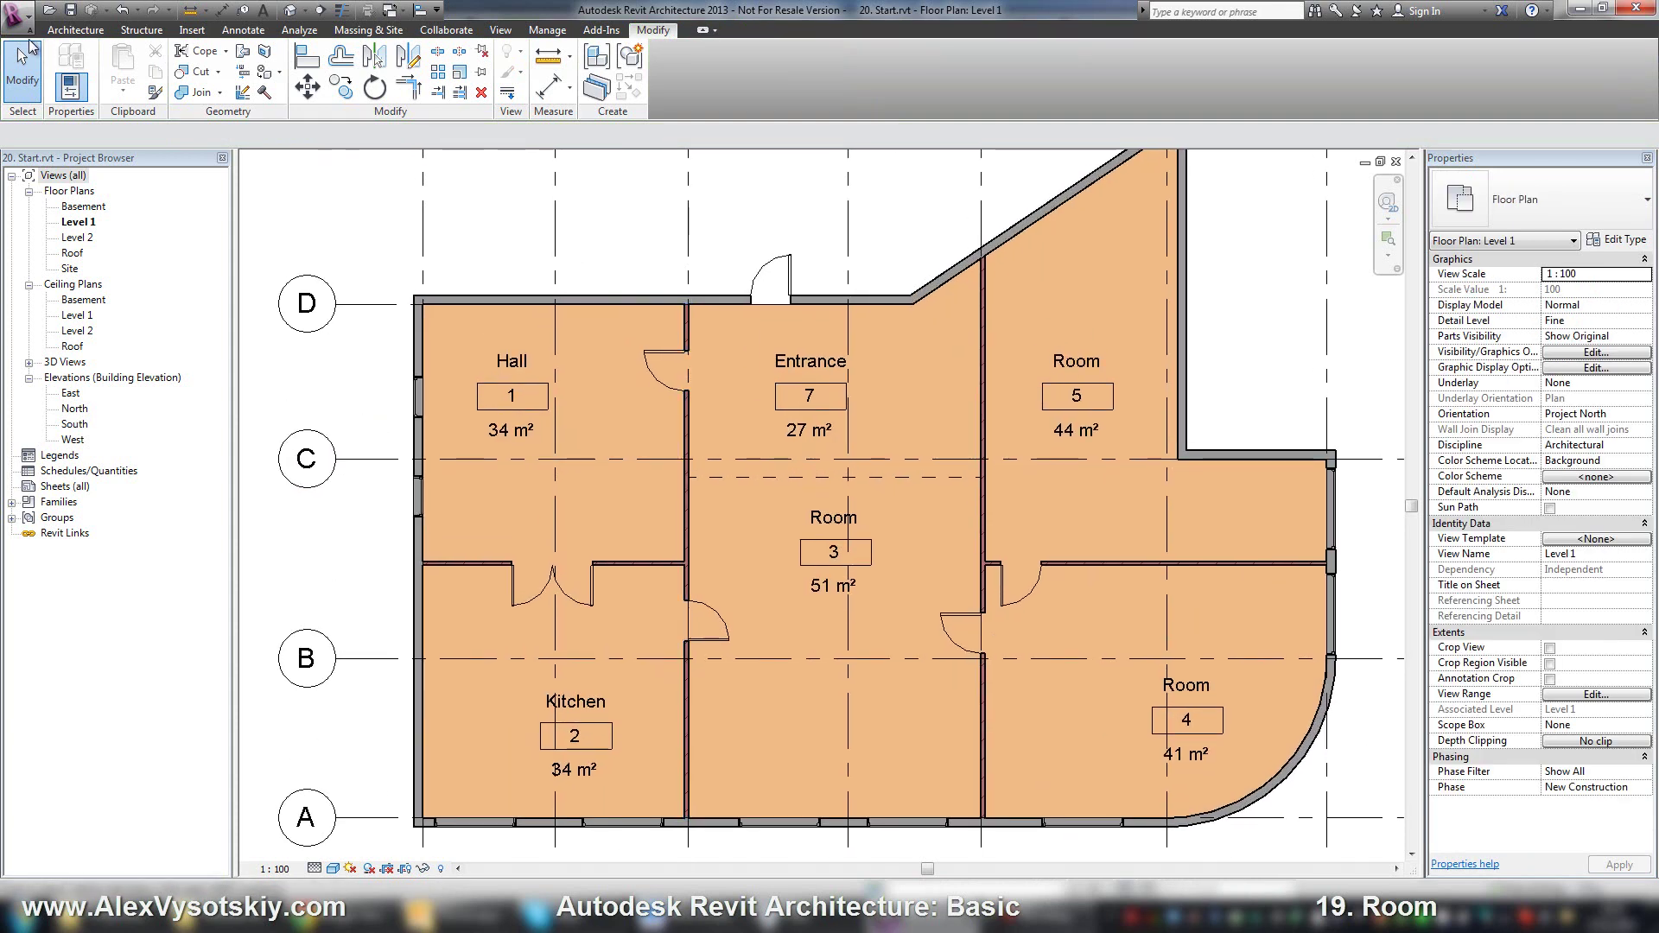
Step: Set Area and Volume Computations to Areas and Volumes, then check Entrance's 97.632 m³ volume
{"action": "left_click", "coordinate": [77, 30]}
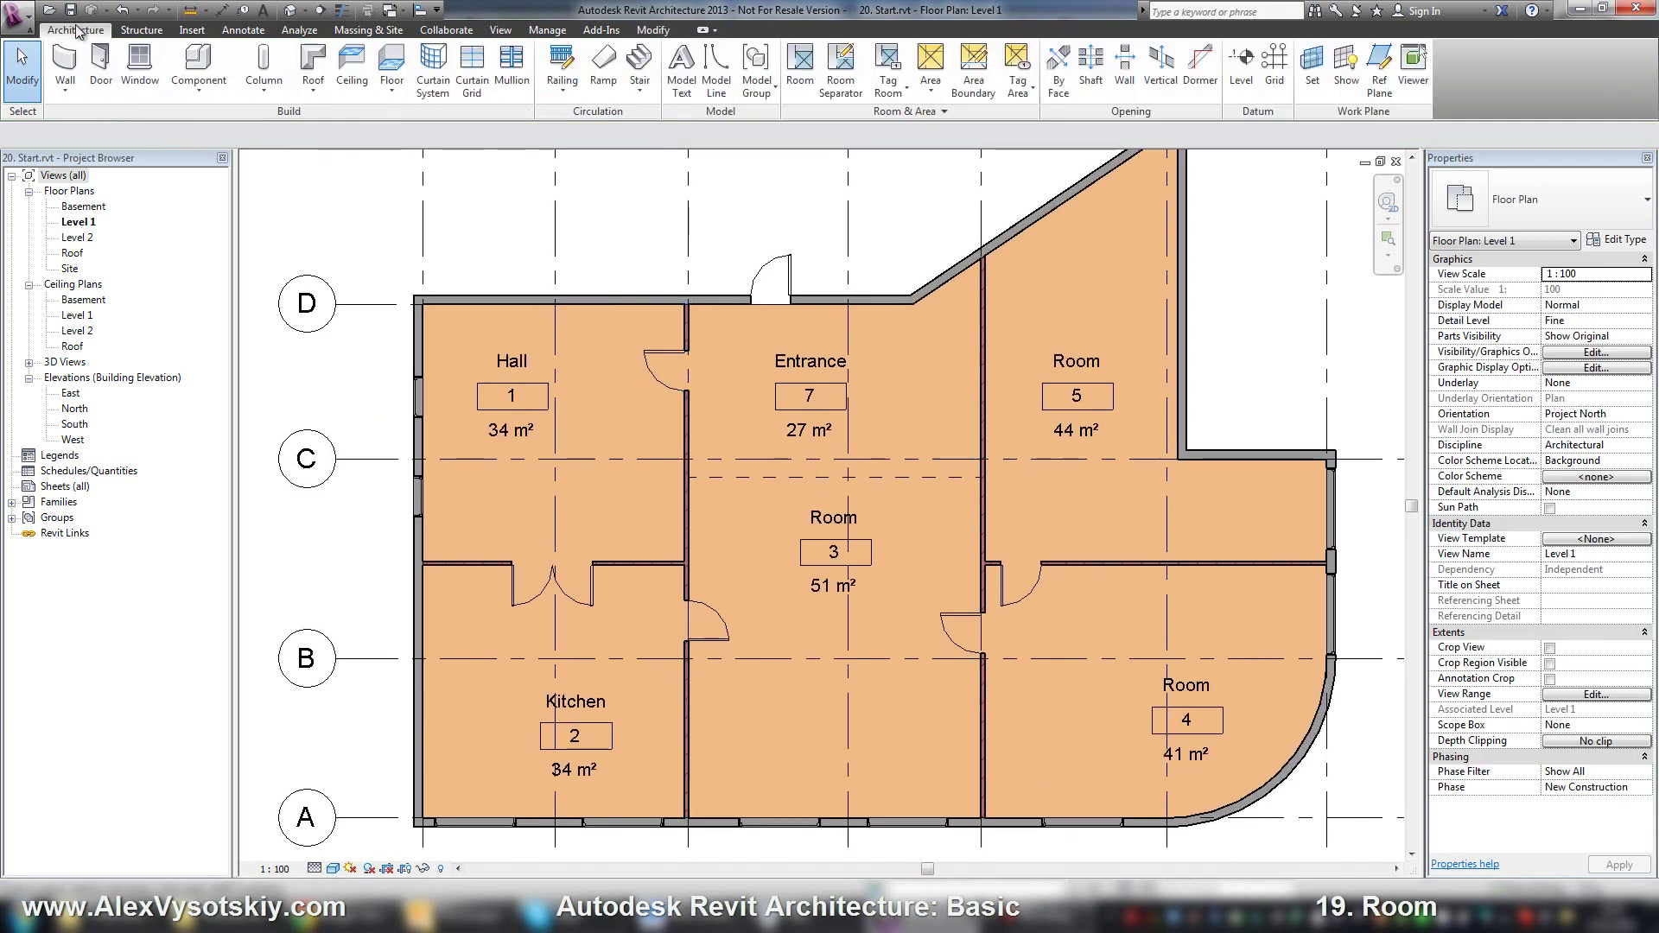
{"action": "left_click", "coordinate": [946, 111]}
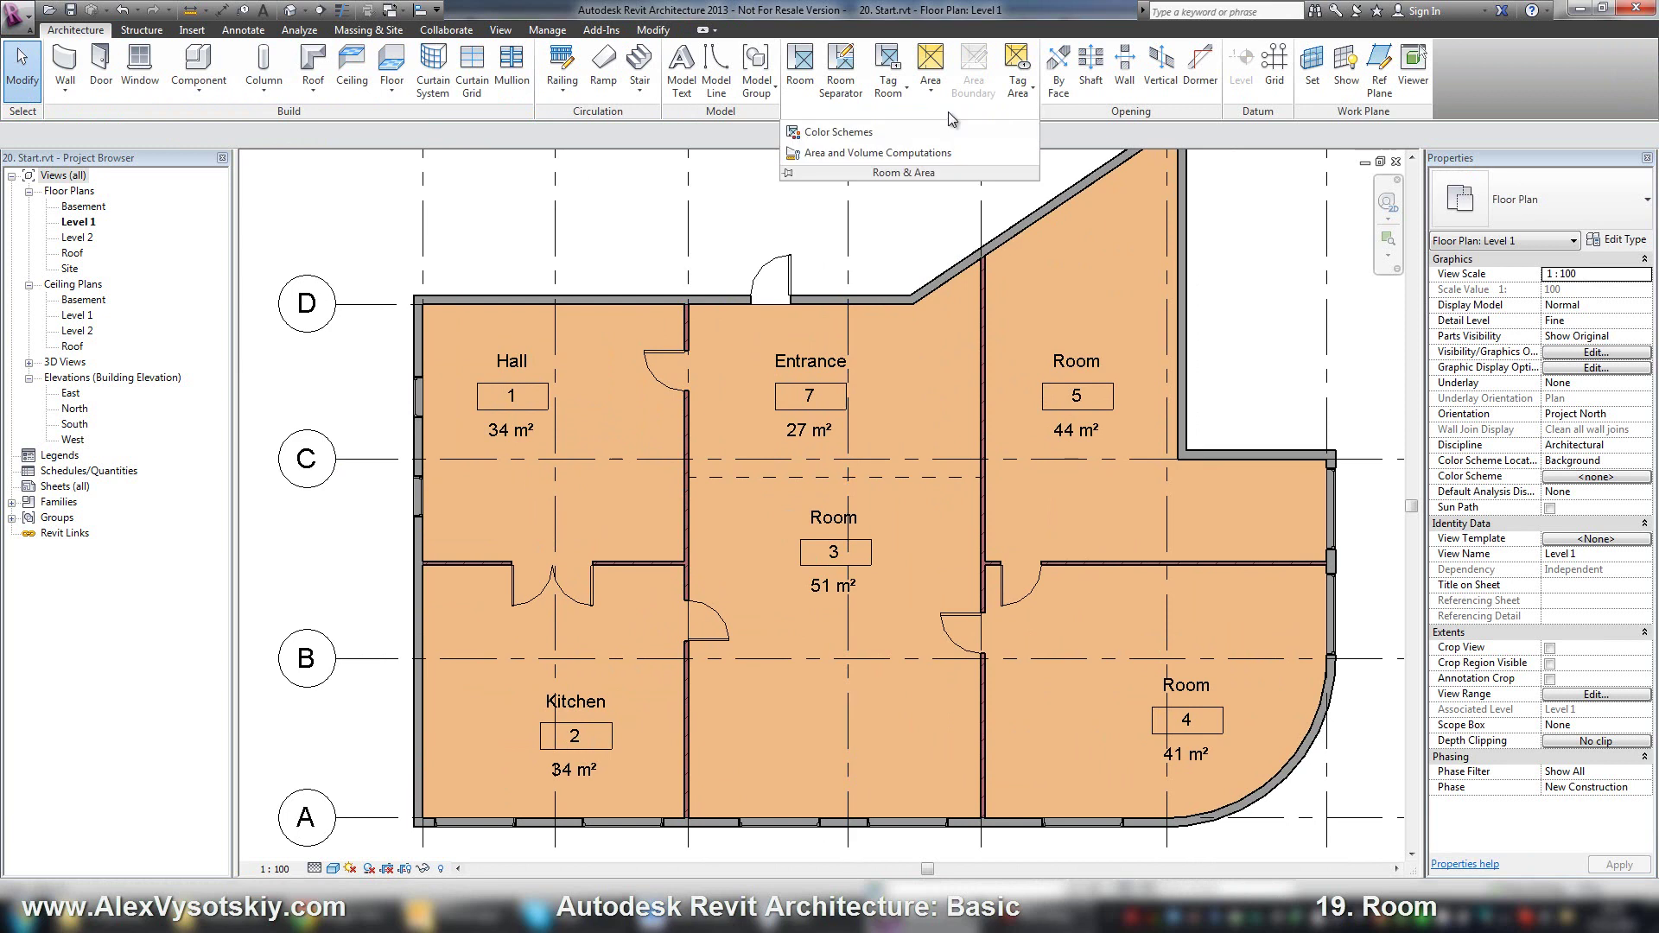
{"action": "left_click", "coordinate": [867, 156]}
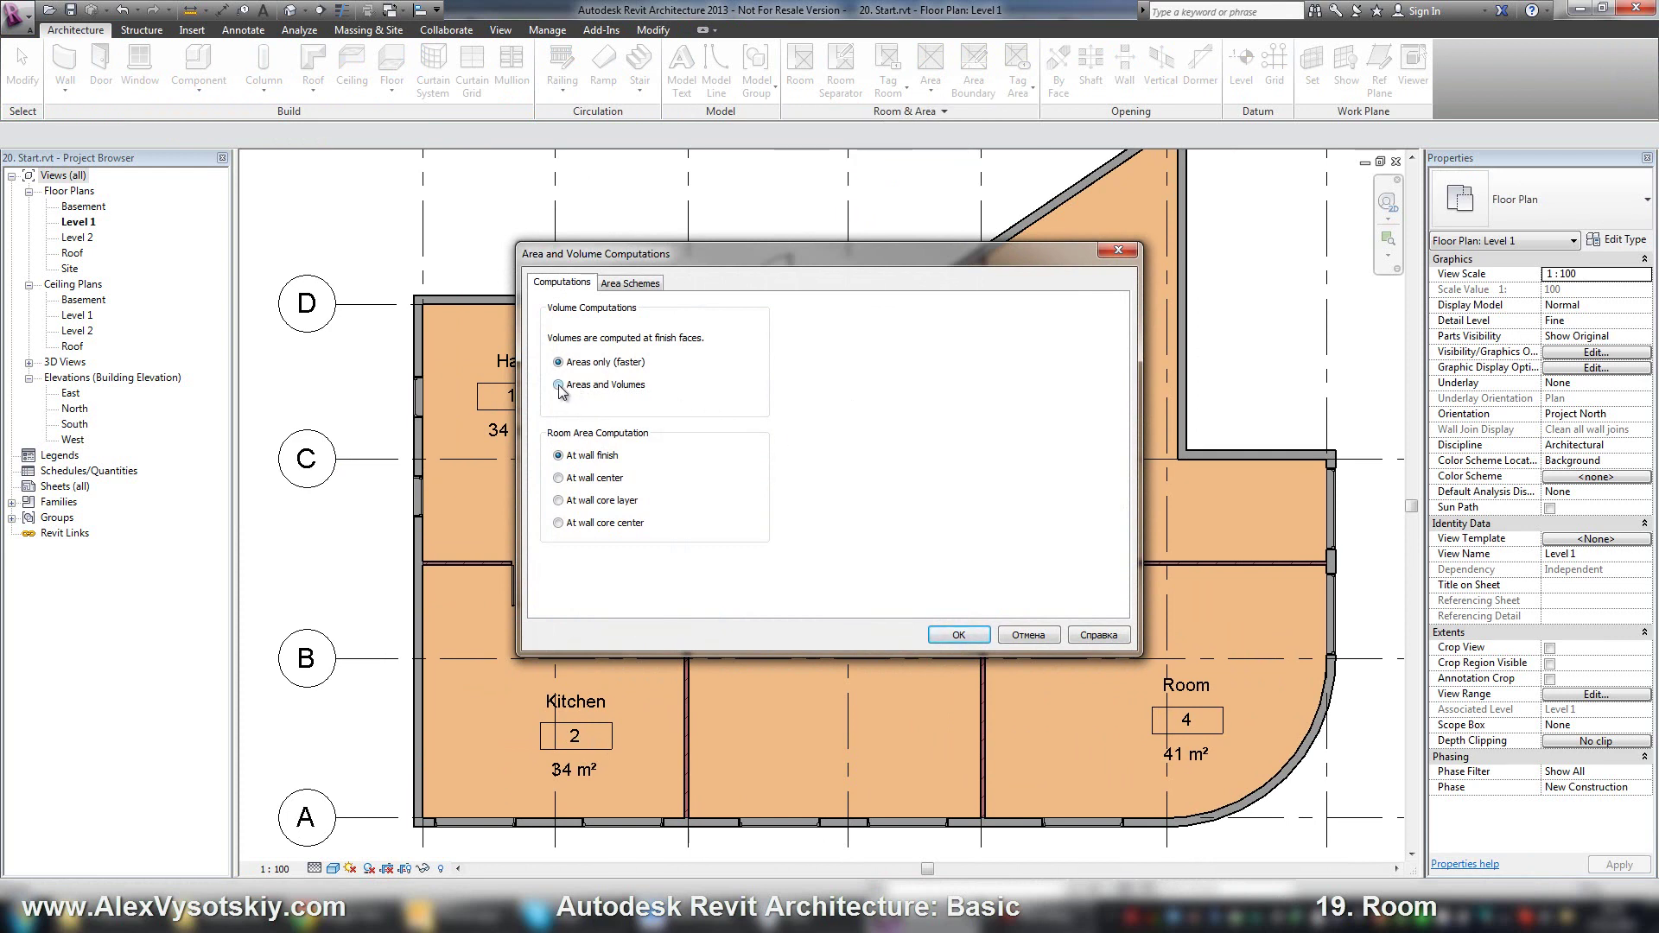
{"action": "left_click", "coordinate": [957, 635]}
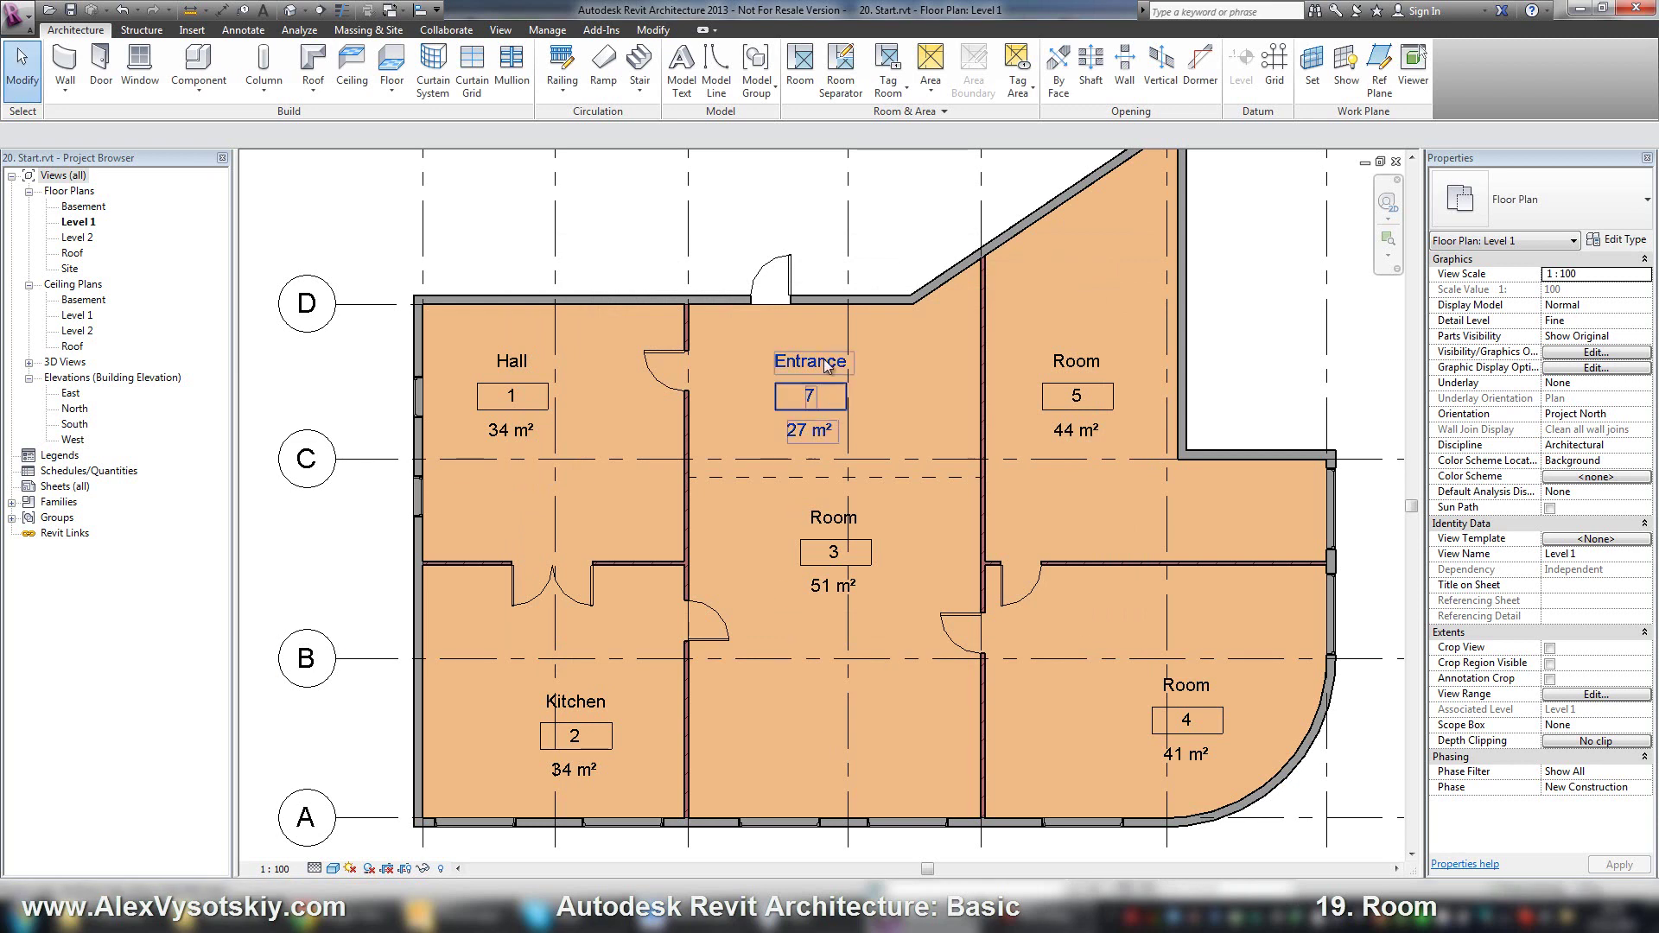
{"action": "left_click", "coordinate": [890, 342]}
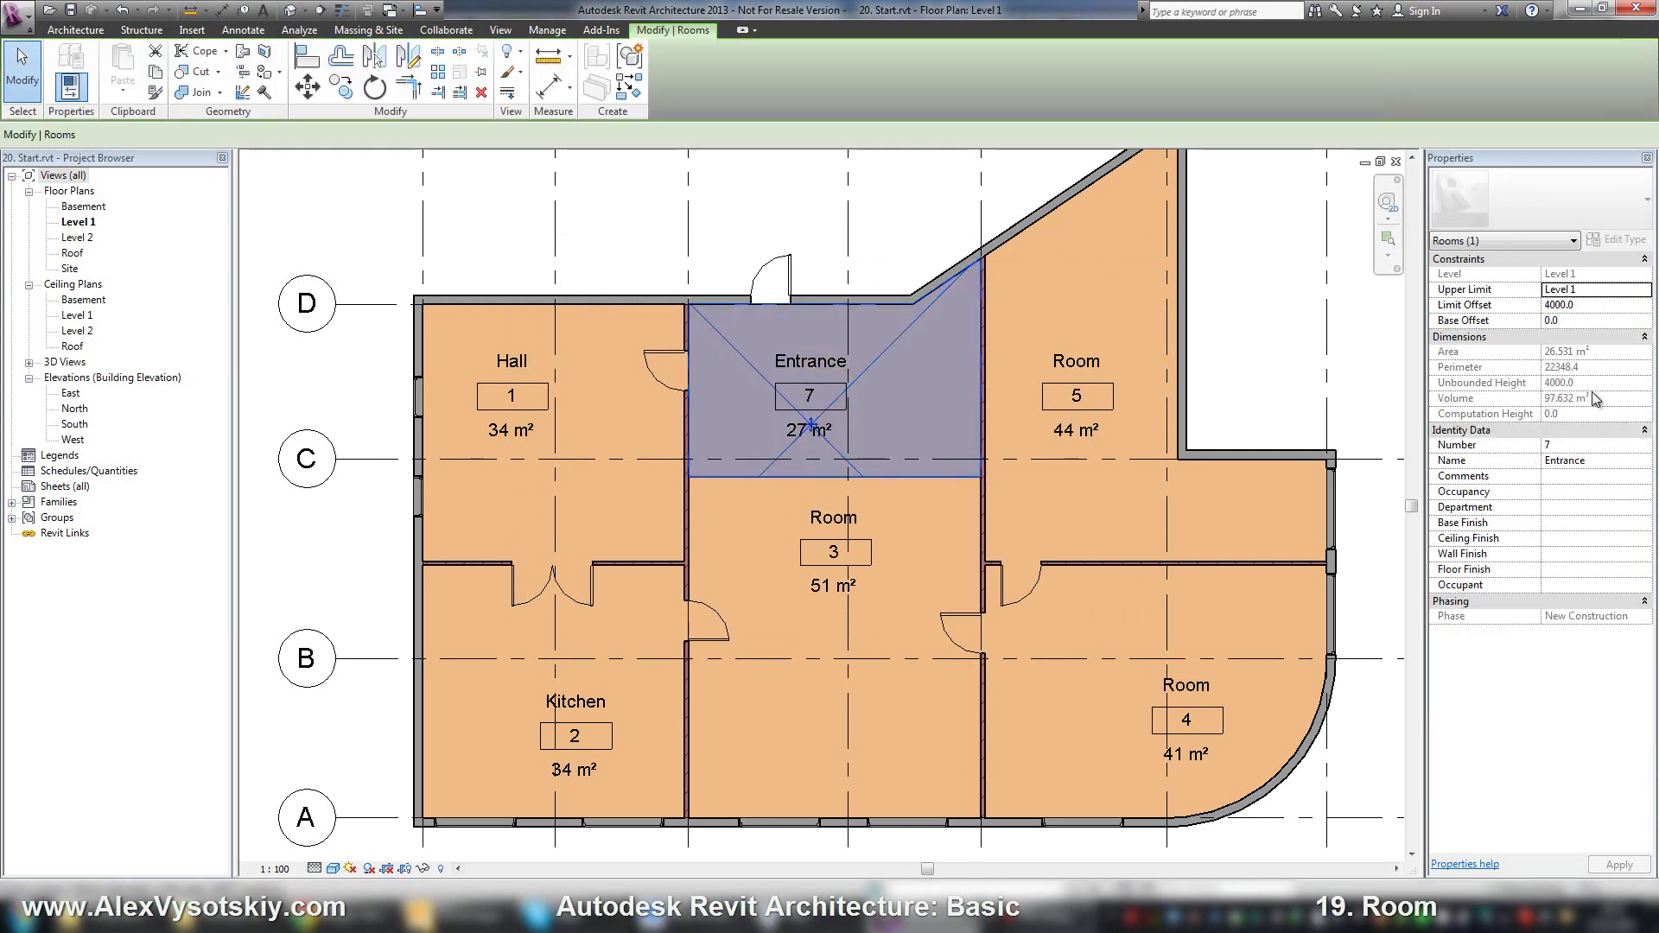
Step: Open the Level 2 plan from the Project Browser and launch the Room tool
{"action": "left_click", "coordinate": [1137, 287]}
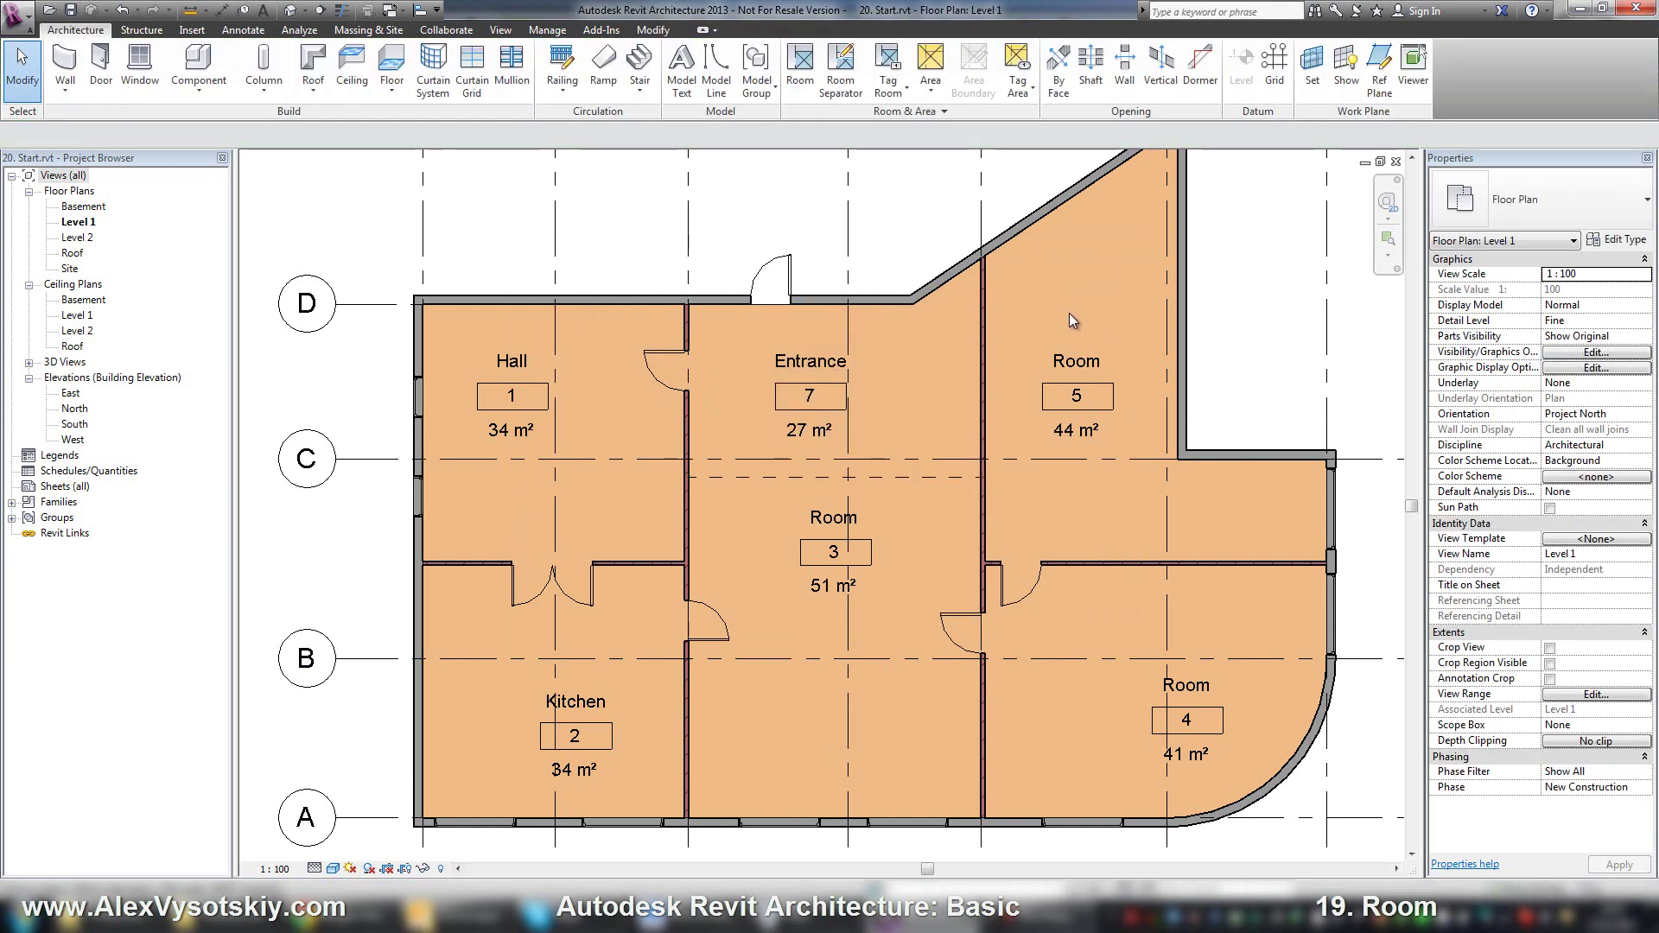
{"action": "scroll", "coordinate": [1070, 313], "scroll_direction": "down", "scroll_amount": 2}
{"action": "middle_click_drag", "start_coordinate": [1060, 342], "coordinate": [959, 395]}
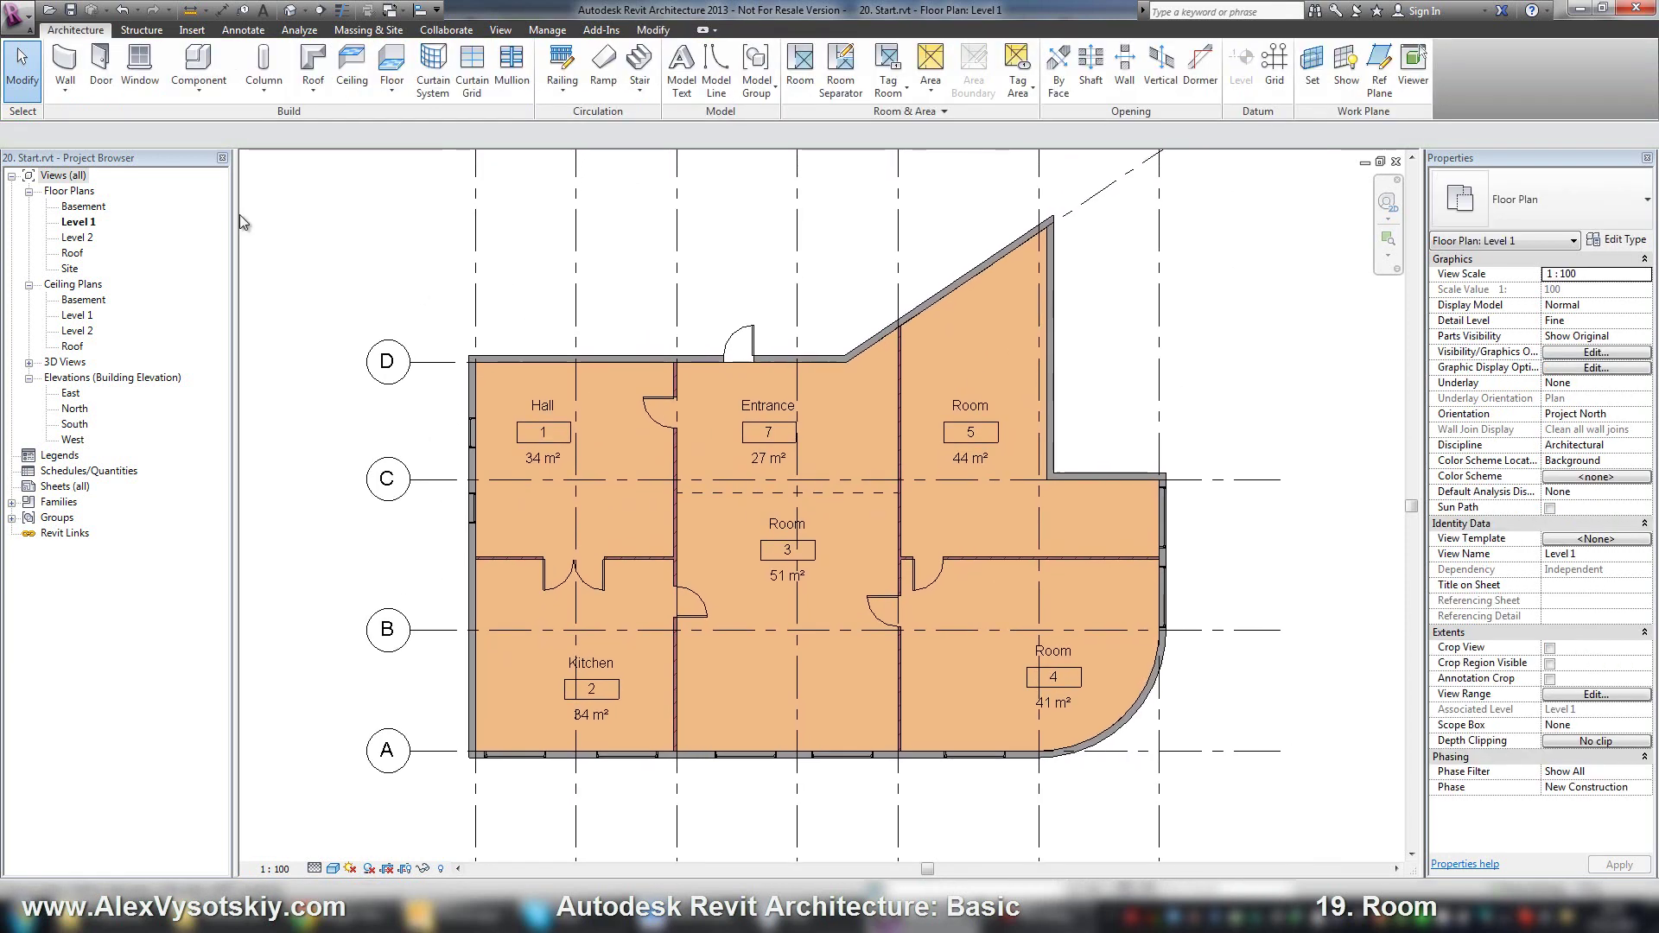
{"action": "double_click", "coordinate": [90, 238]}
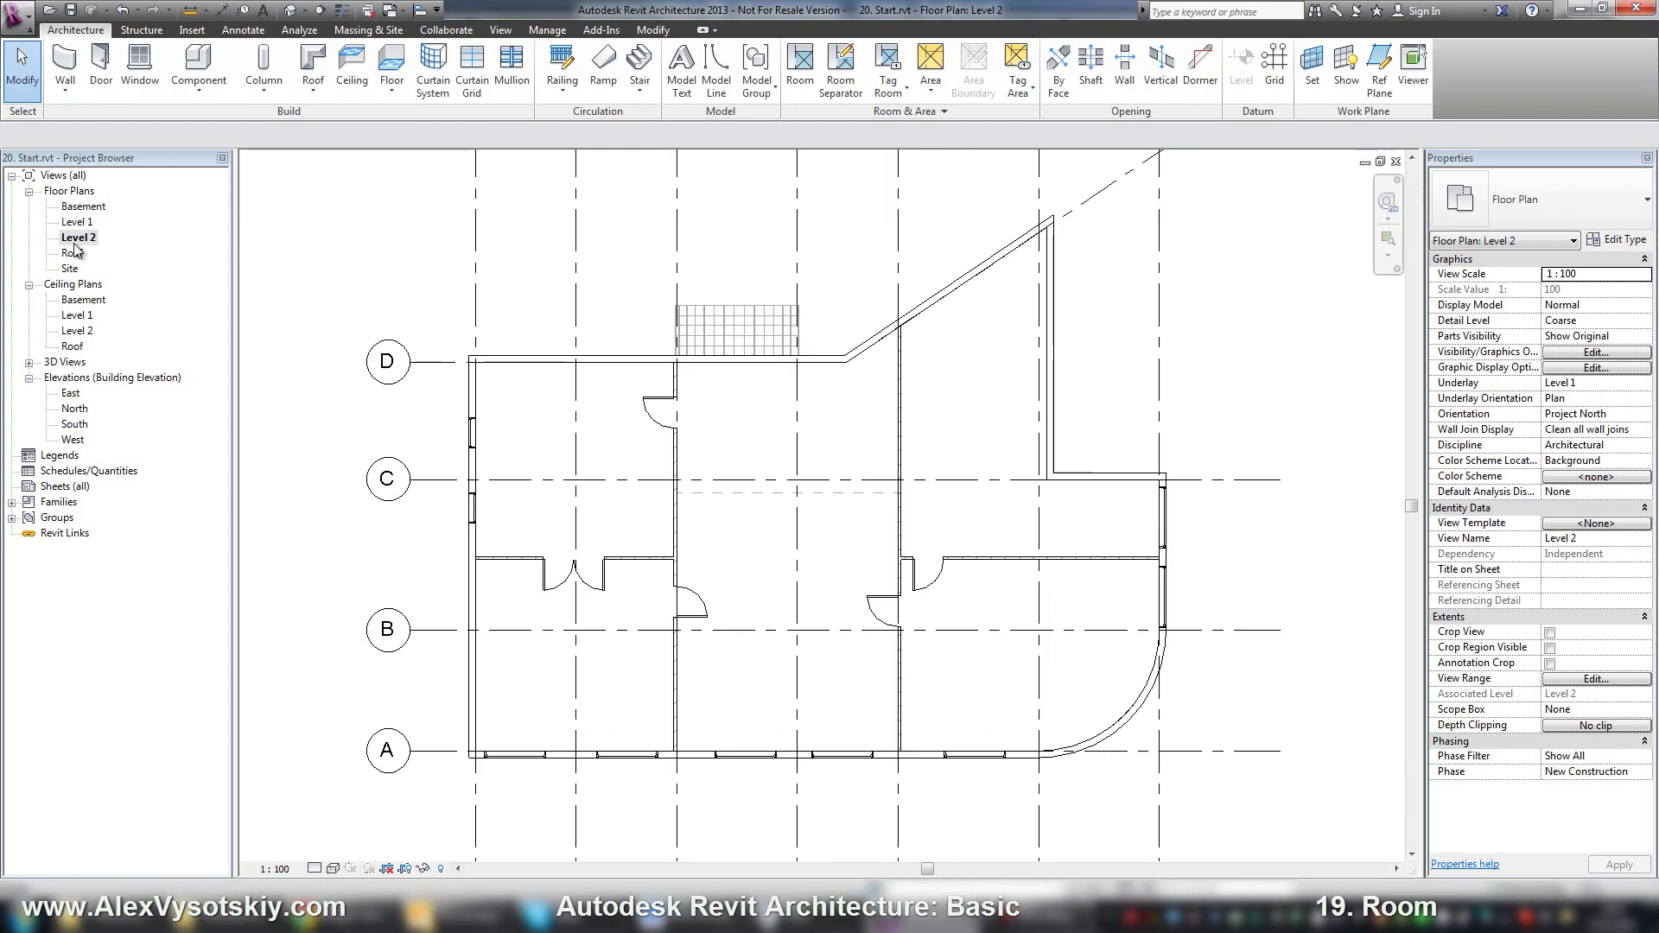
{"action": "middle_click_drag", "start_coordinate": [560, 387], "coordinate": [520, 335]}
{"action": "scroll", "coordinate": [578, 296], "scroll_direction": "up", "scroll_amount": 2}
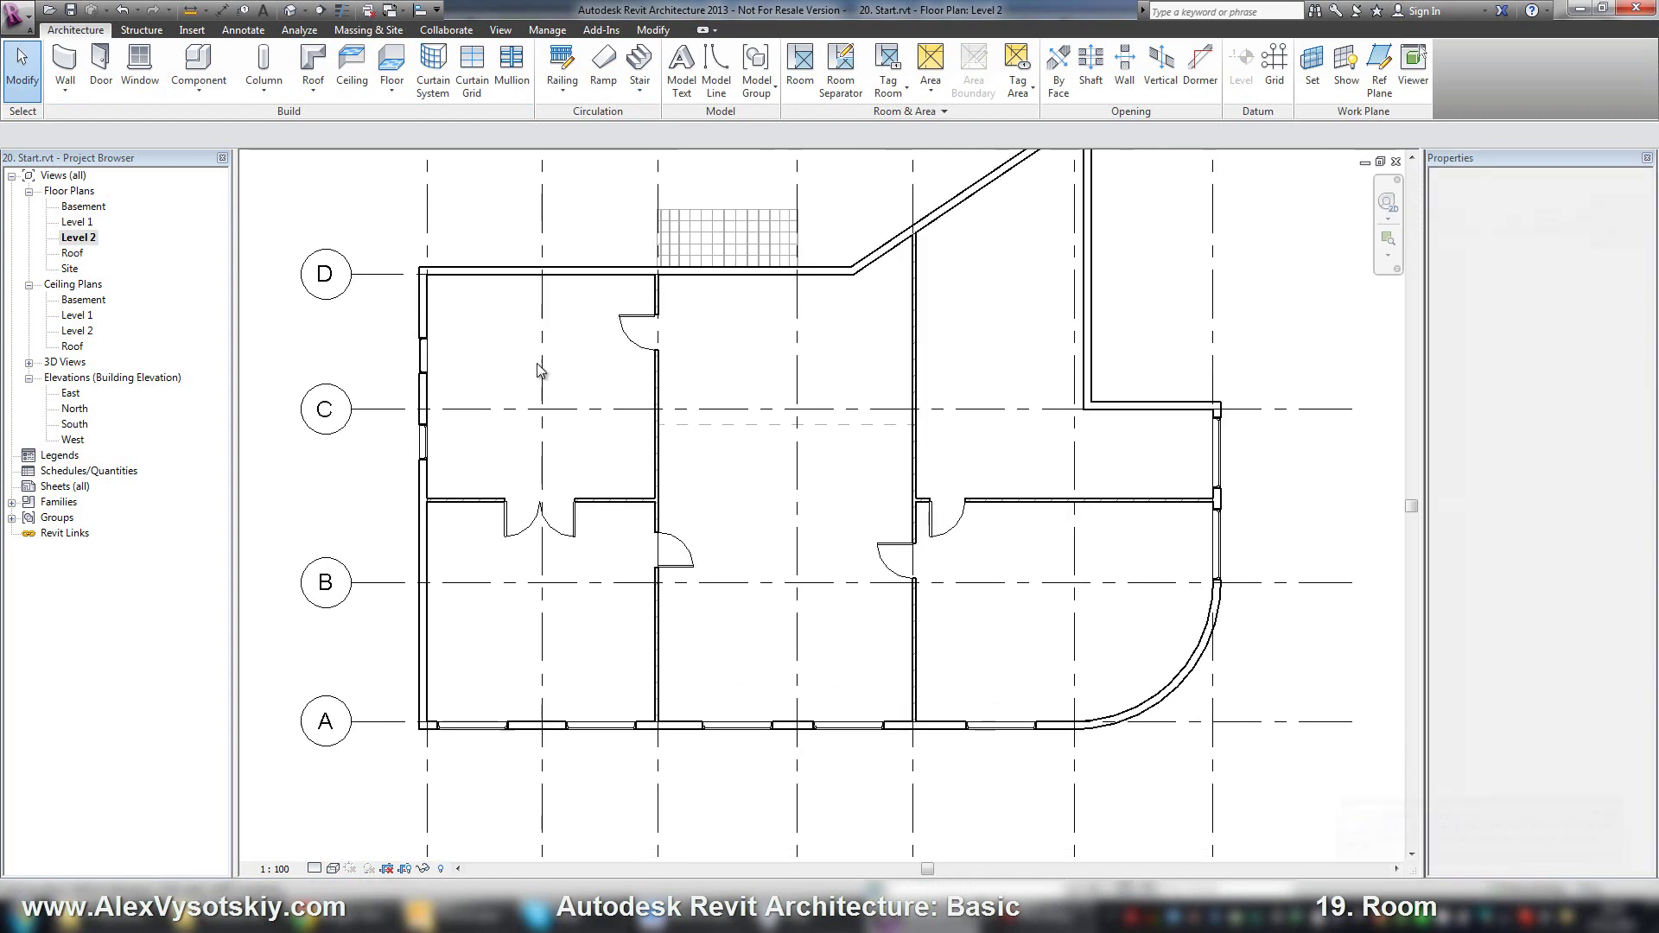
{"action": "left_click", "coordinate": [798, 90]}
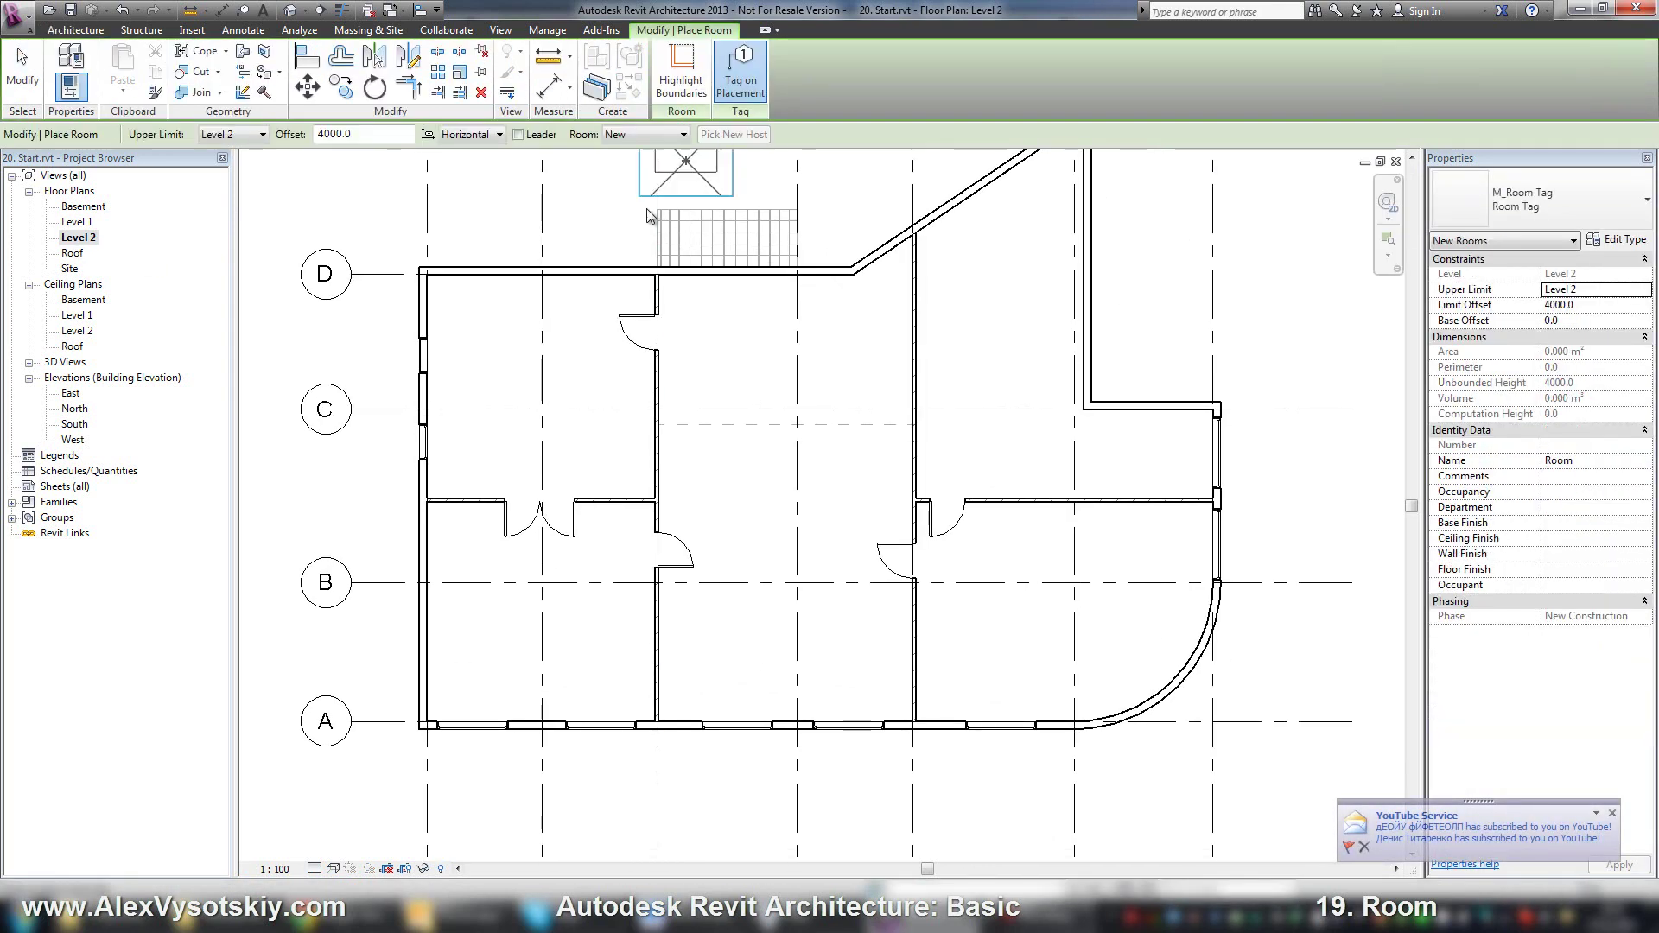